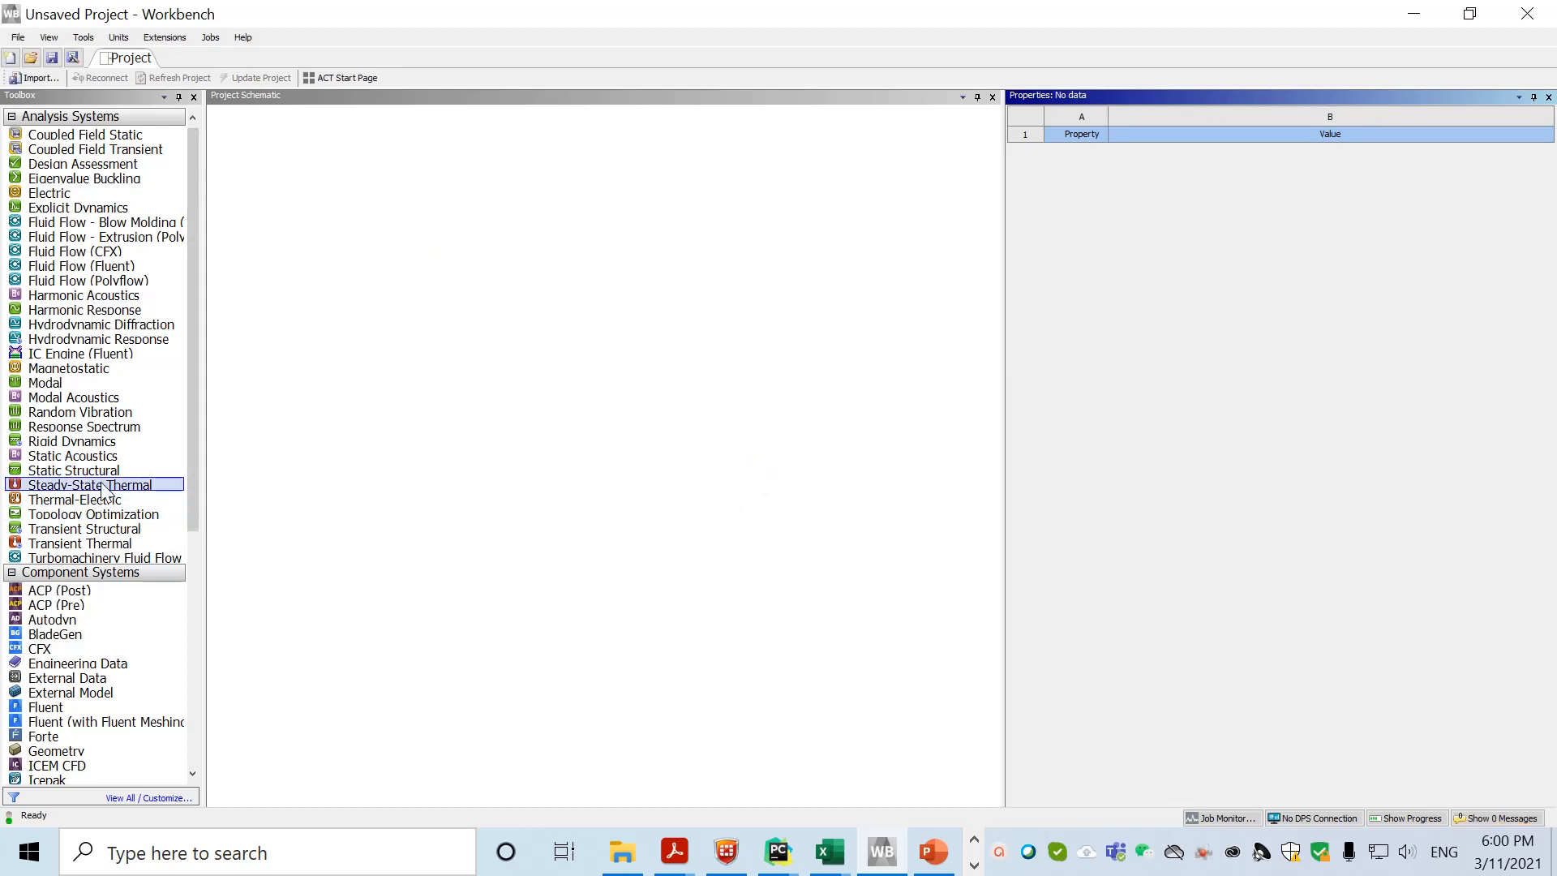
- Add a Steady-State Thermal system to the project and check the Structural Steel thermal conductivity in its engineering data
drag(118, 491, 295, 180)
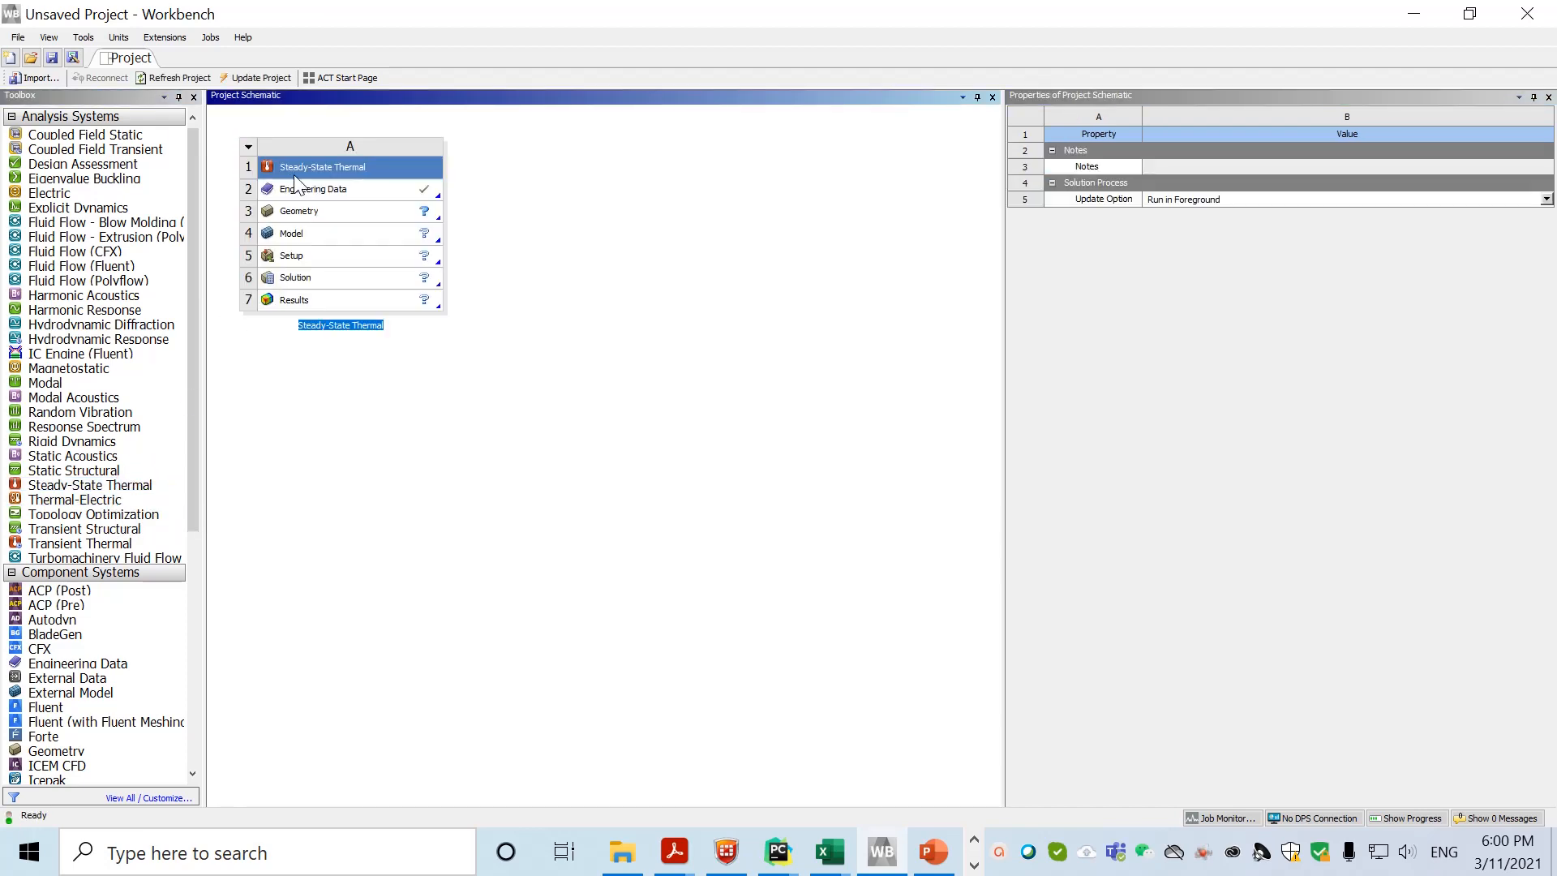
click(339, 193)
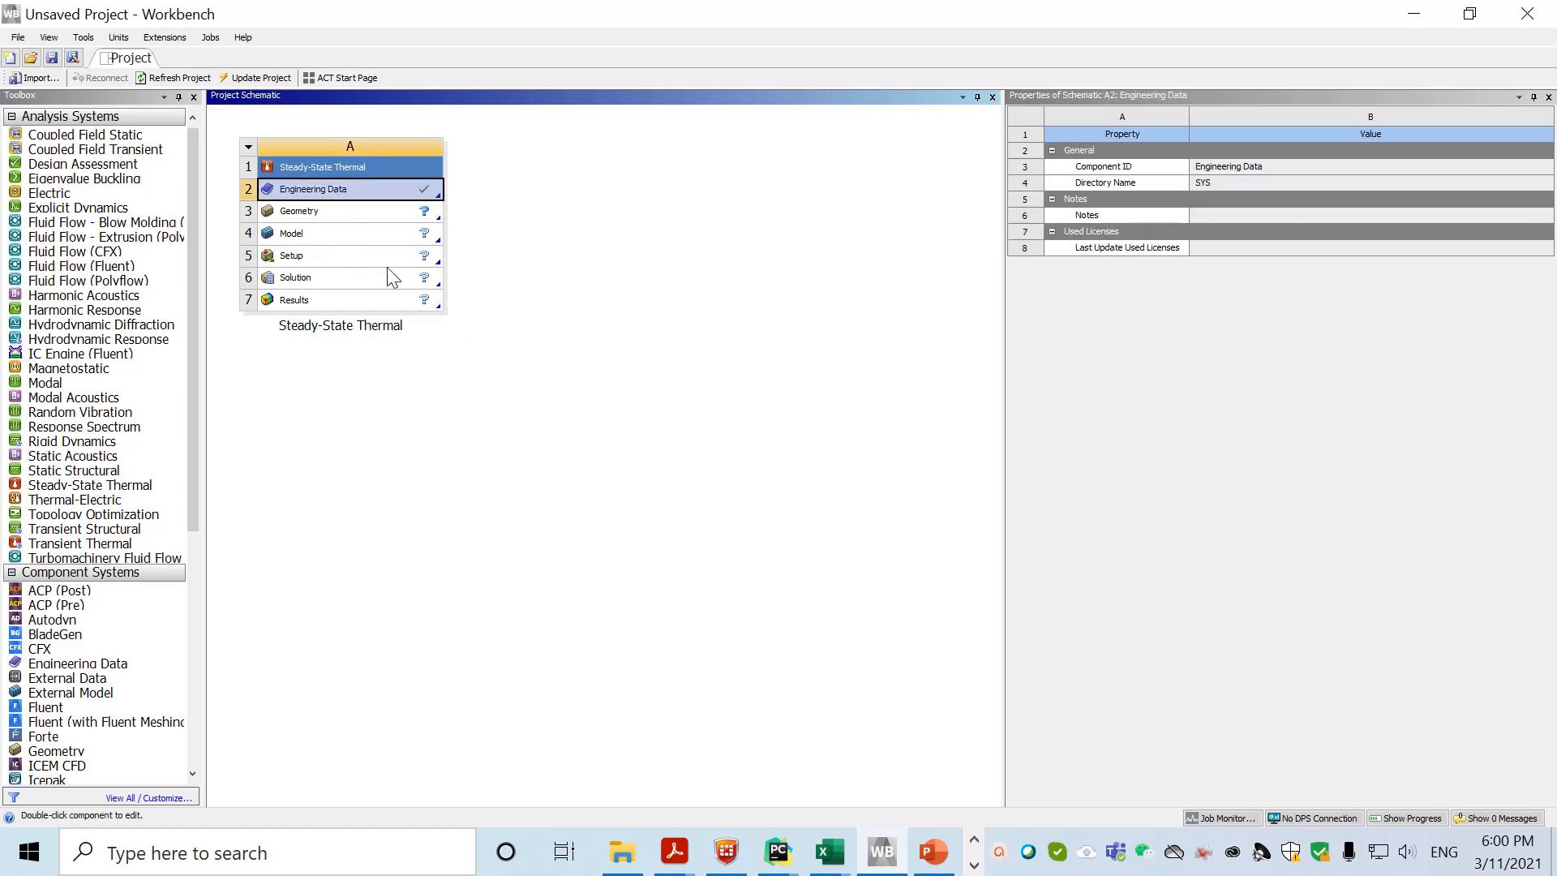
double_click(342, 188)
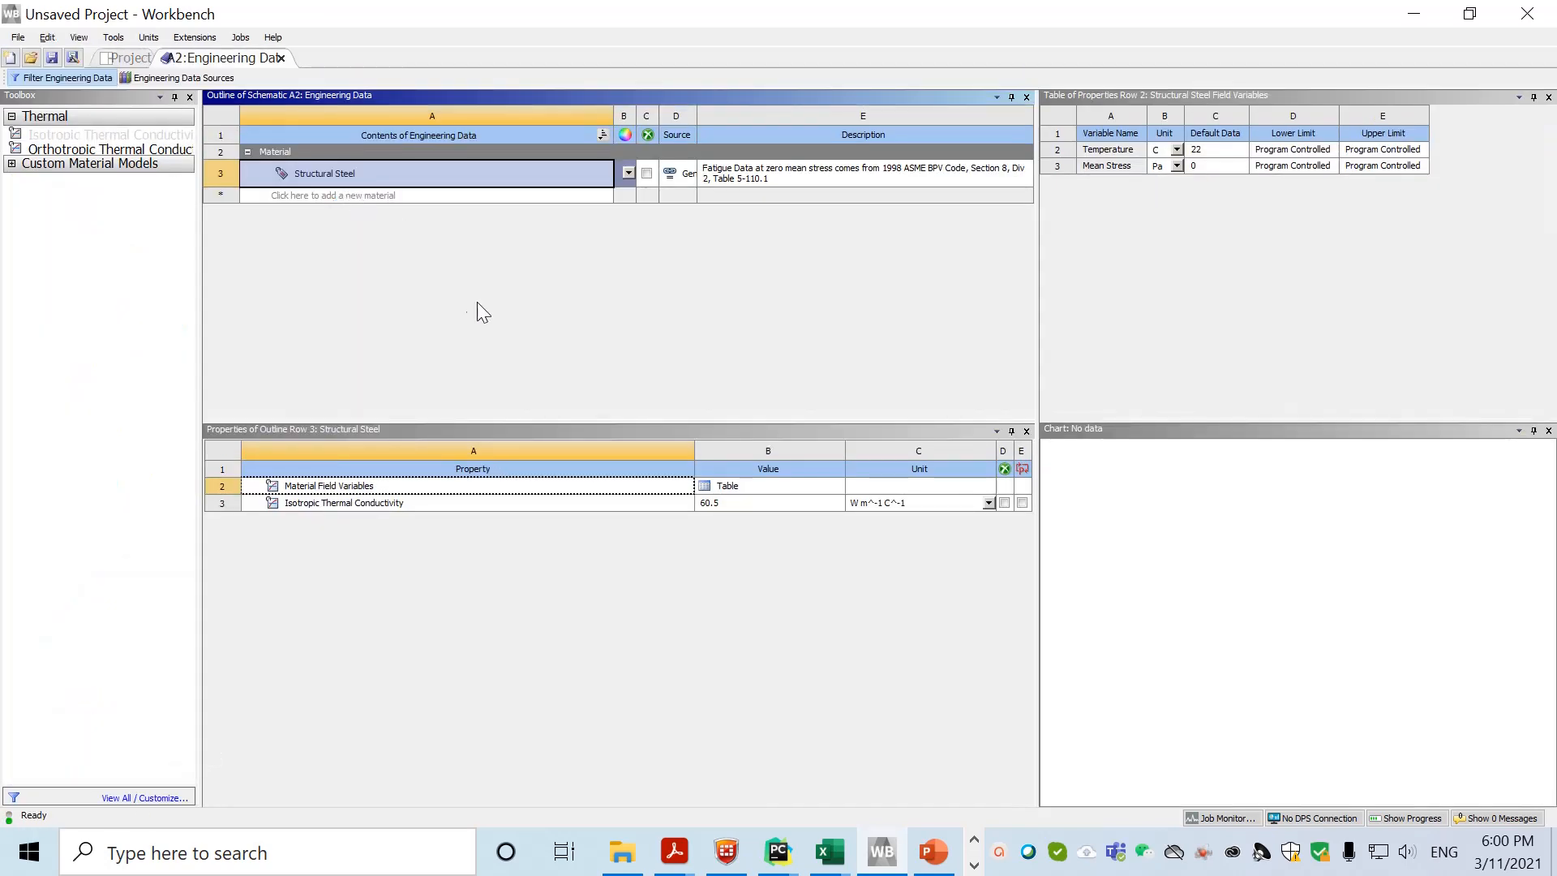
click(334, 174)
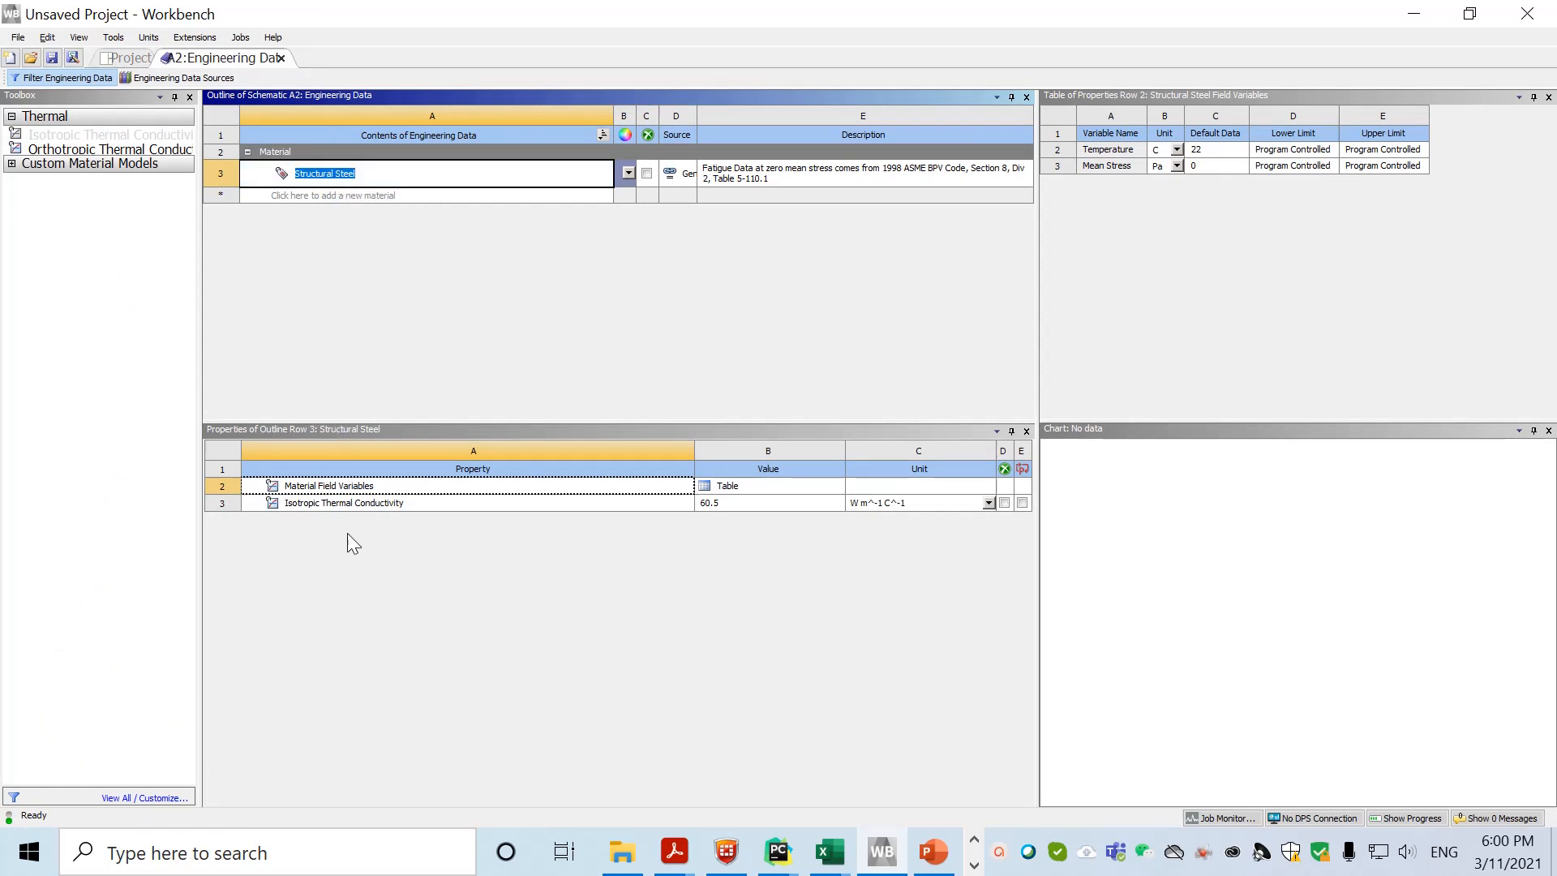
click(367, 565)
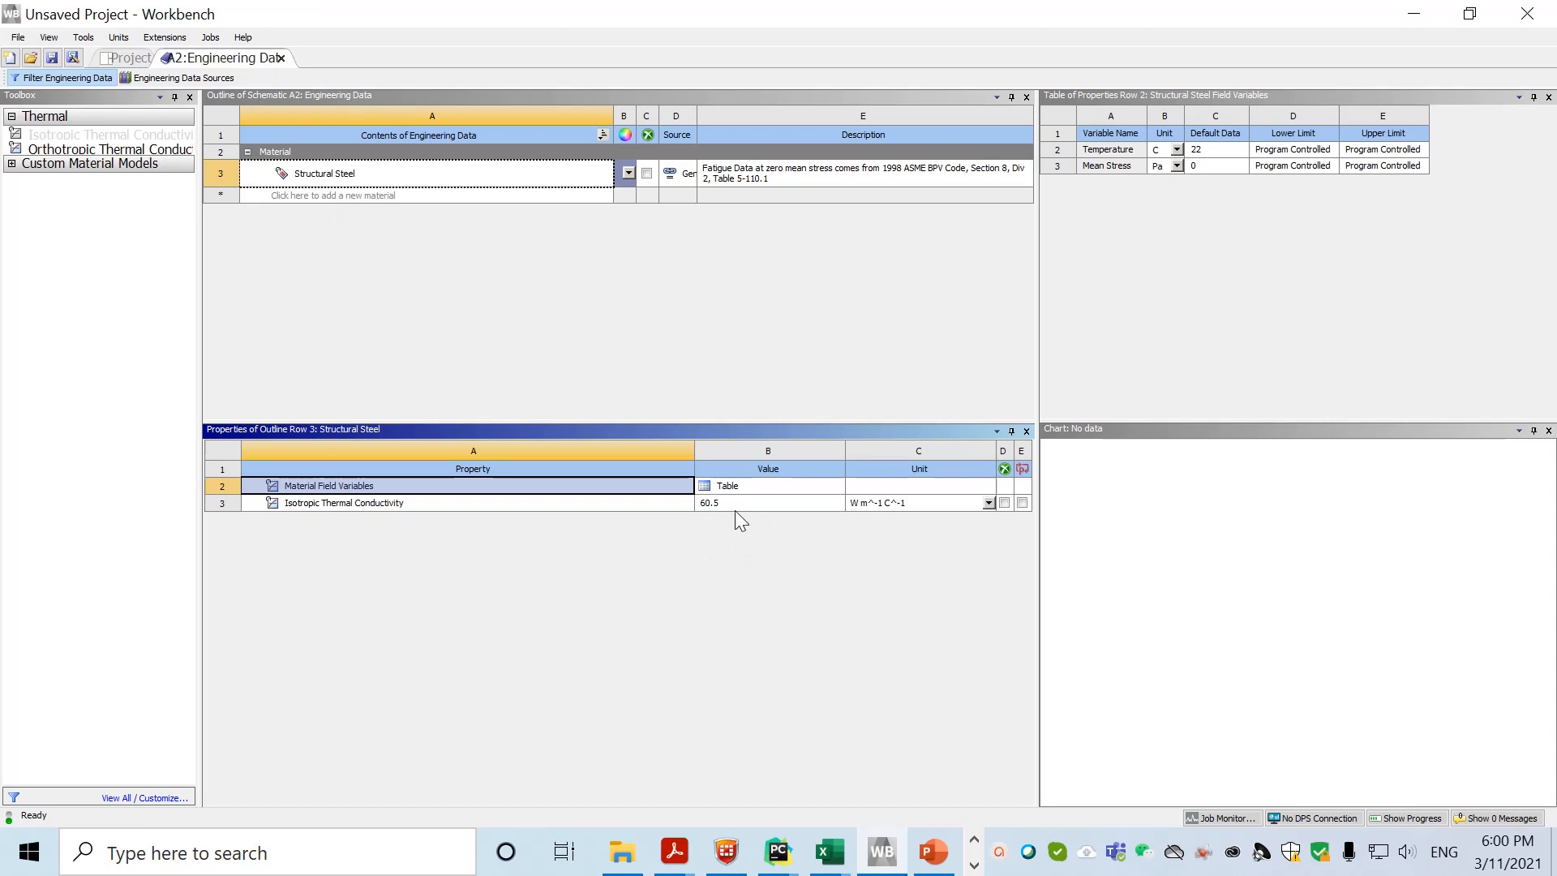
click(284, 59)
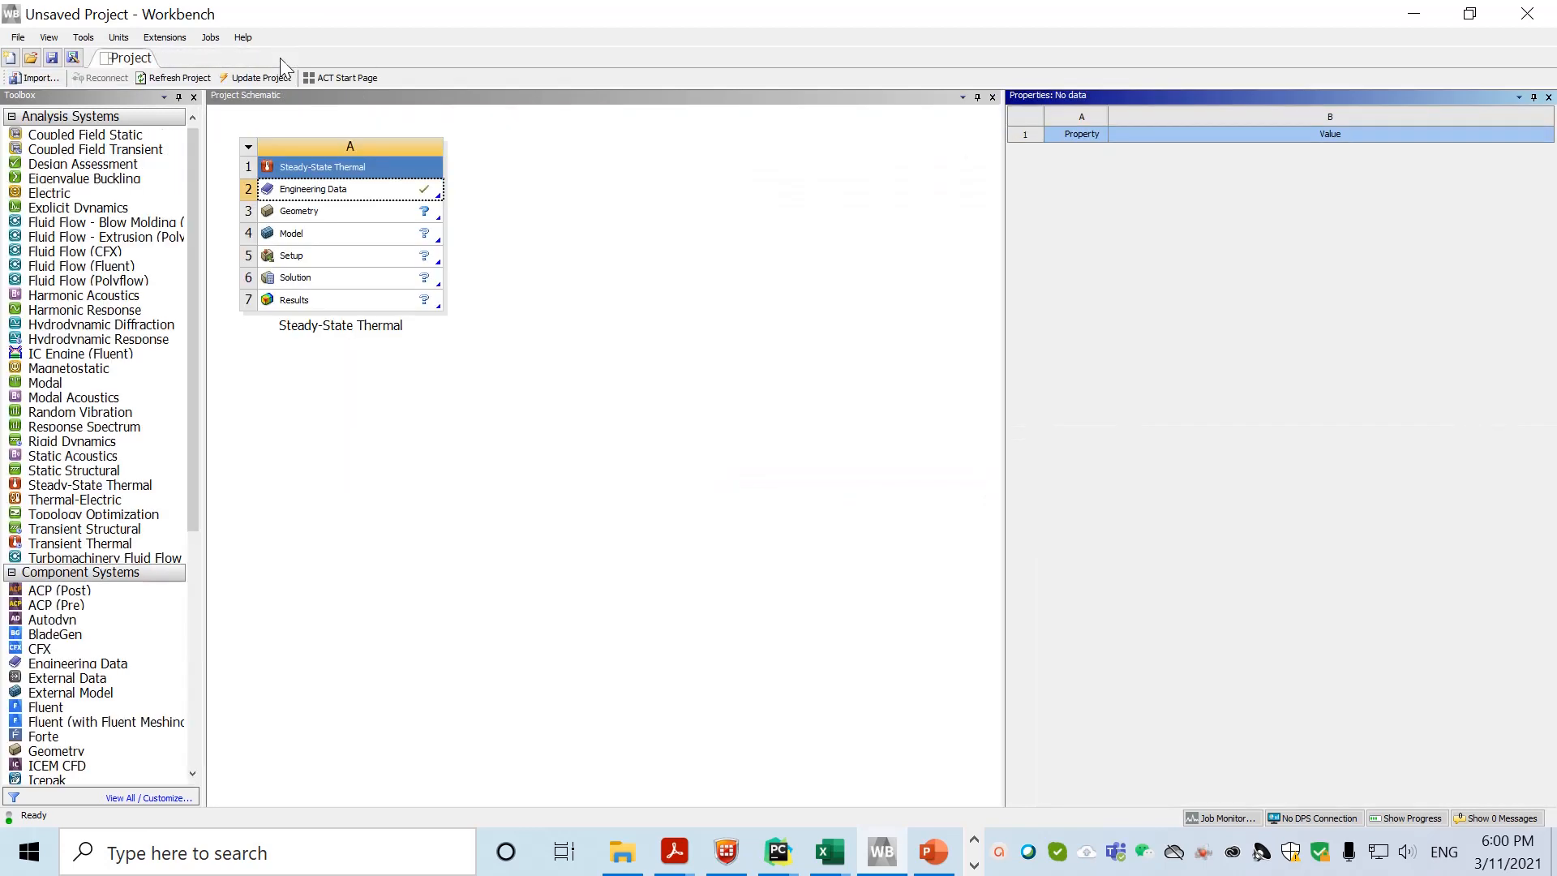
- Set the analysis type of the thermal system's geometry to 2D
click(329, 212)
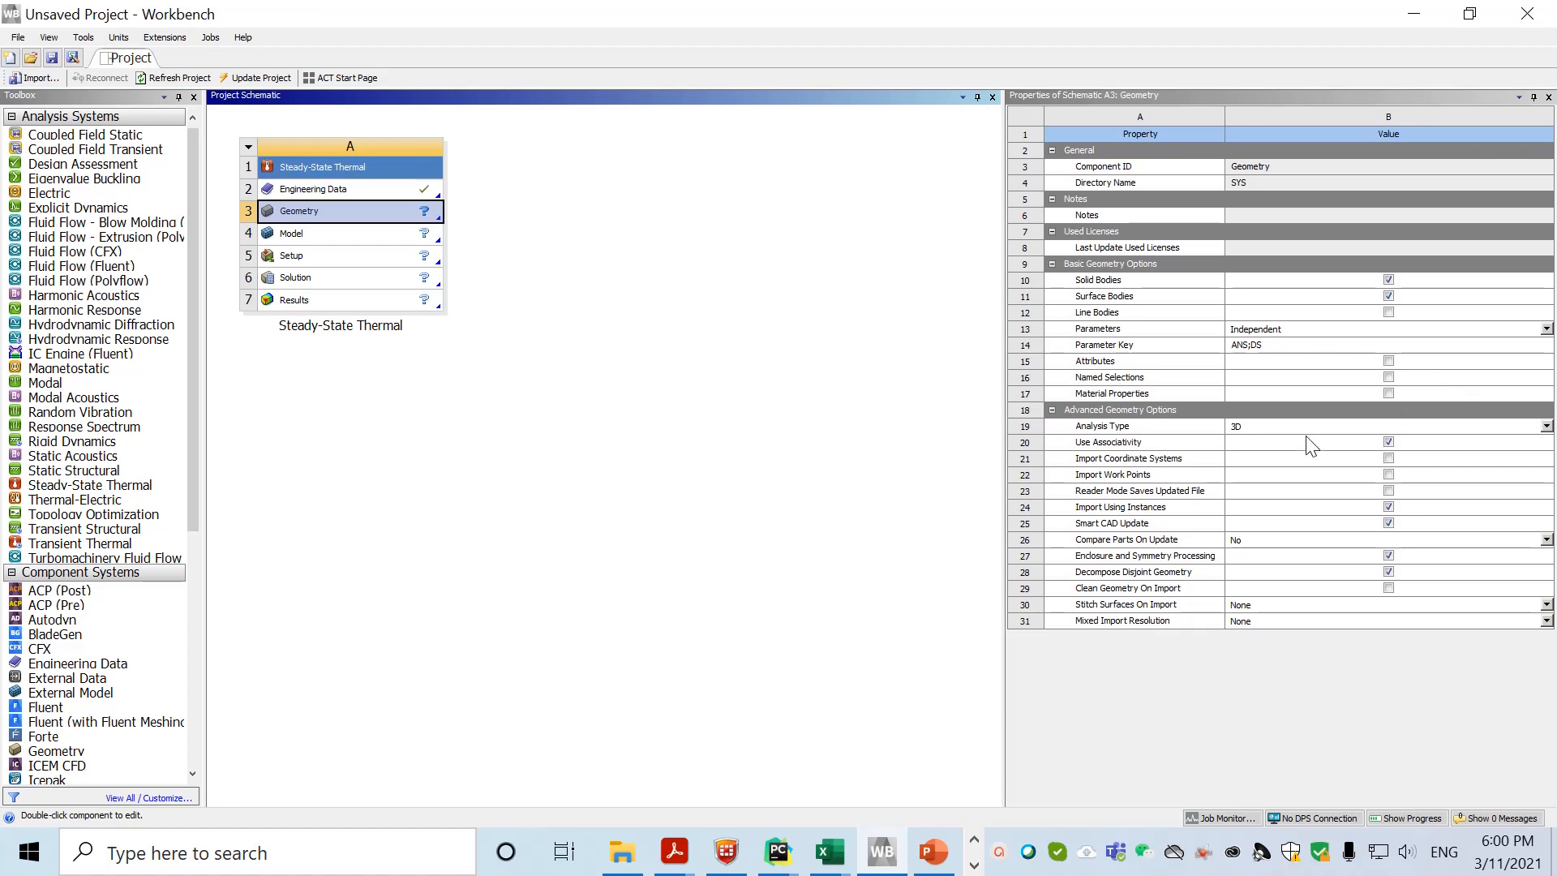
click(1547, 426)
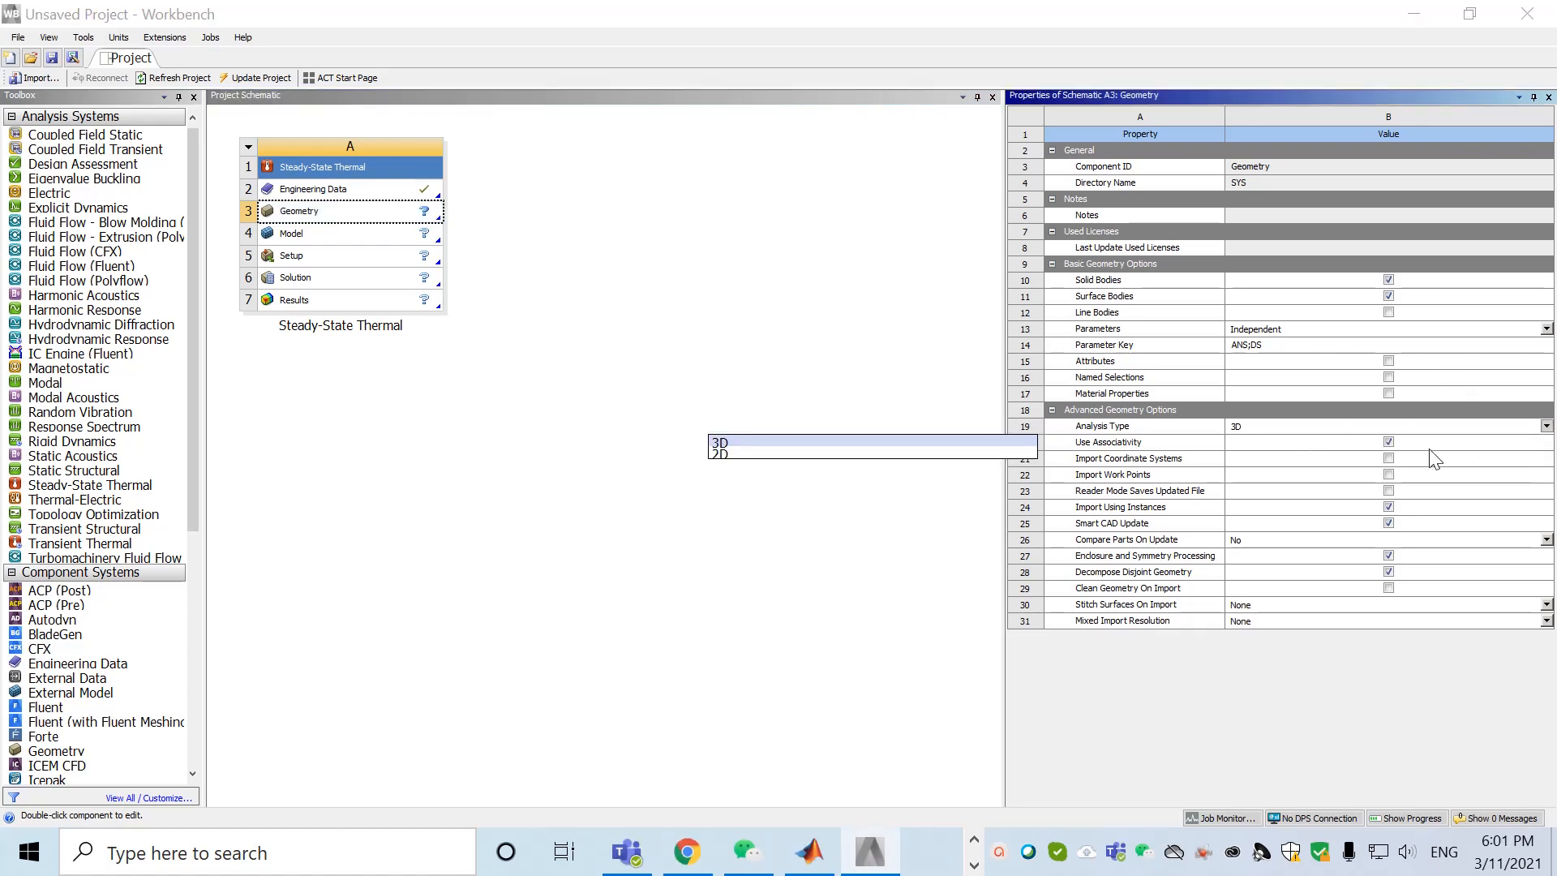
click(720, 454)
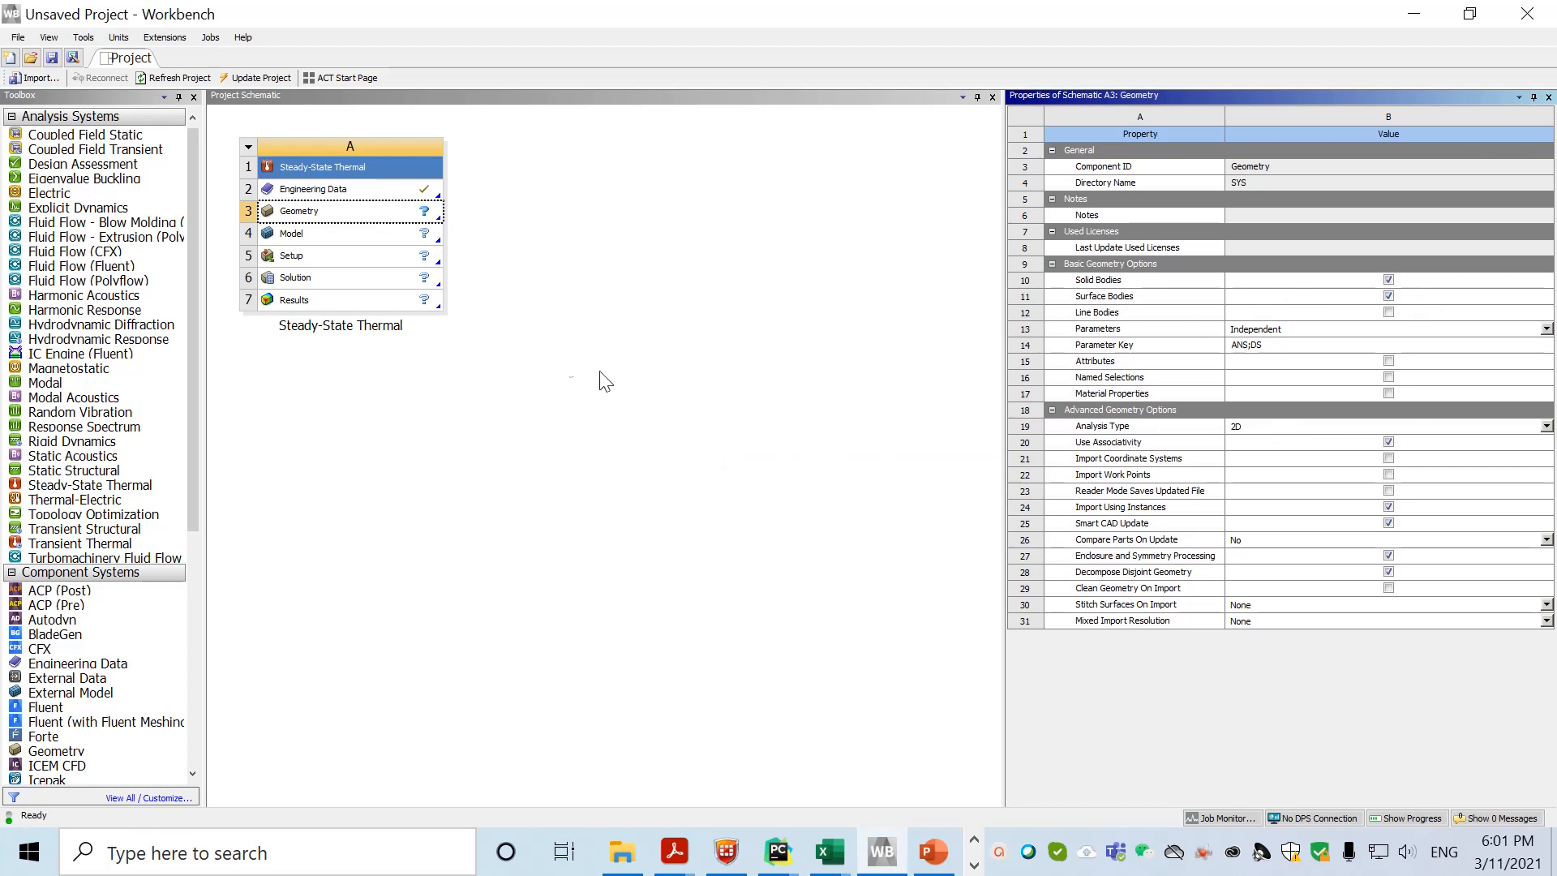
- Open the geometry in SpaceClaim and set the document's length unit to meters with a minor grid spacing of 0.1 m
double_click(354, 211)
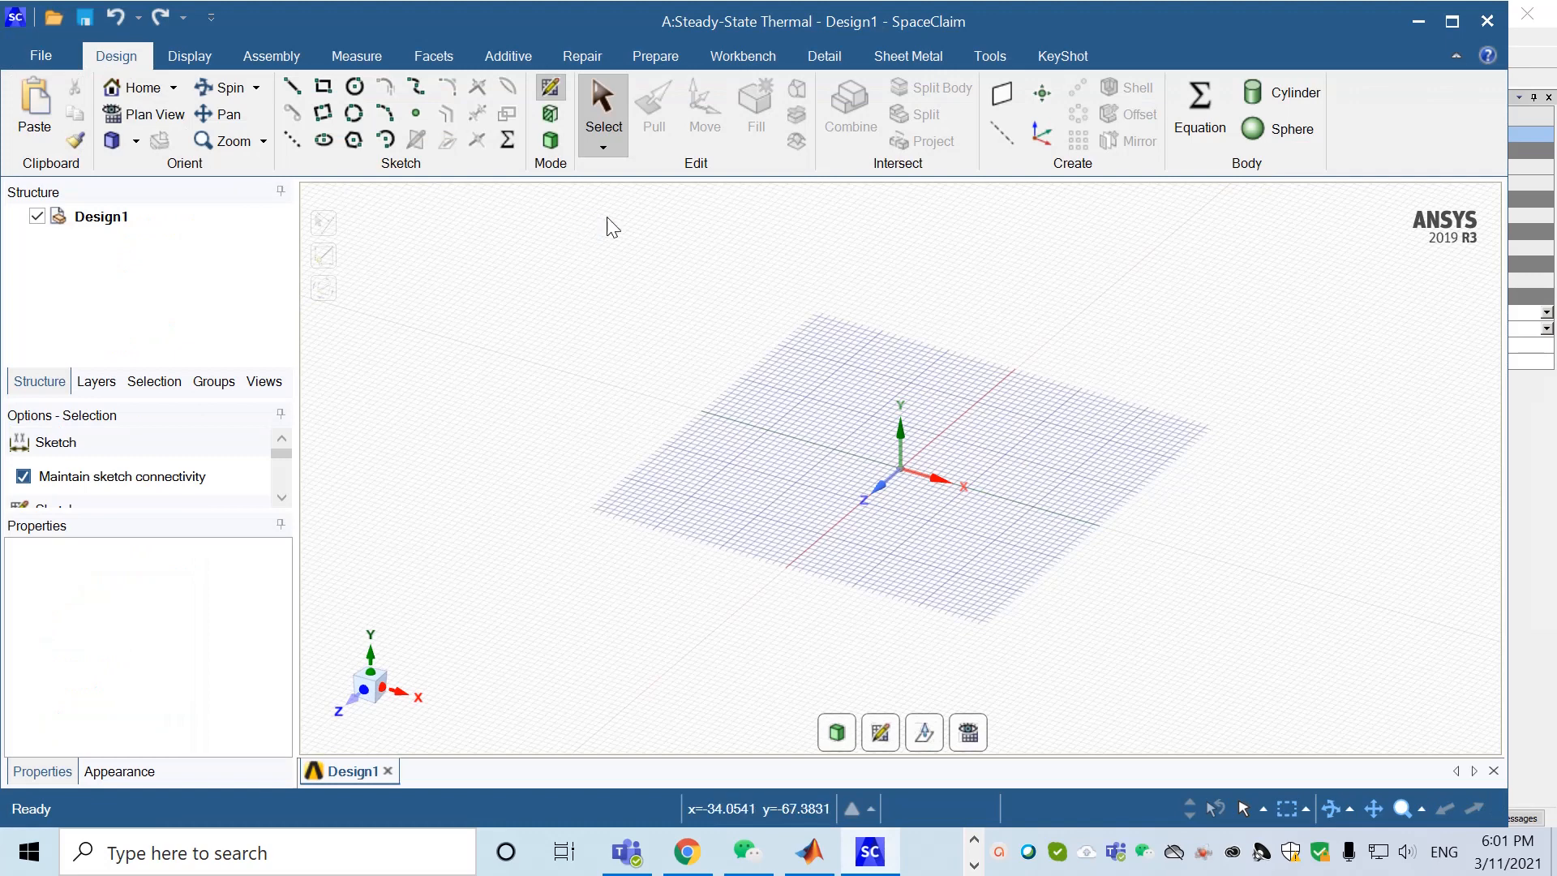
click(36, 55)
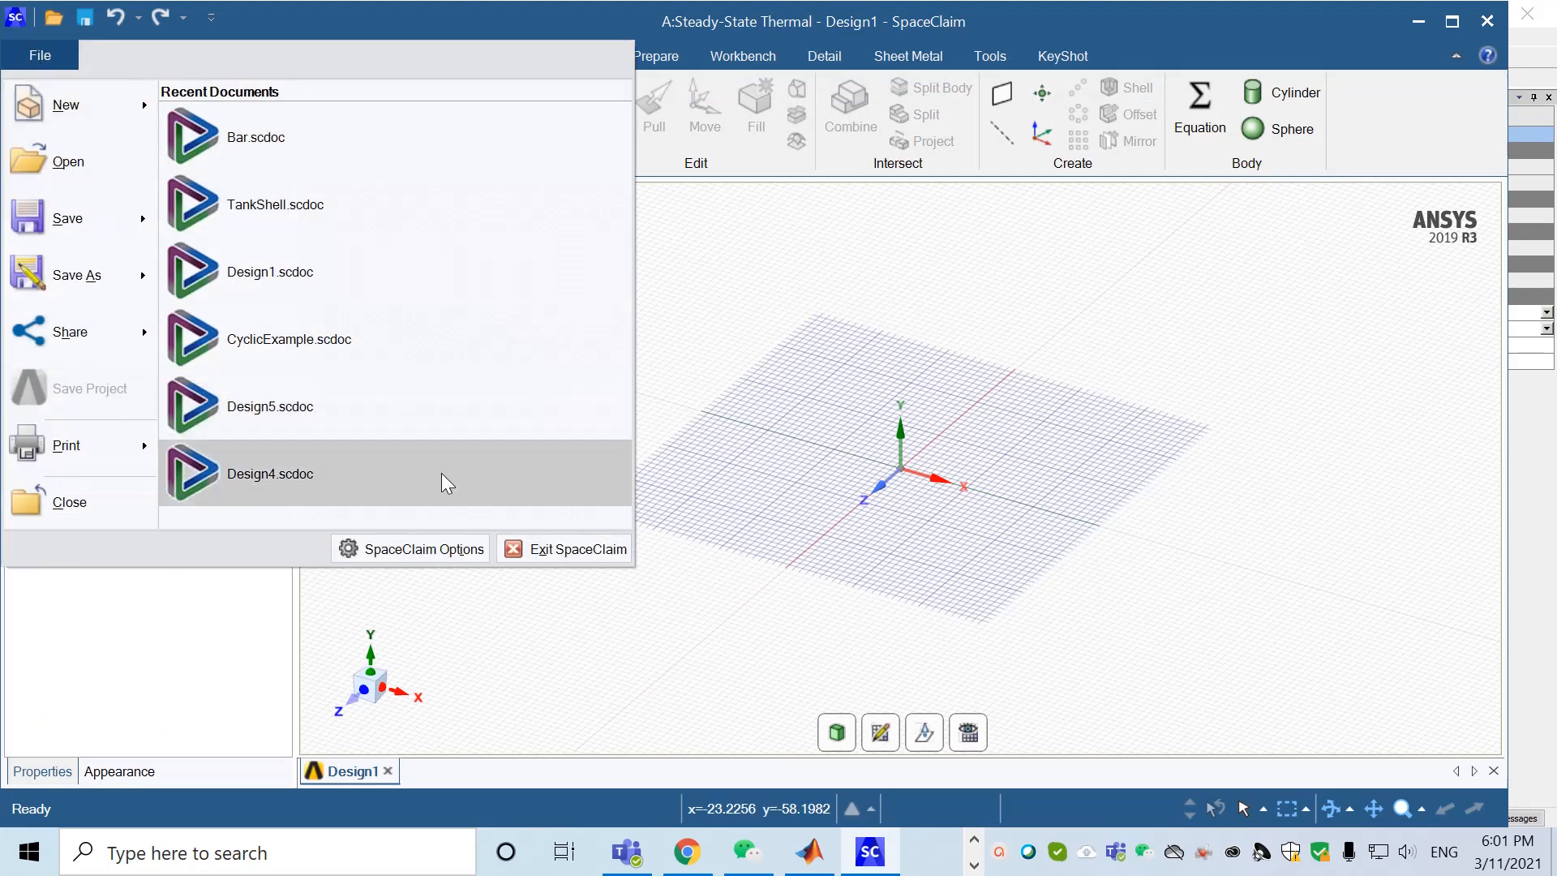
click(426, 550)
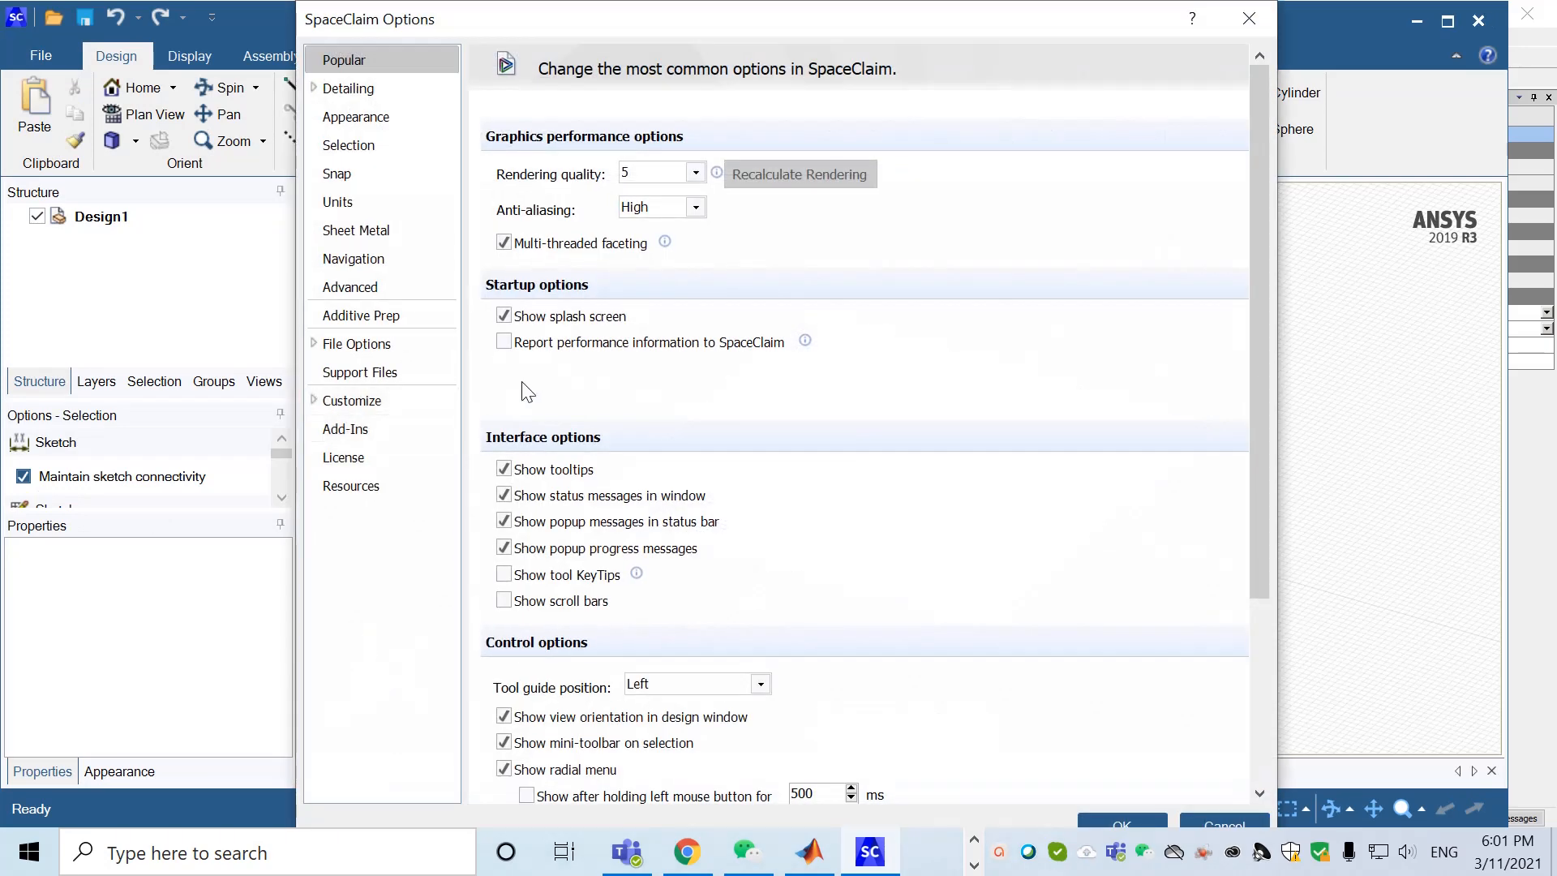
click(355, 201)
click(751, 260)
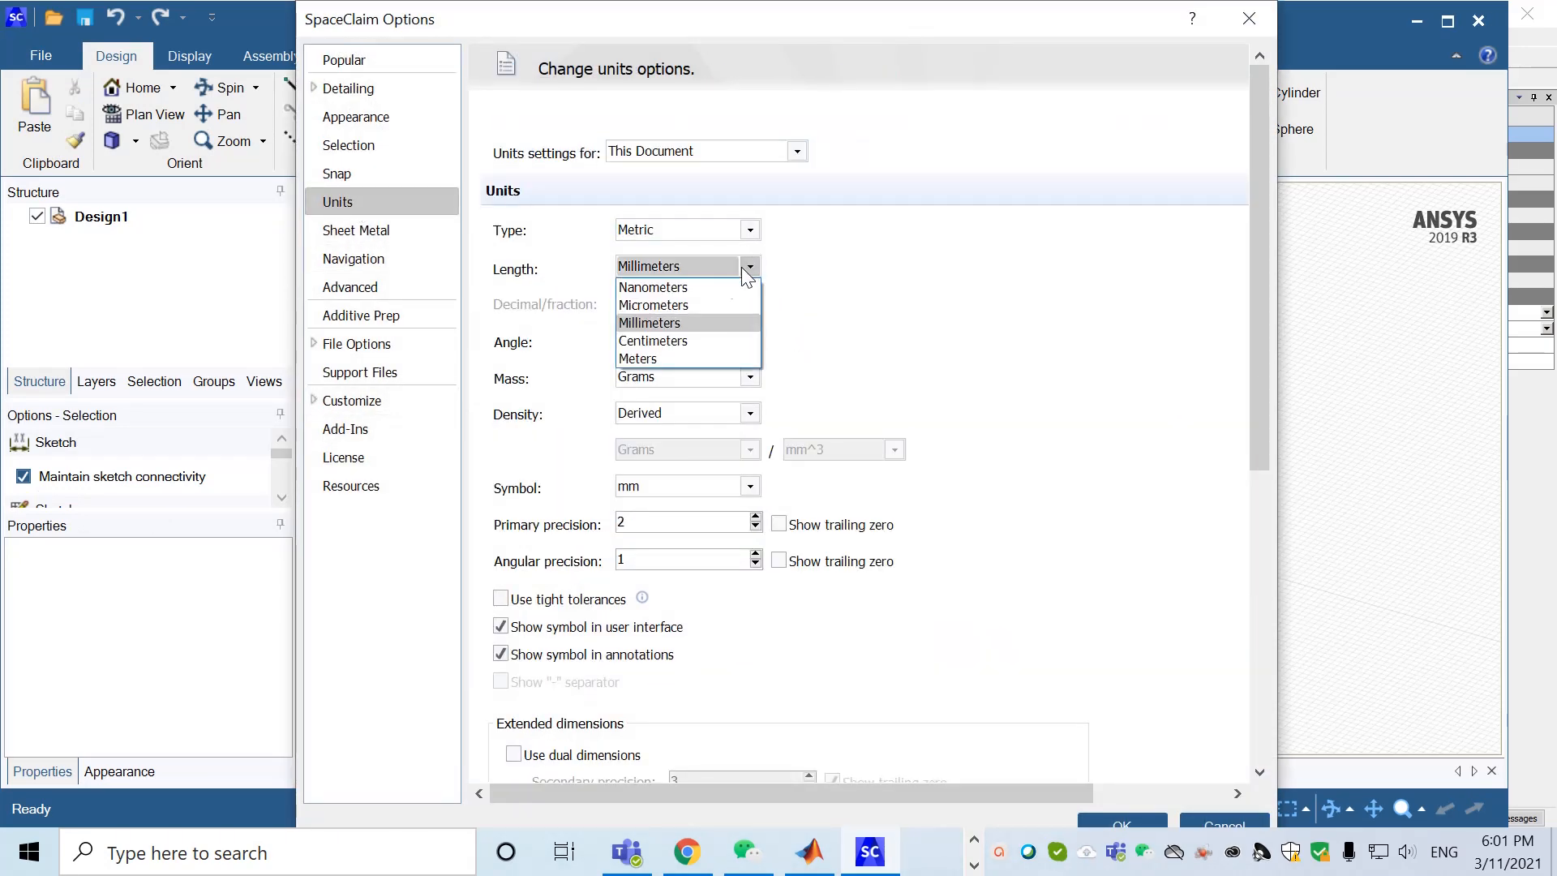
click(652, 356)
scroll(995, 364, down, 6)
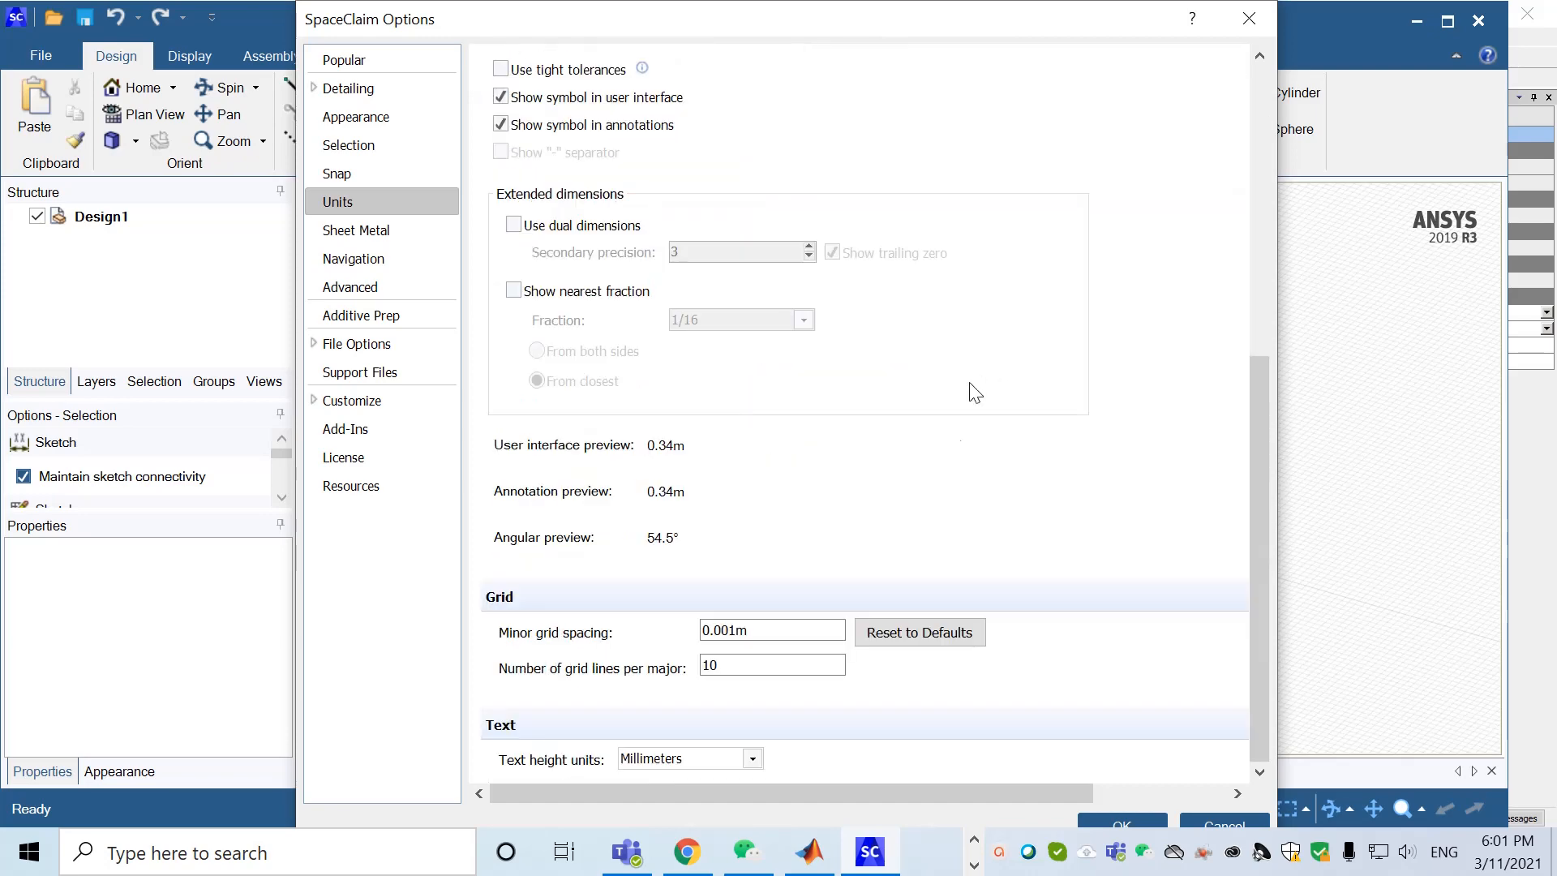
click(730, 629)
key(BackSpace)
key(BackSpace)
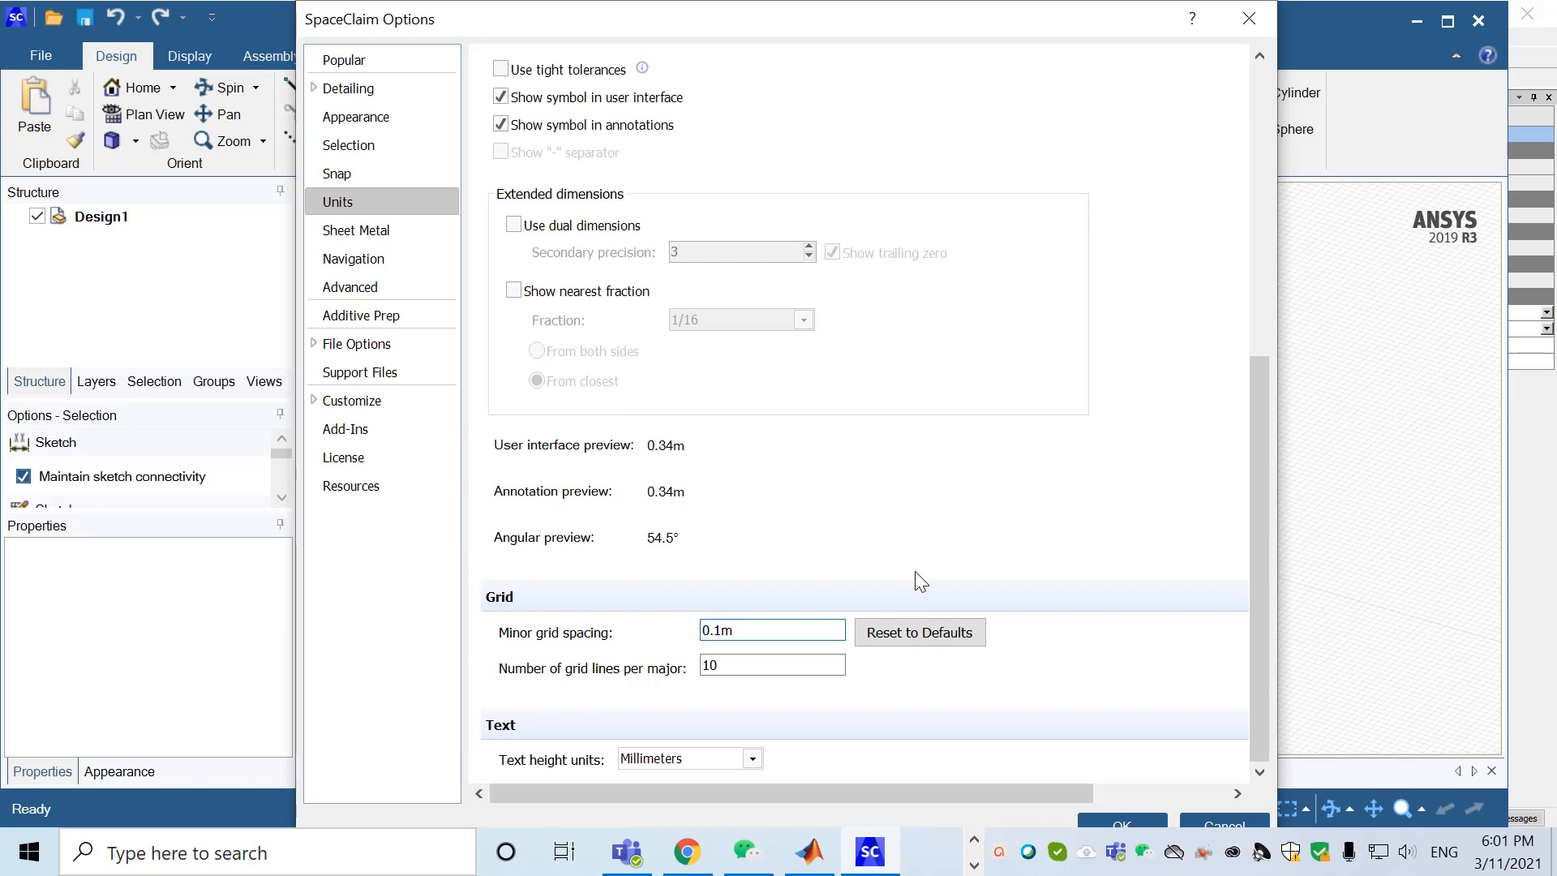
click(1113, 824)
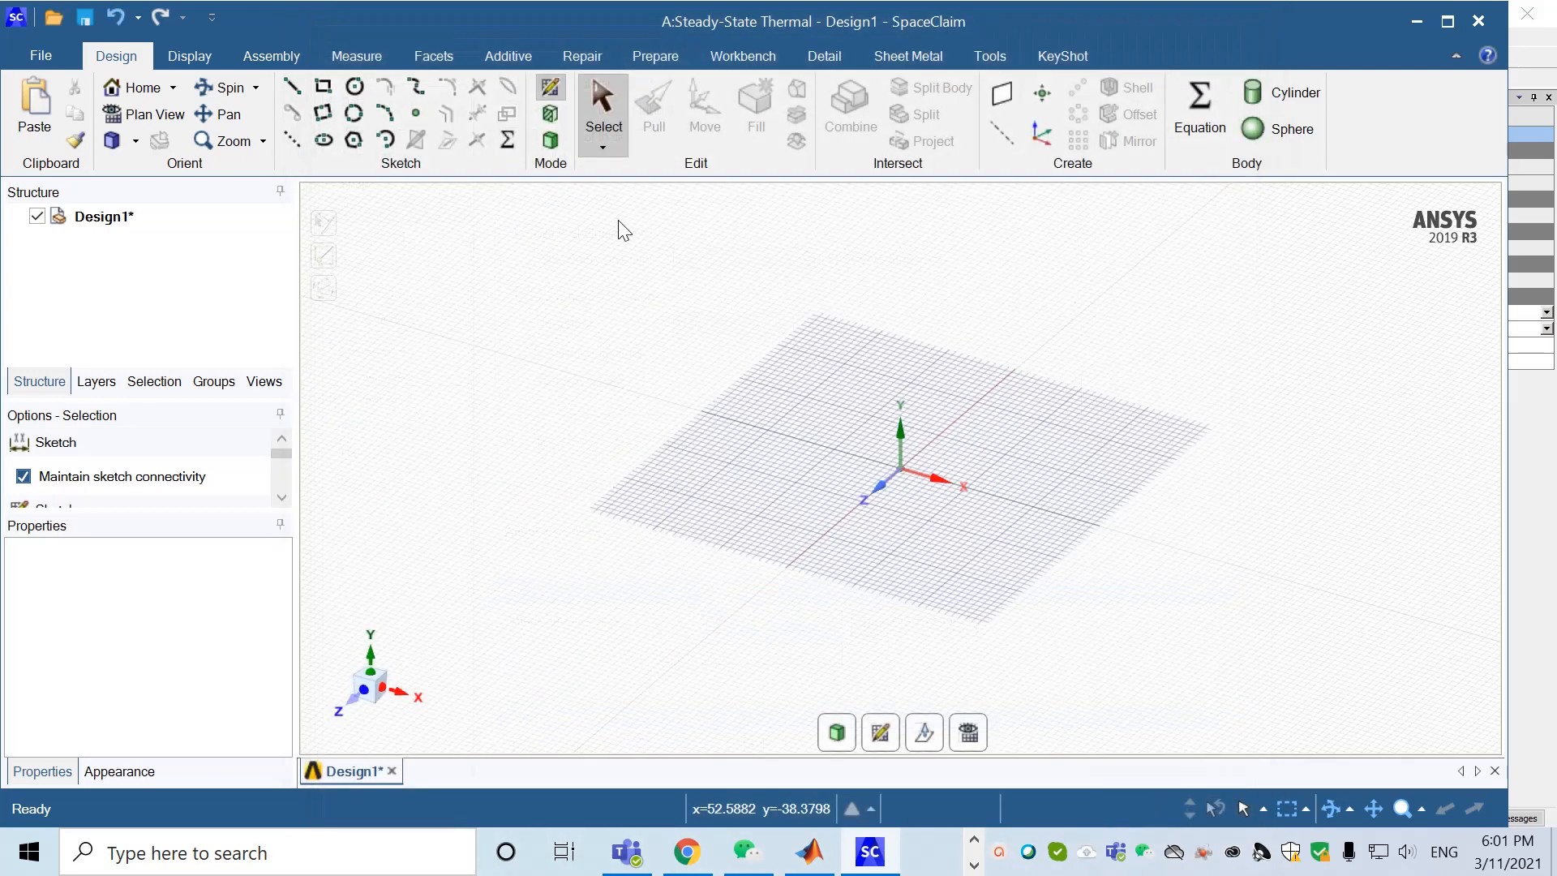
- Select the XY plane as the new sketch plane and orient it to plan view
right_click(1069, 427)
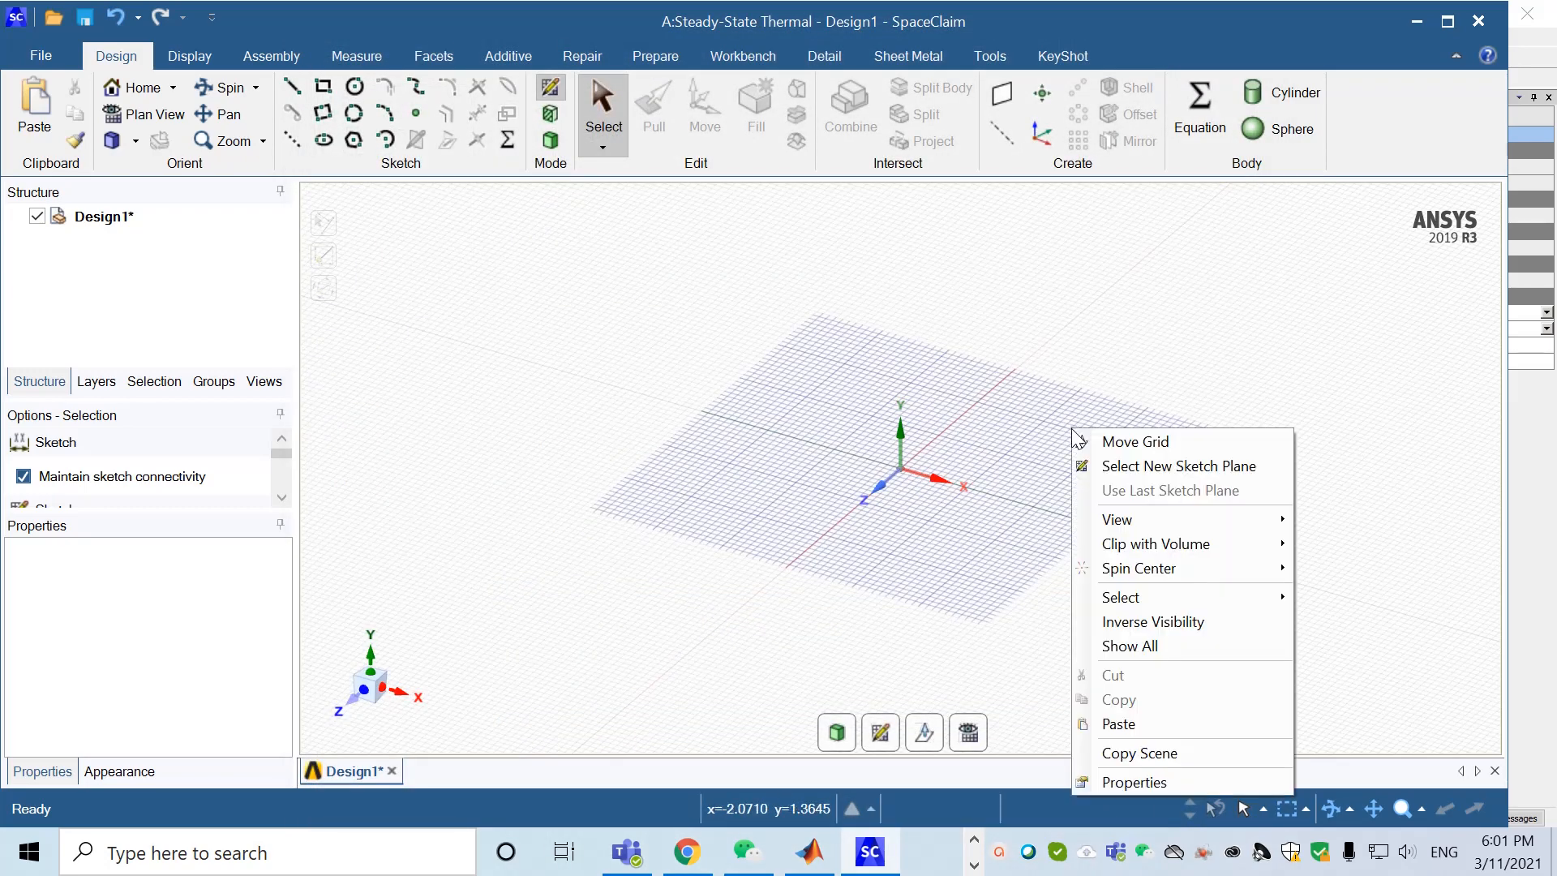
click(1159, 473)
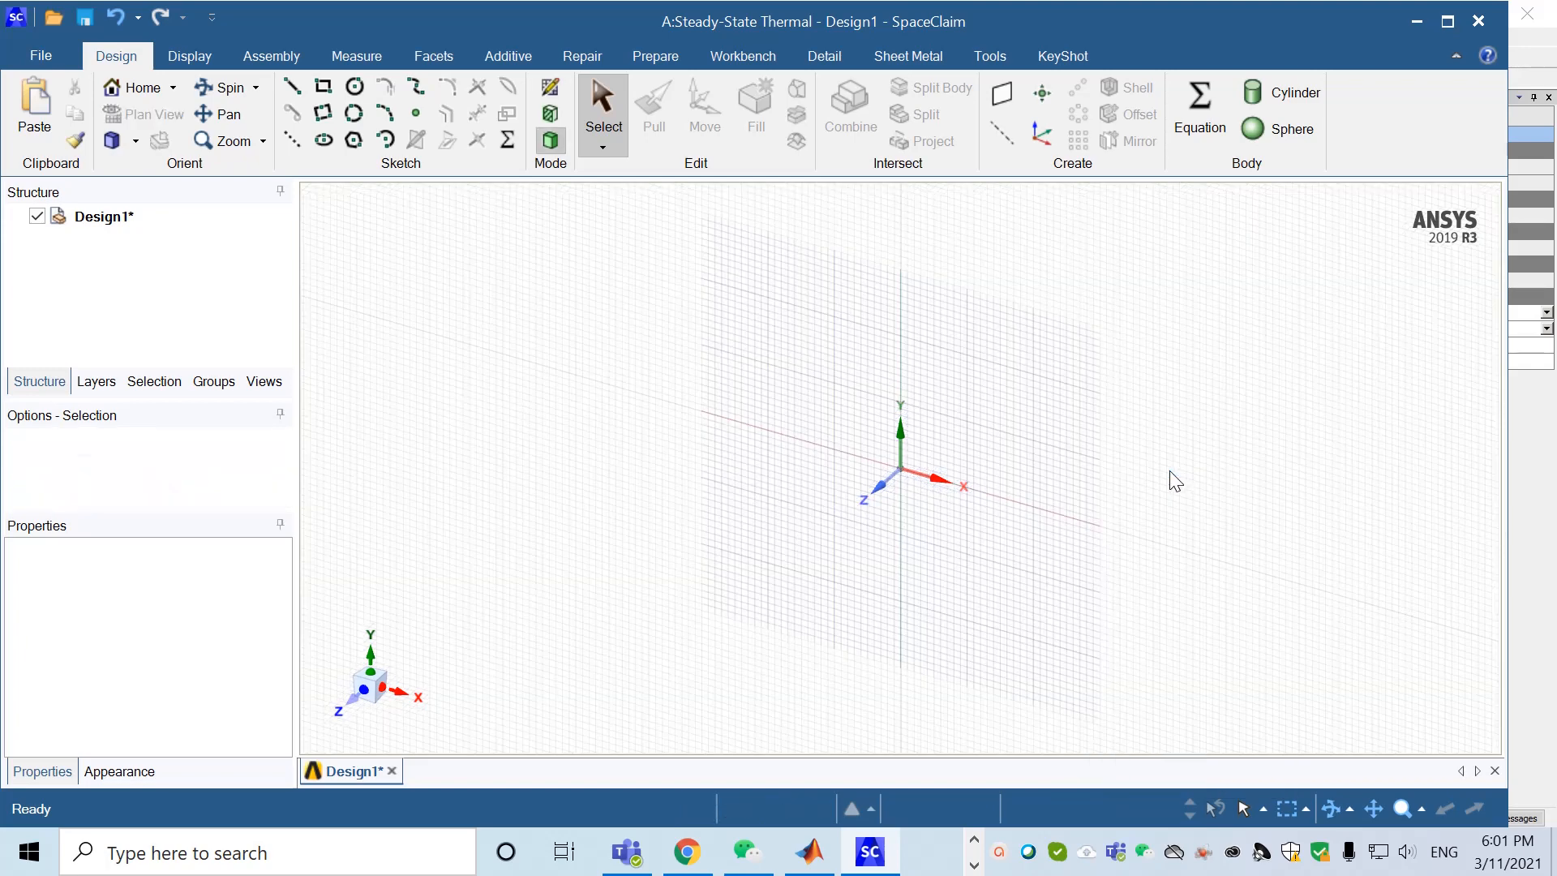
click(1030, 371)
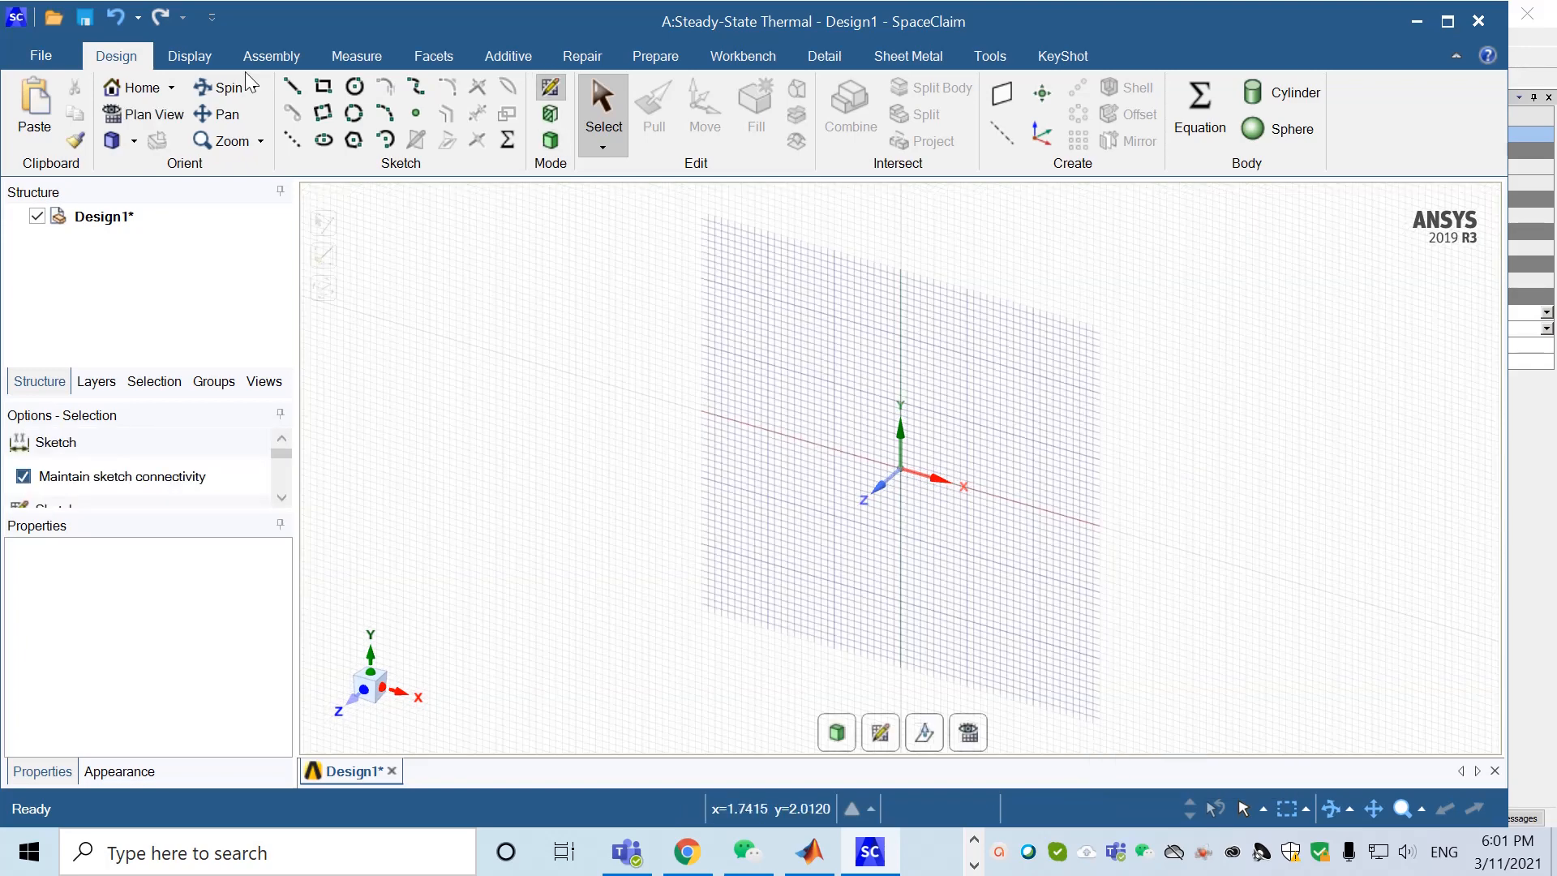
click(146, 114)
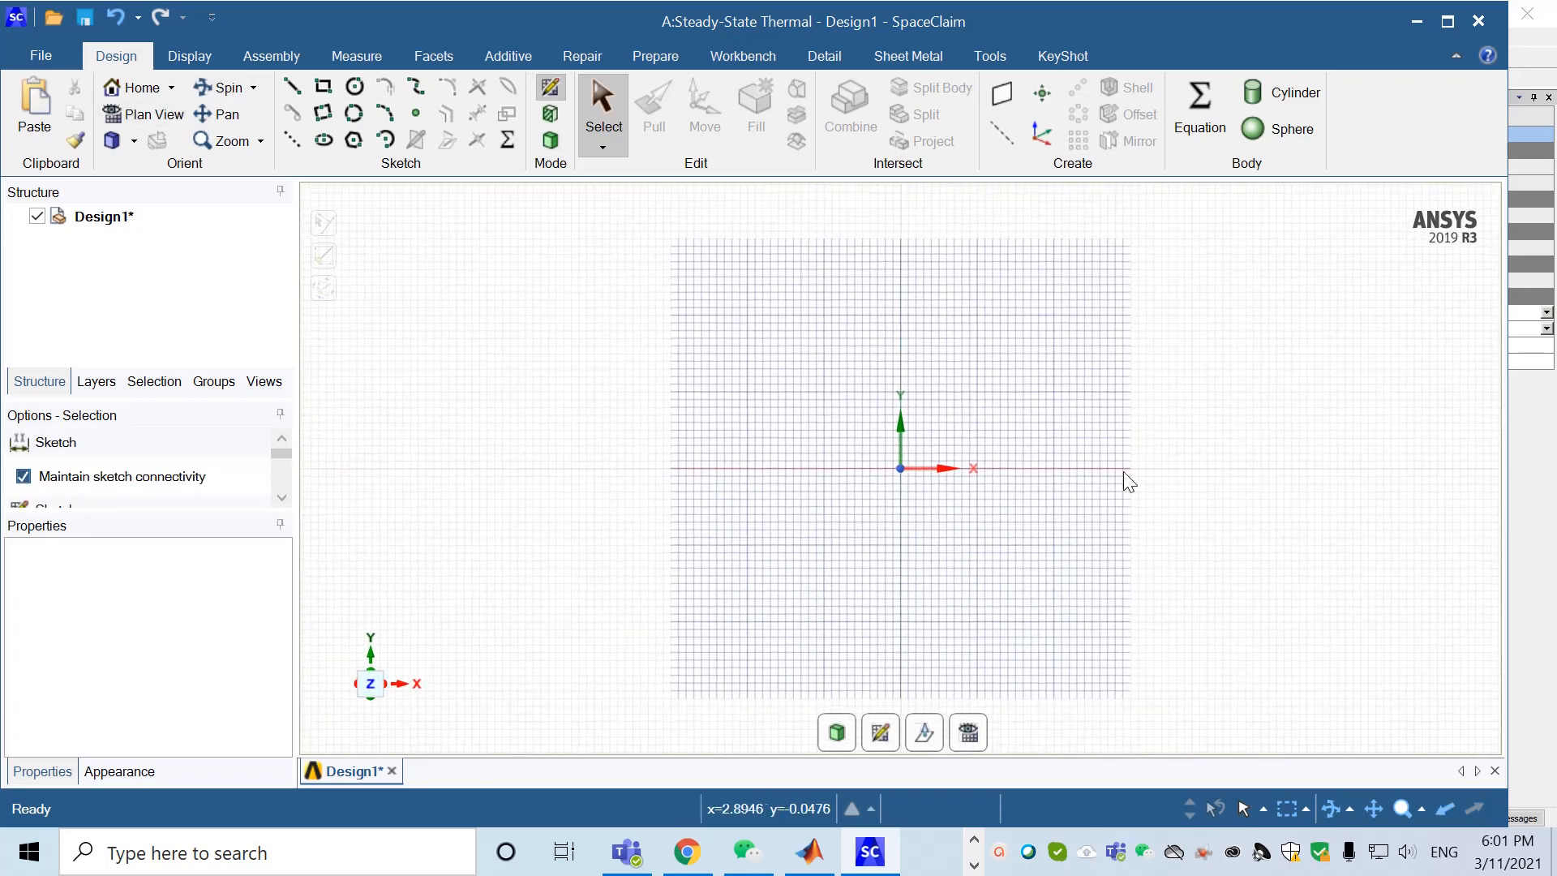
- Sketch two concentric circles centred on the origin with diameters of 2 m and 4 m
click(355, 86)
click(901, 470)
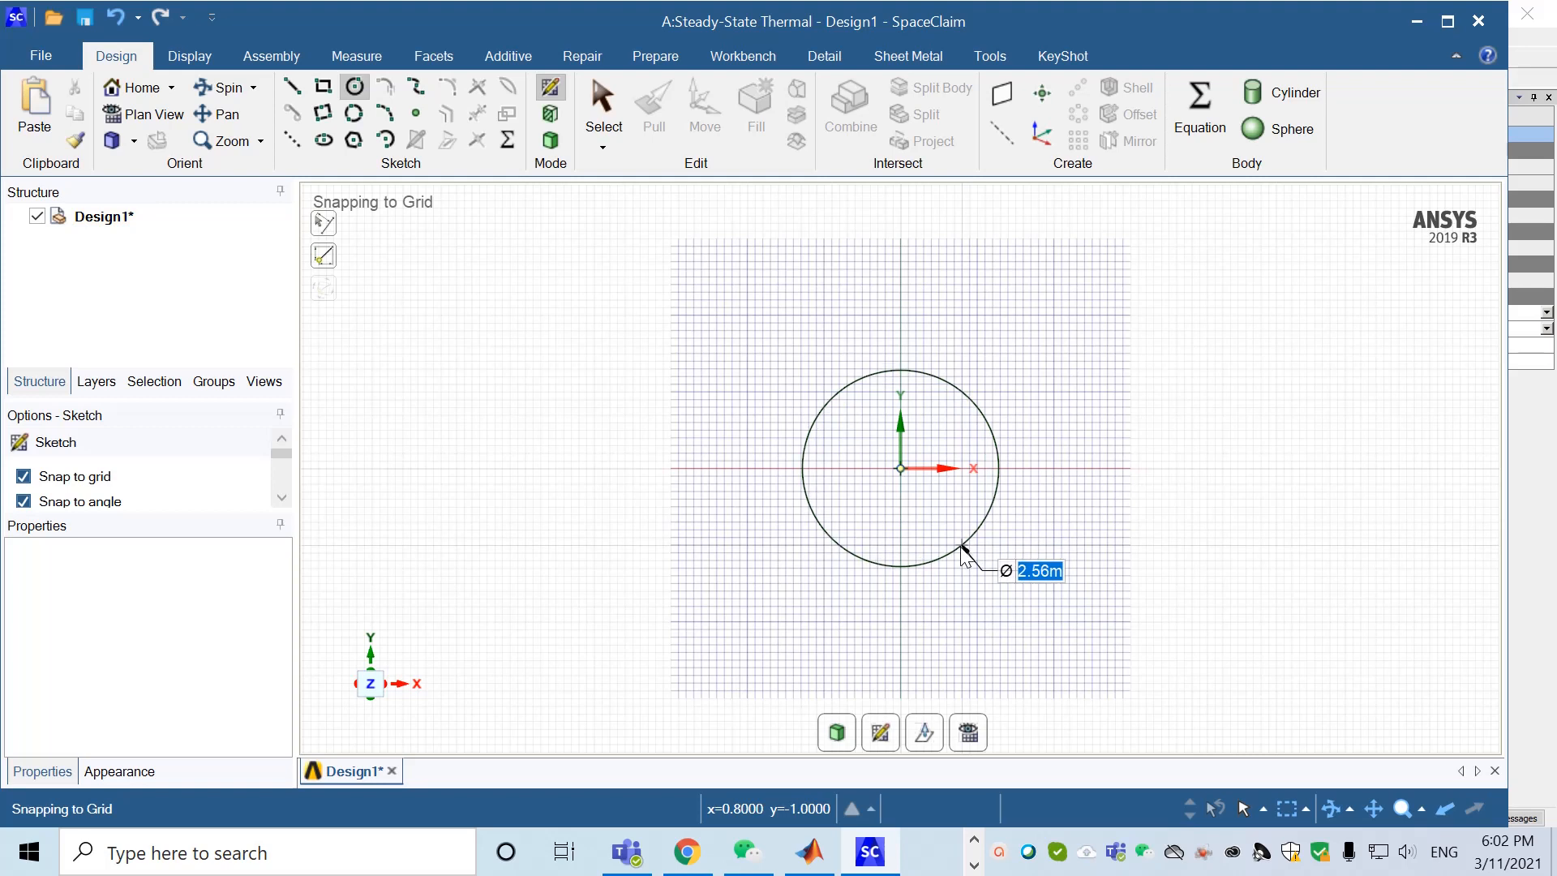
text(2)
key(Return)
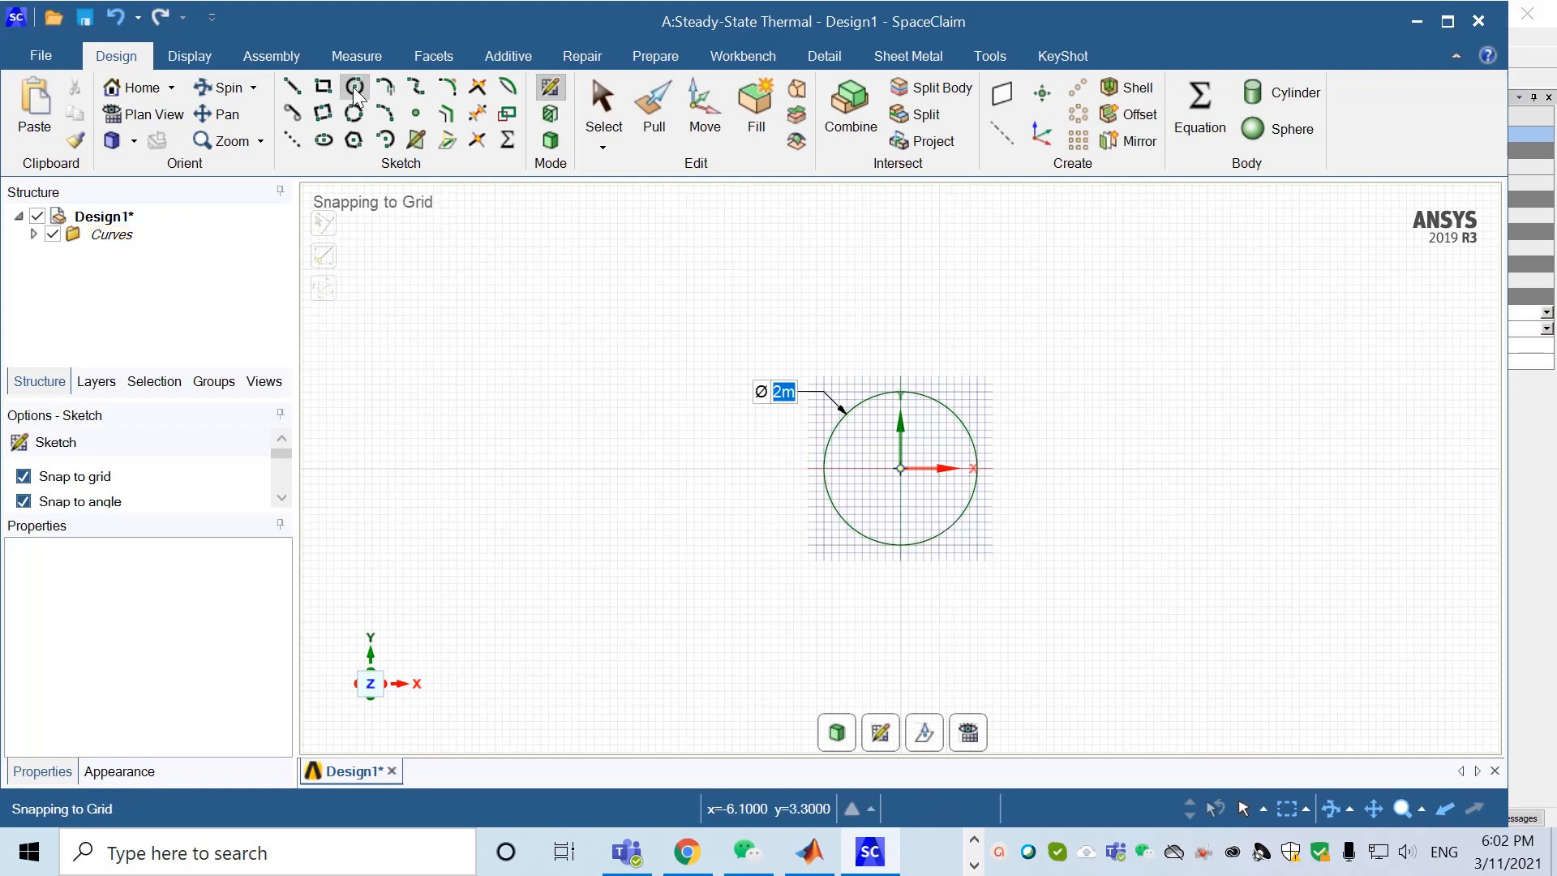
click(902, 469)
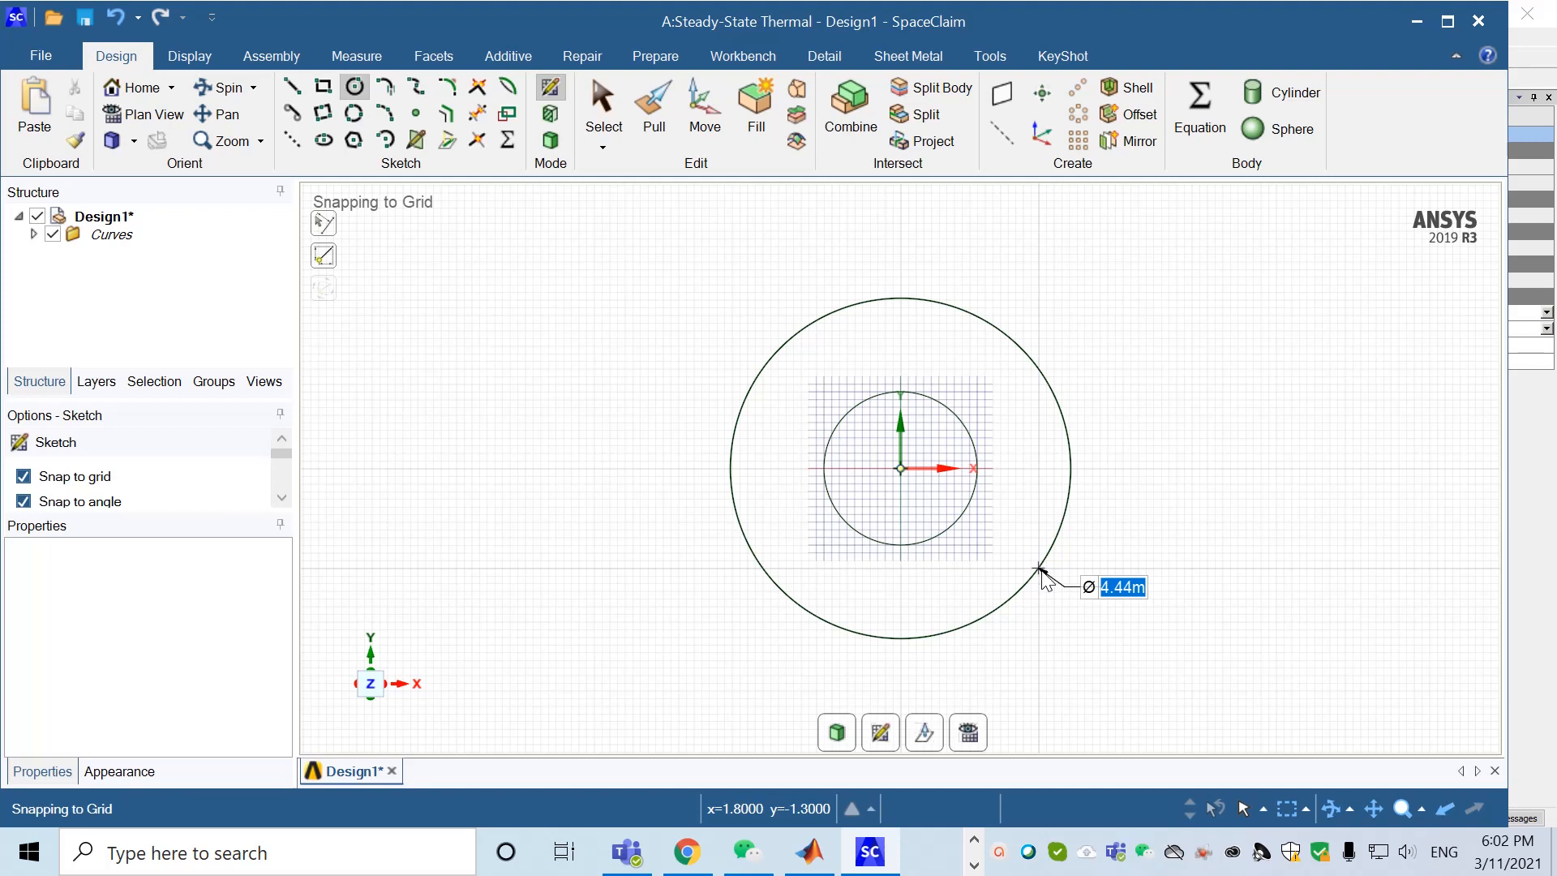
text(4)
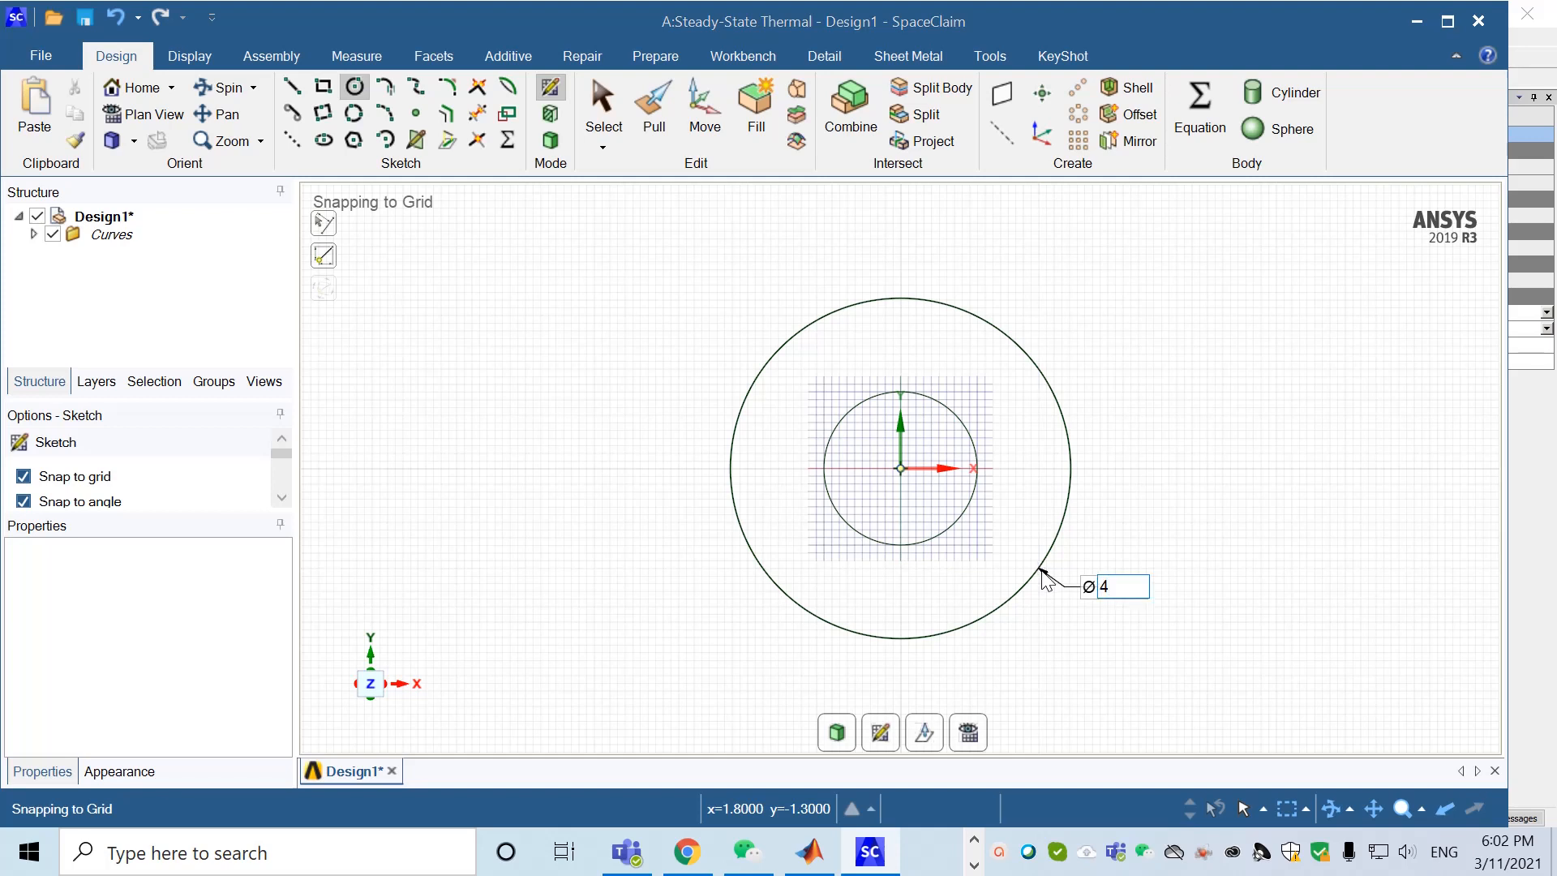
key(Return)
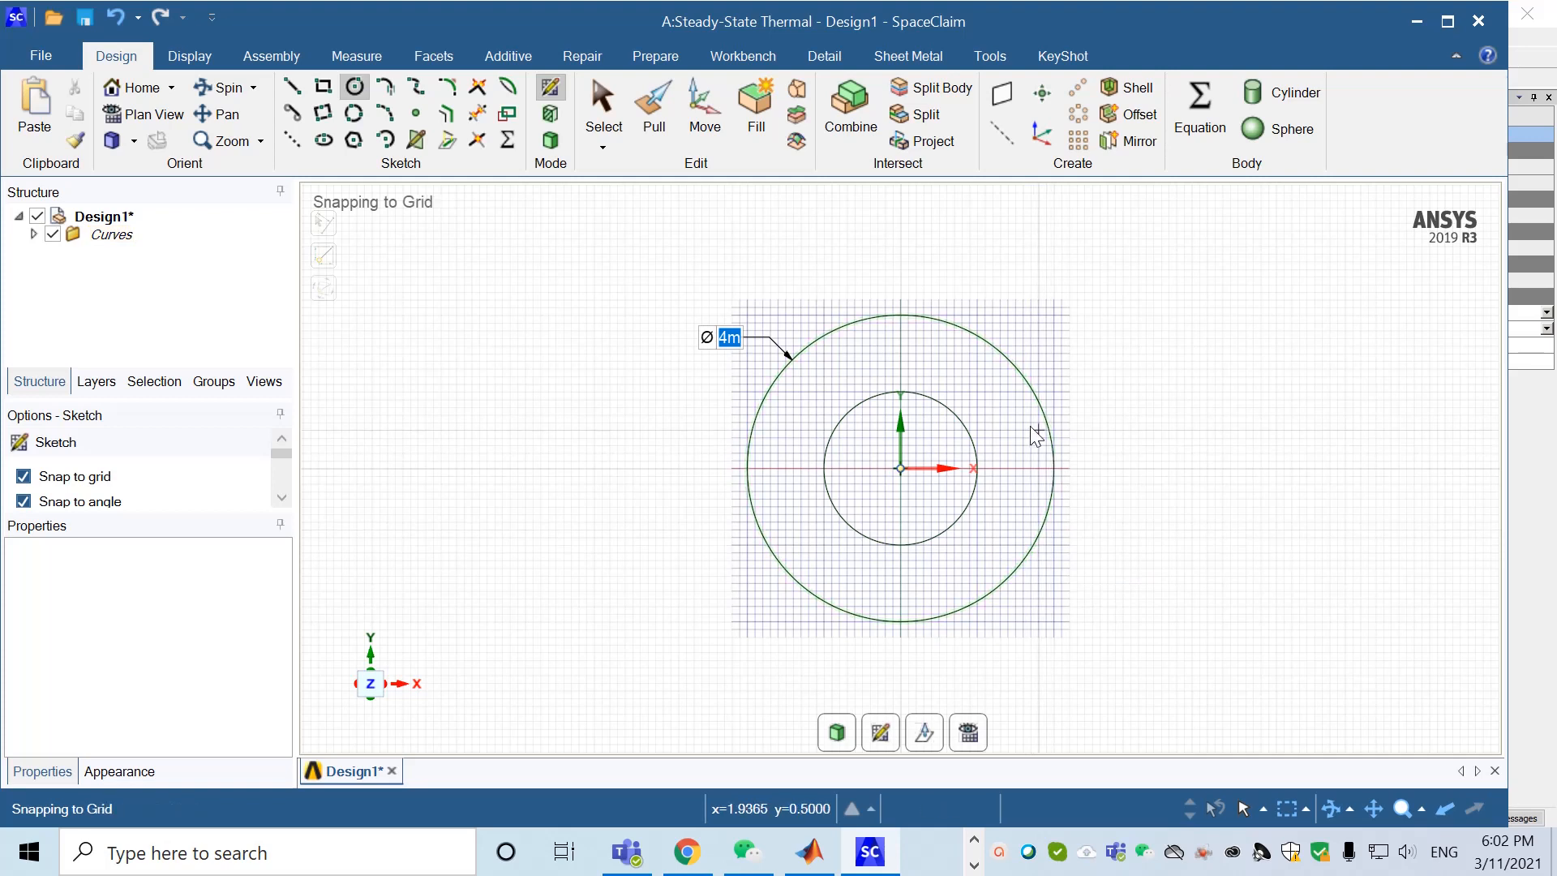
- Convert the sketched circles into a surface with Pull and delete the inner circular face to leave a ring
click(657, 110)
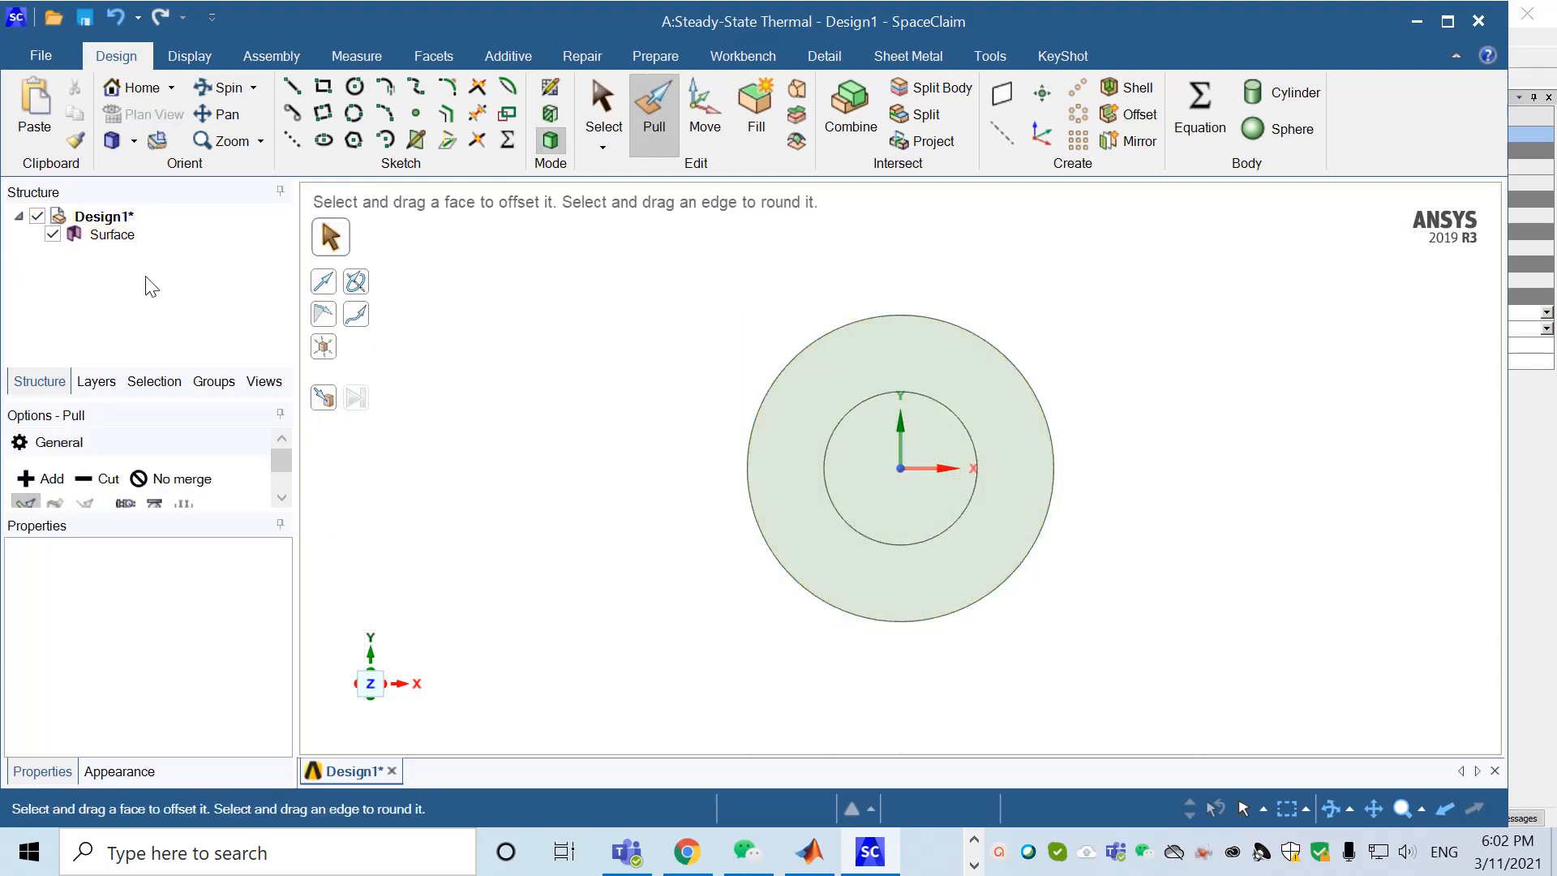
click(124, 239)
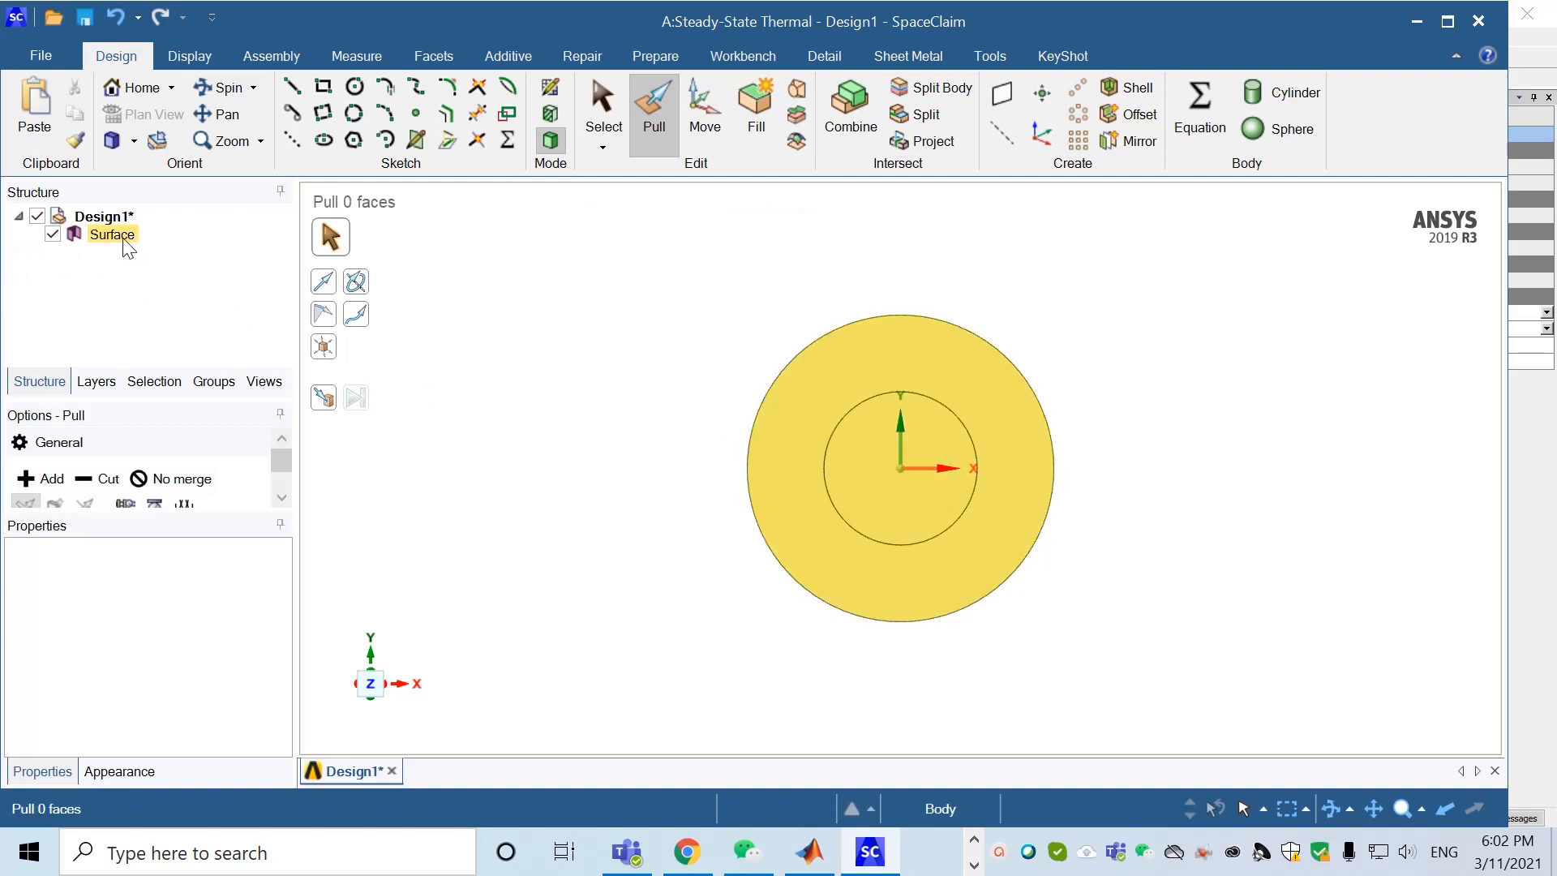
click(615, 113)
click(887, 474)
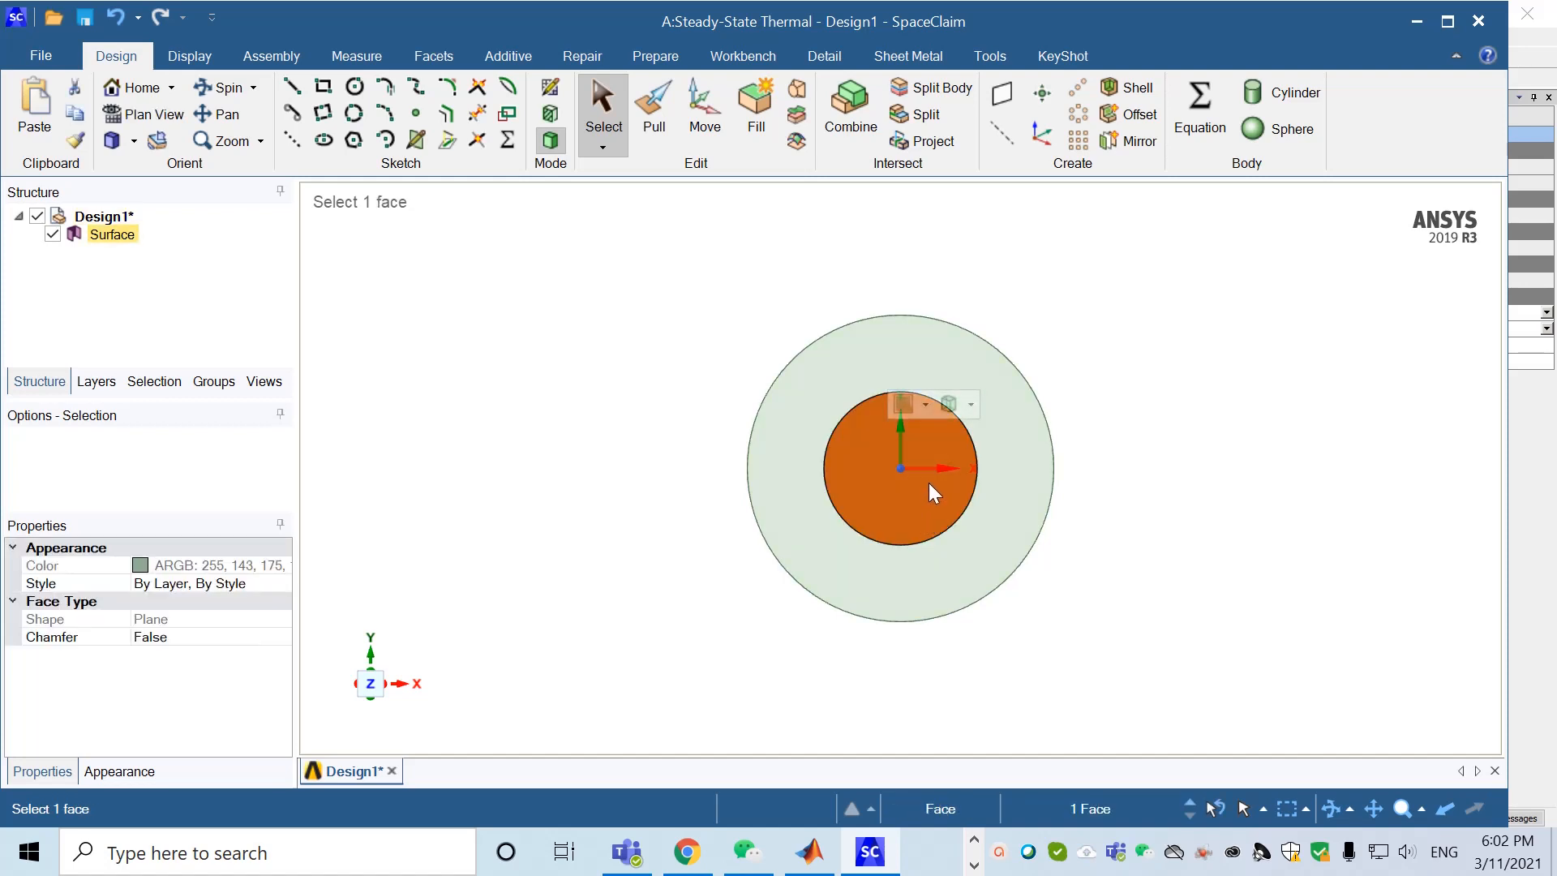
key(Delete)
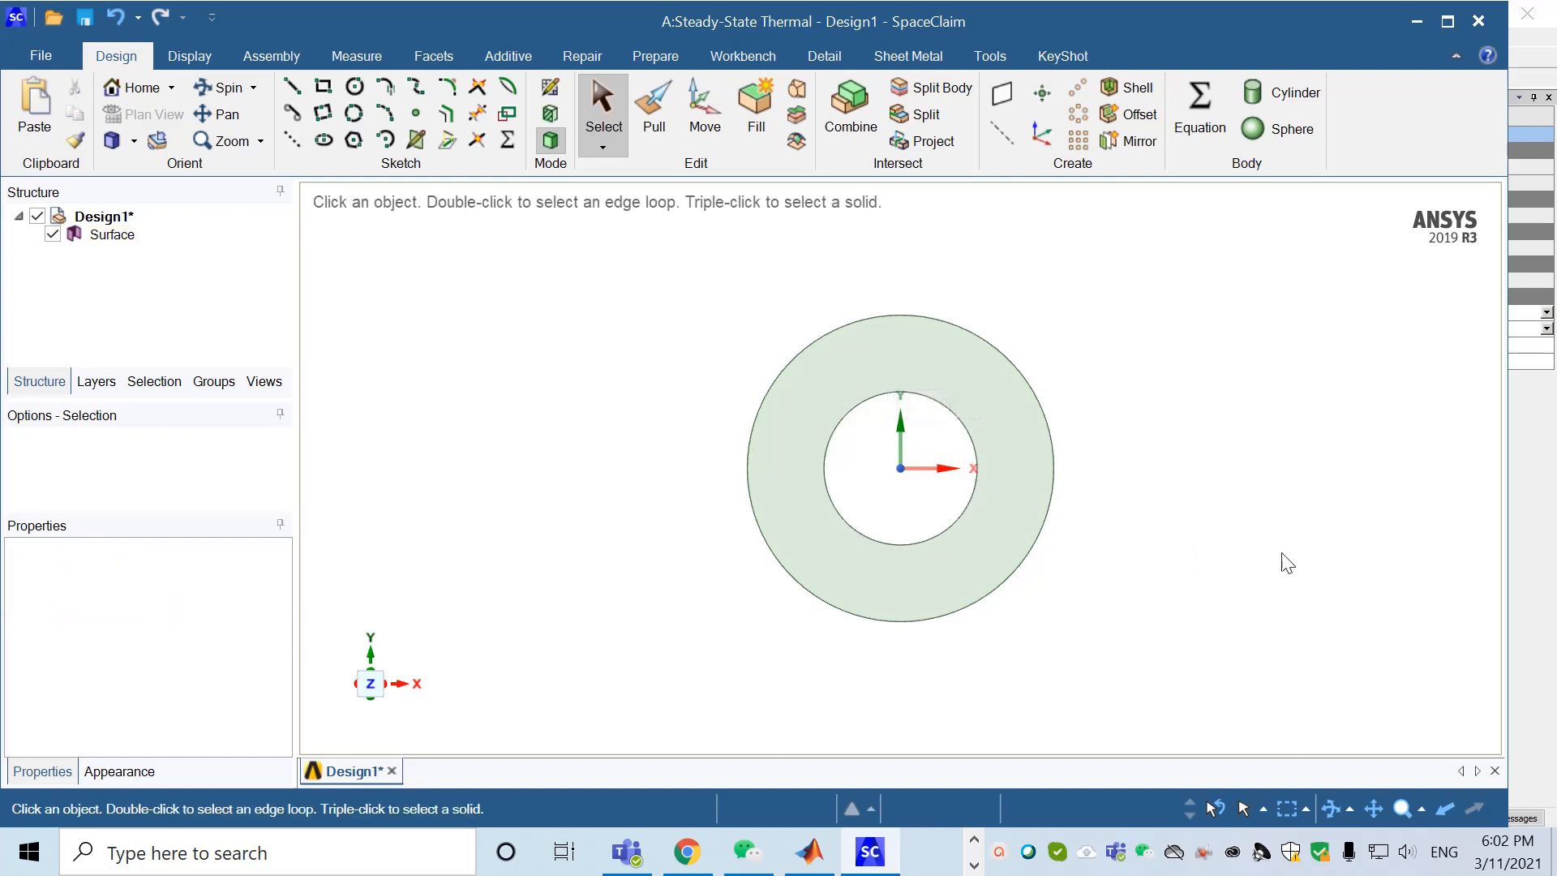
- Close SpaceClaim and open the thermal system's model in Mechanical
click(1478, 21)
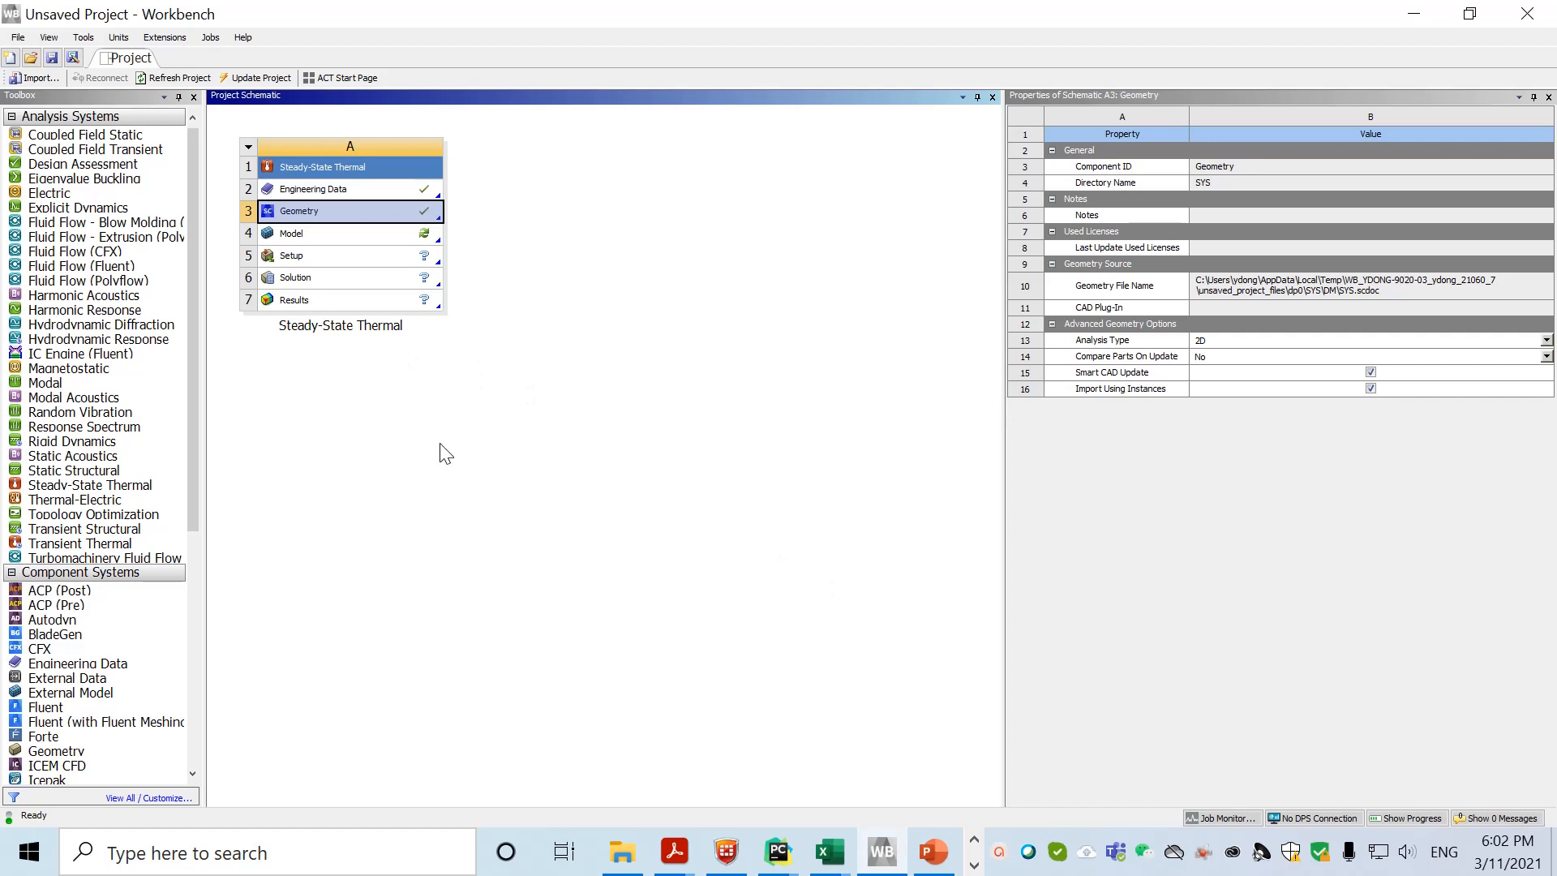
click(315, 237)
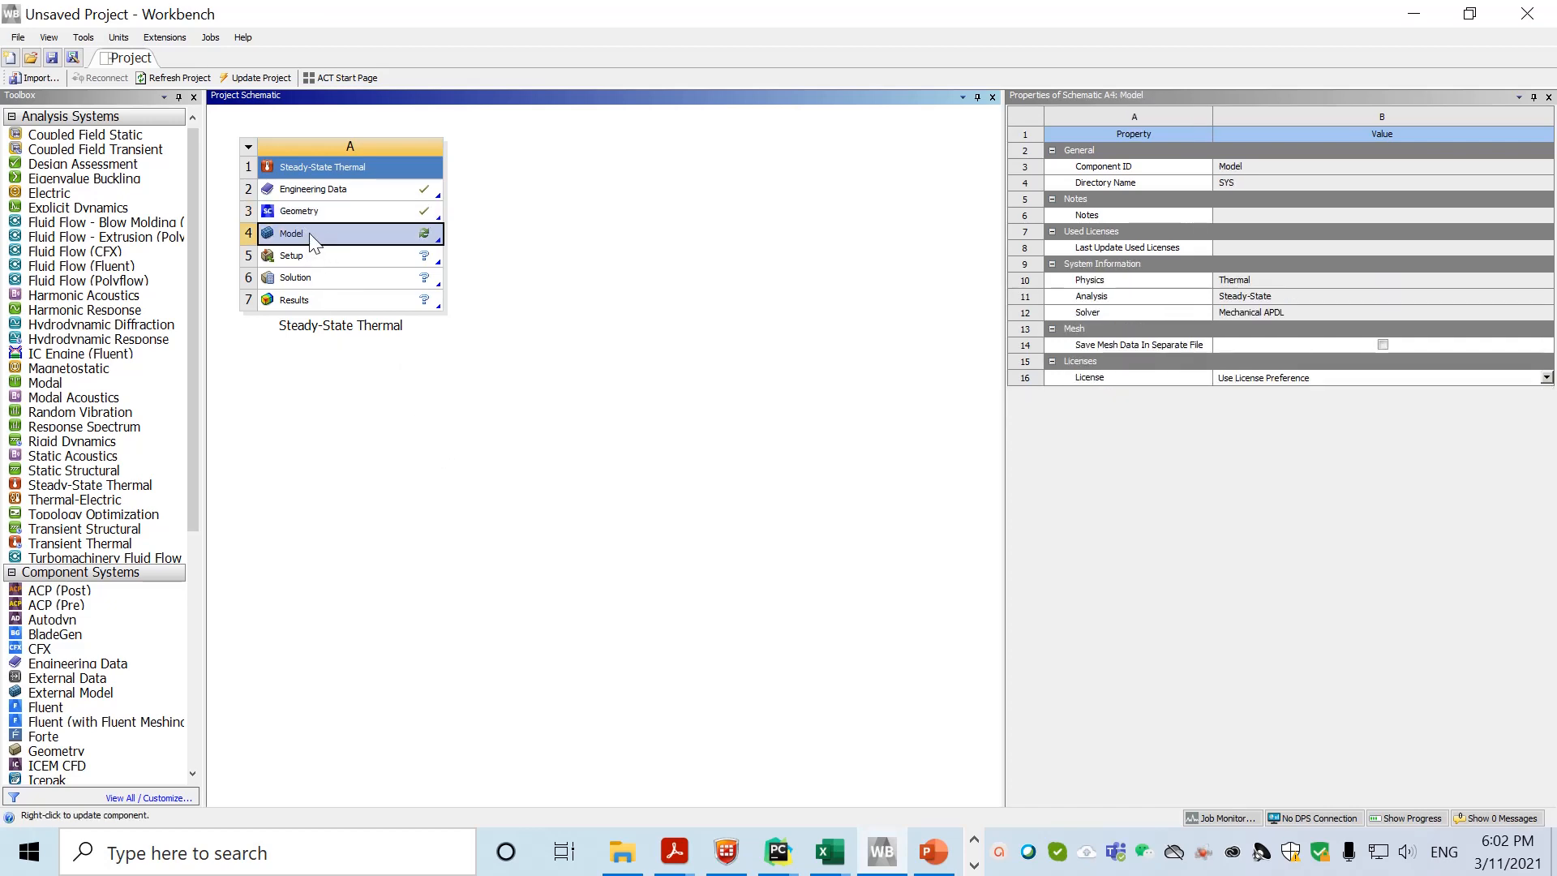
double_click(313, 240)
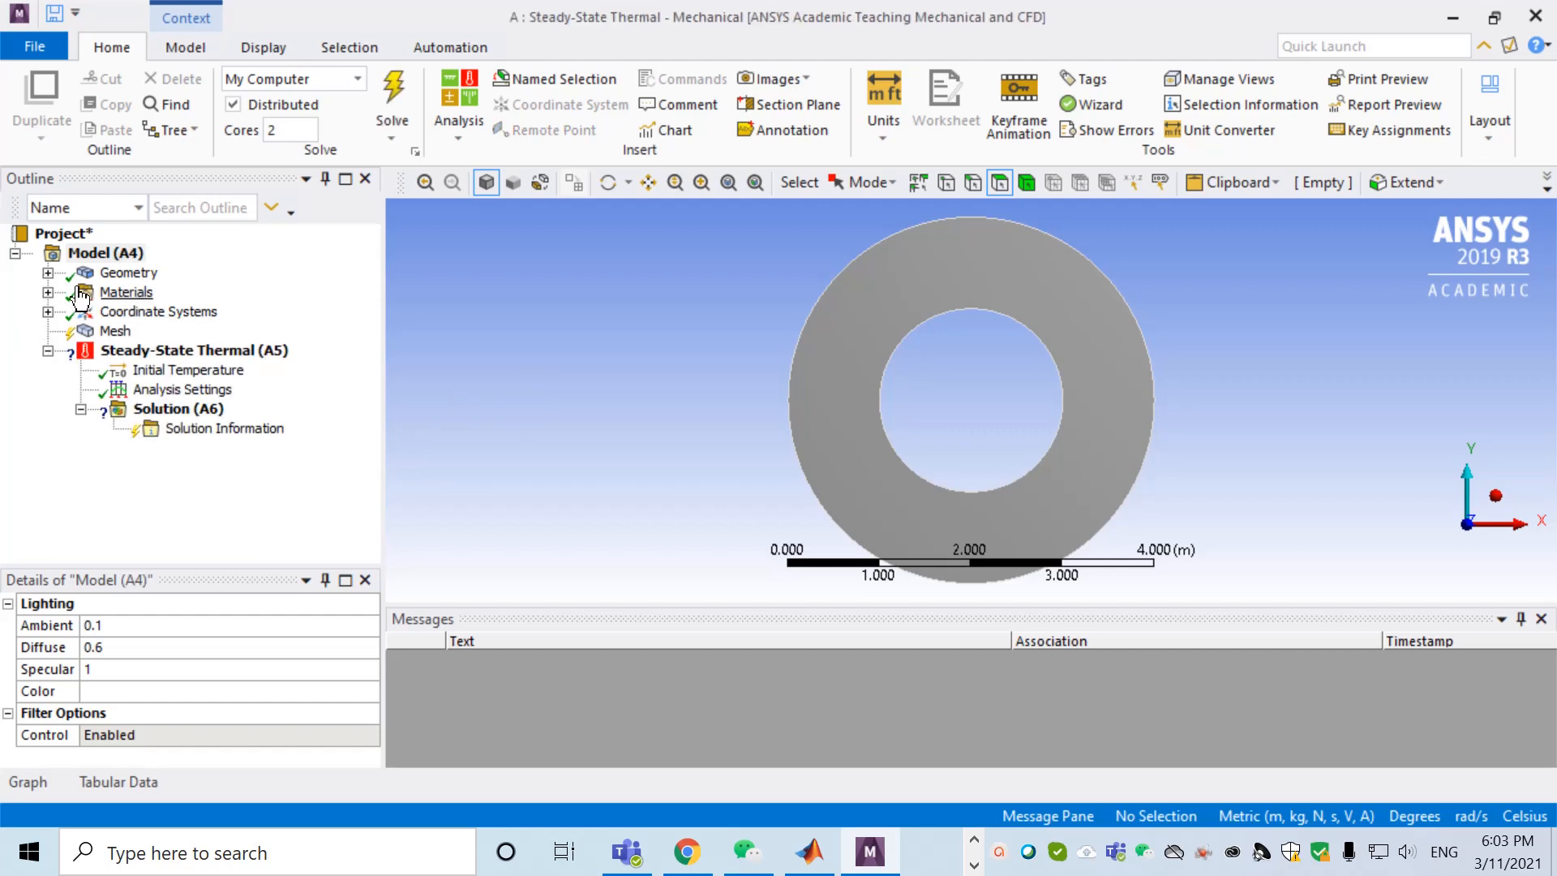
- Examine the material assignment of the ring surface body in the model's geometry
click(48, 272)
click(171, 292)
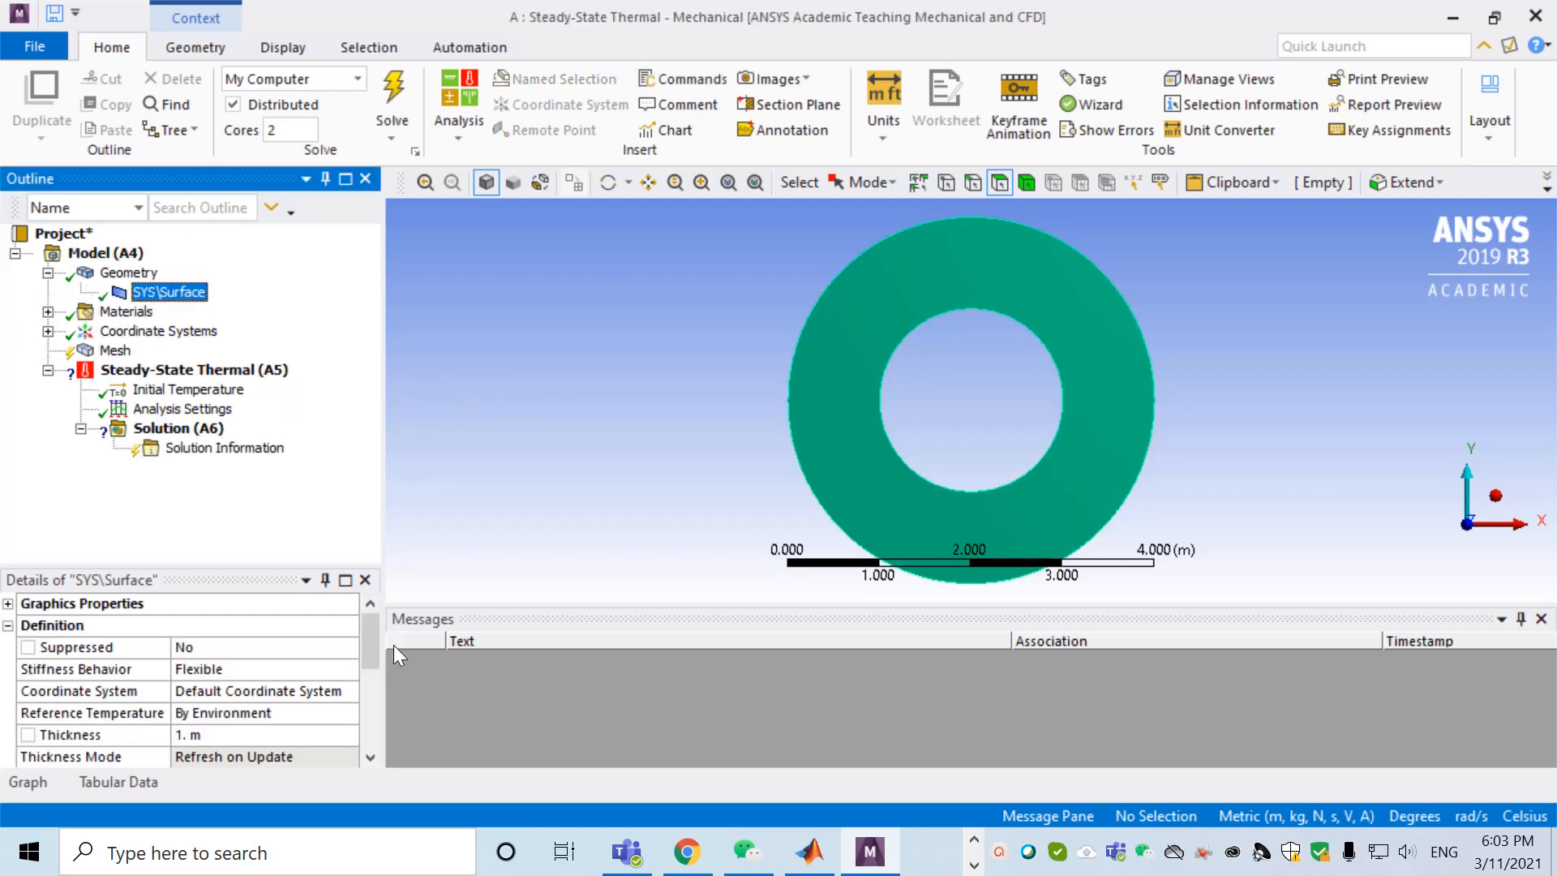
drag(371, 635, 368, 693)
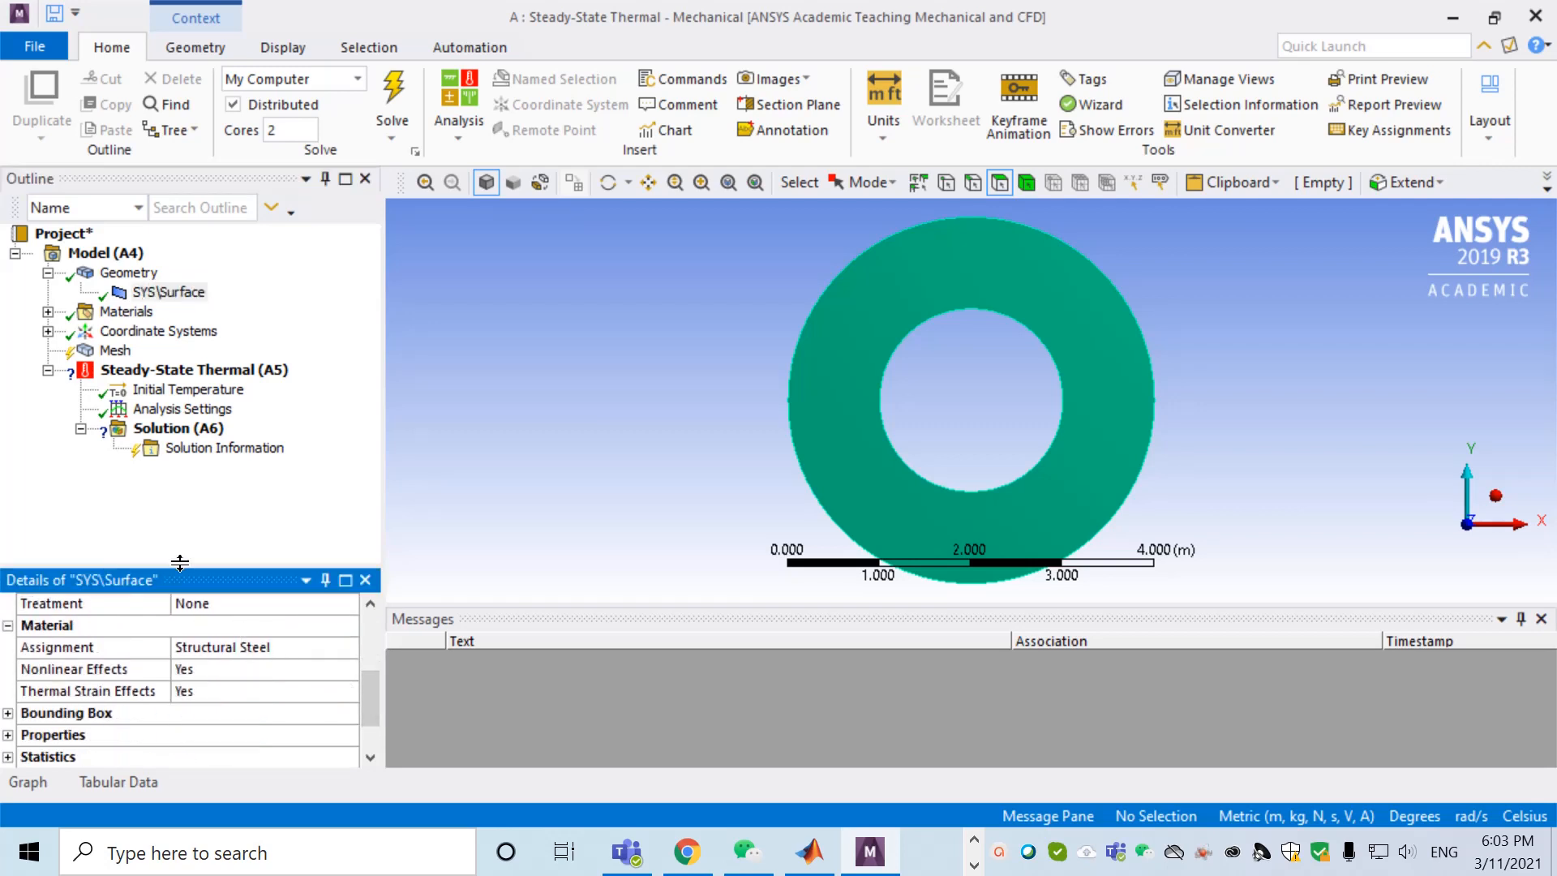
click(40, 491)
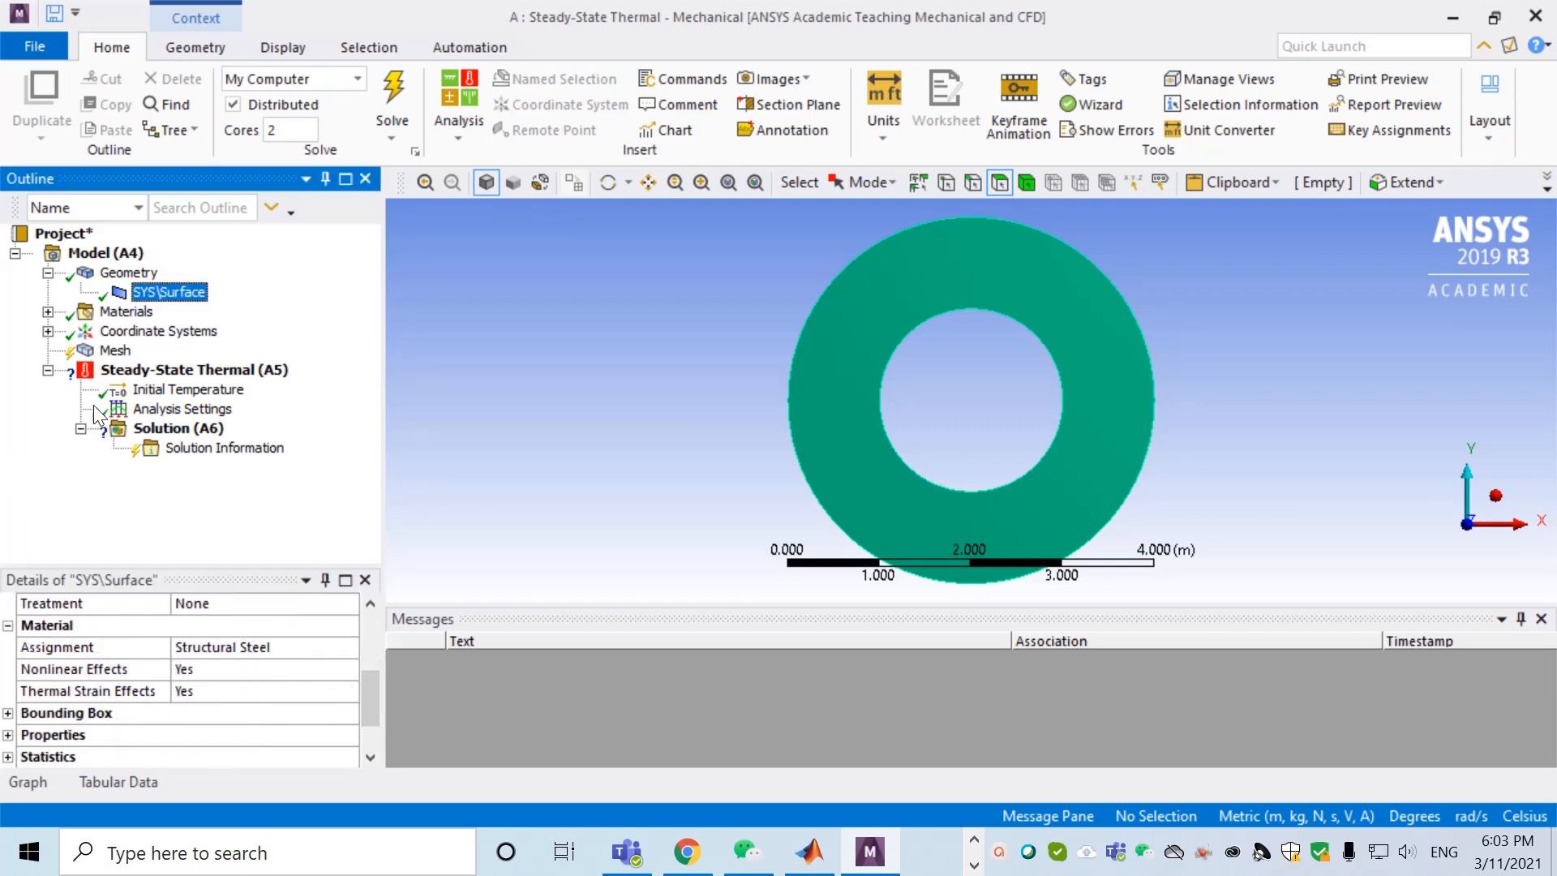
- Add a sizing control to the mesh and scope it to the ring face
click(112, 352)
right_click(121, 356)
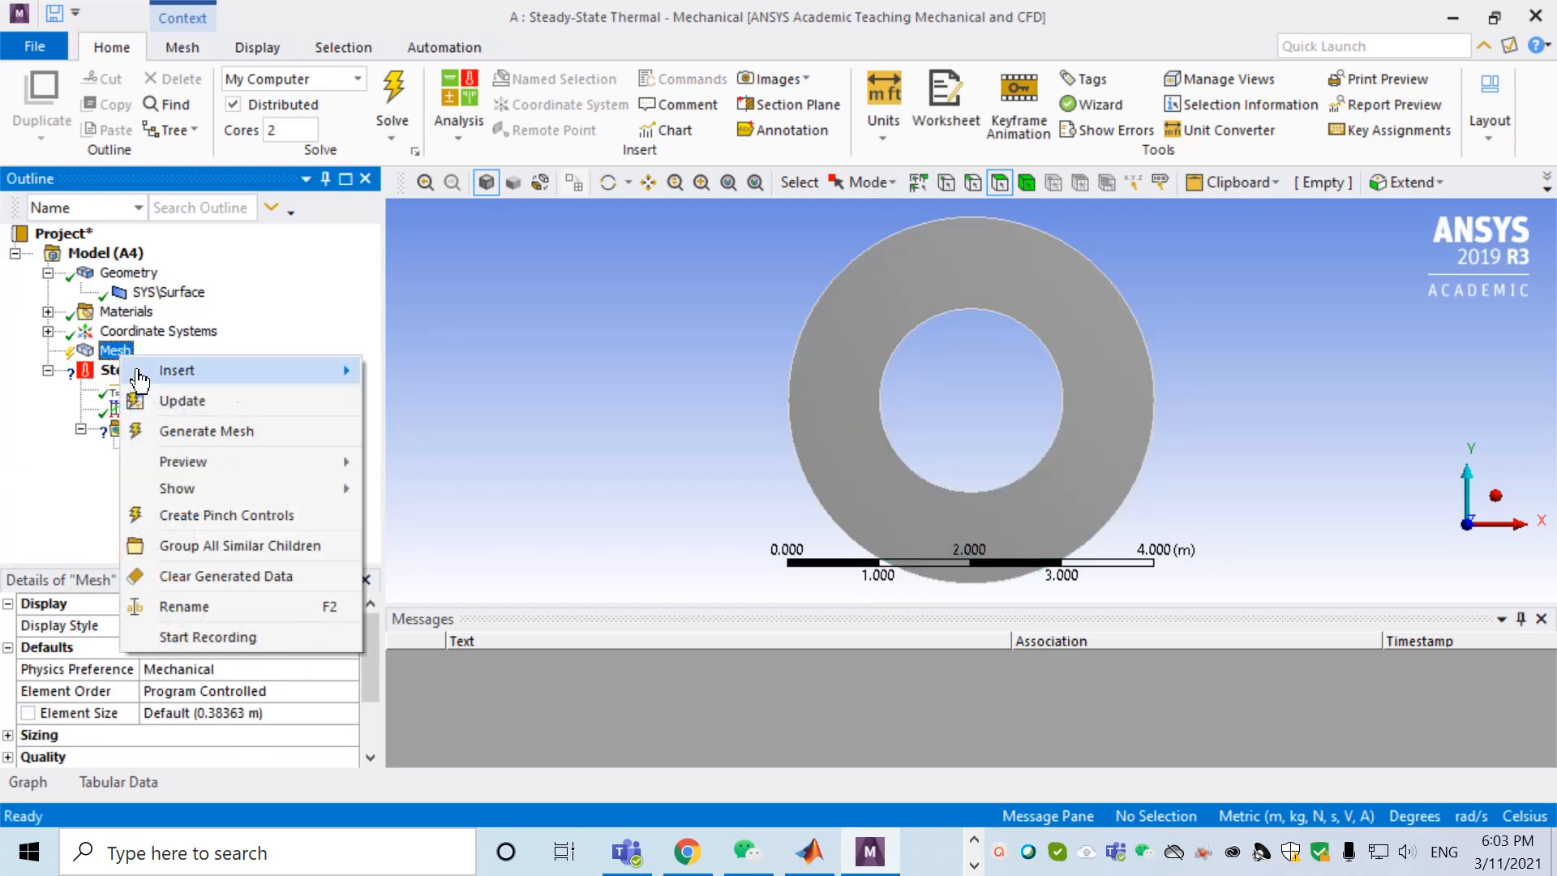
mouse_move(295, 376)
click(427, 383)
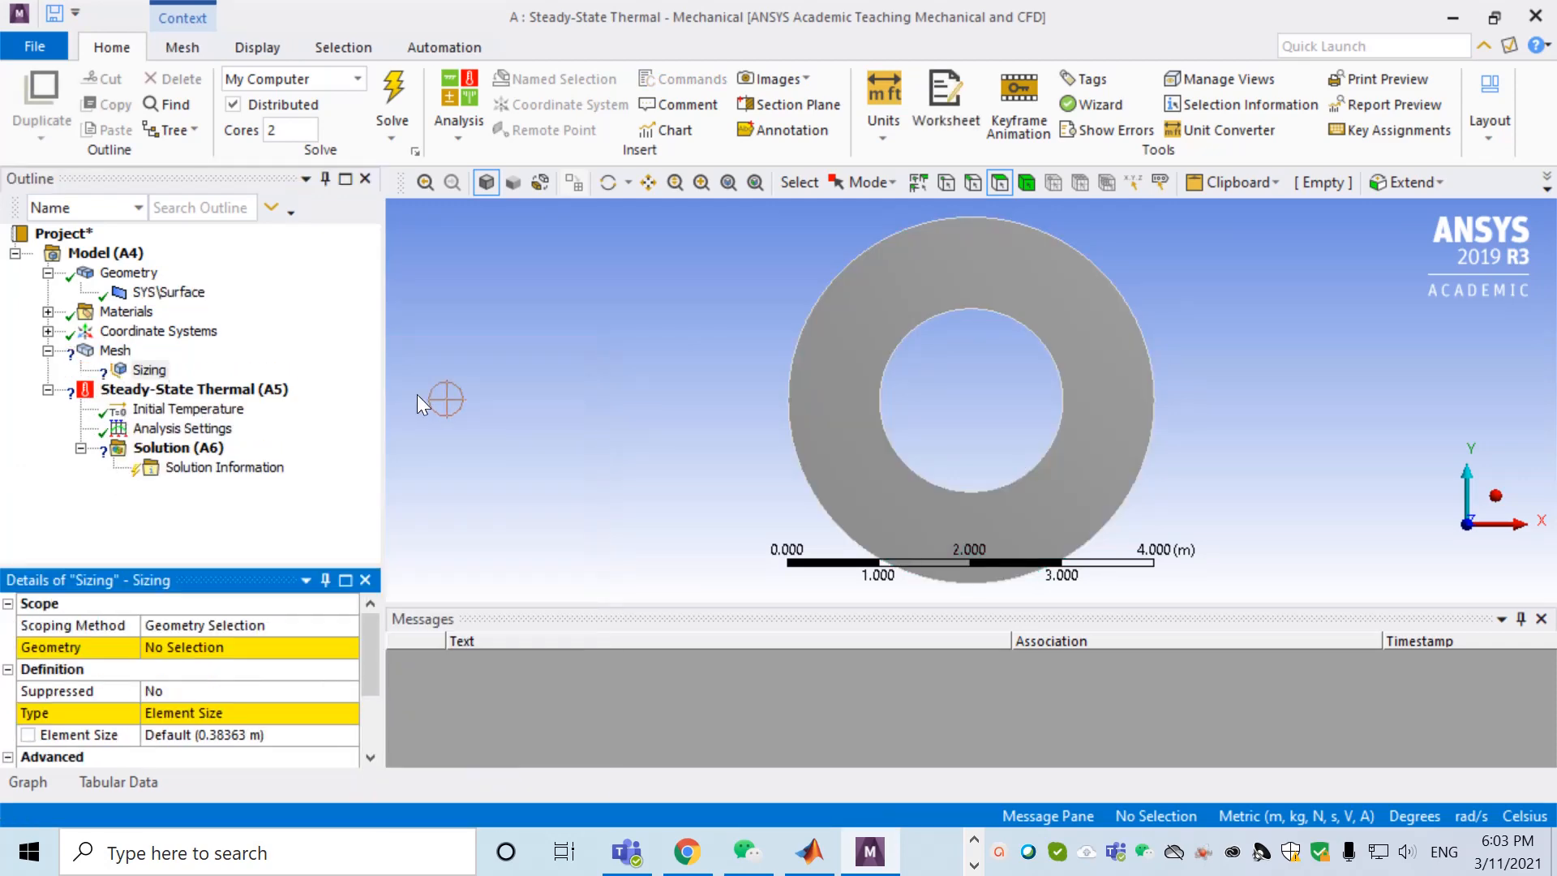
click(154, 372)
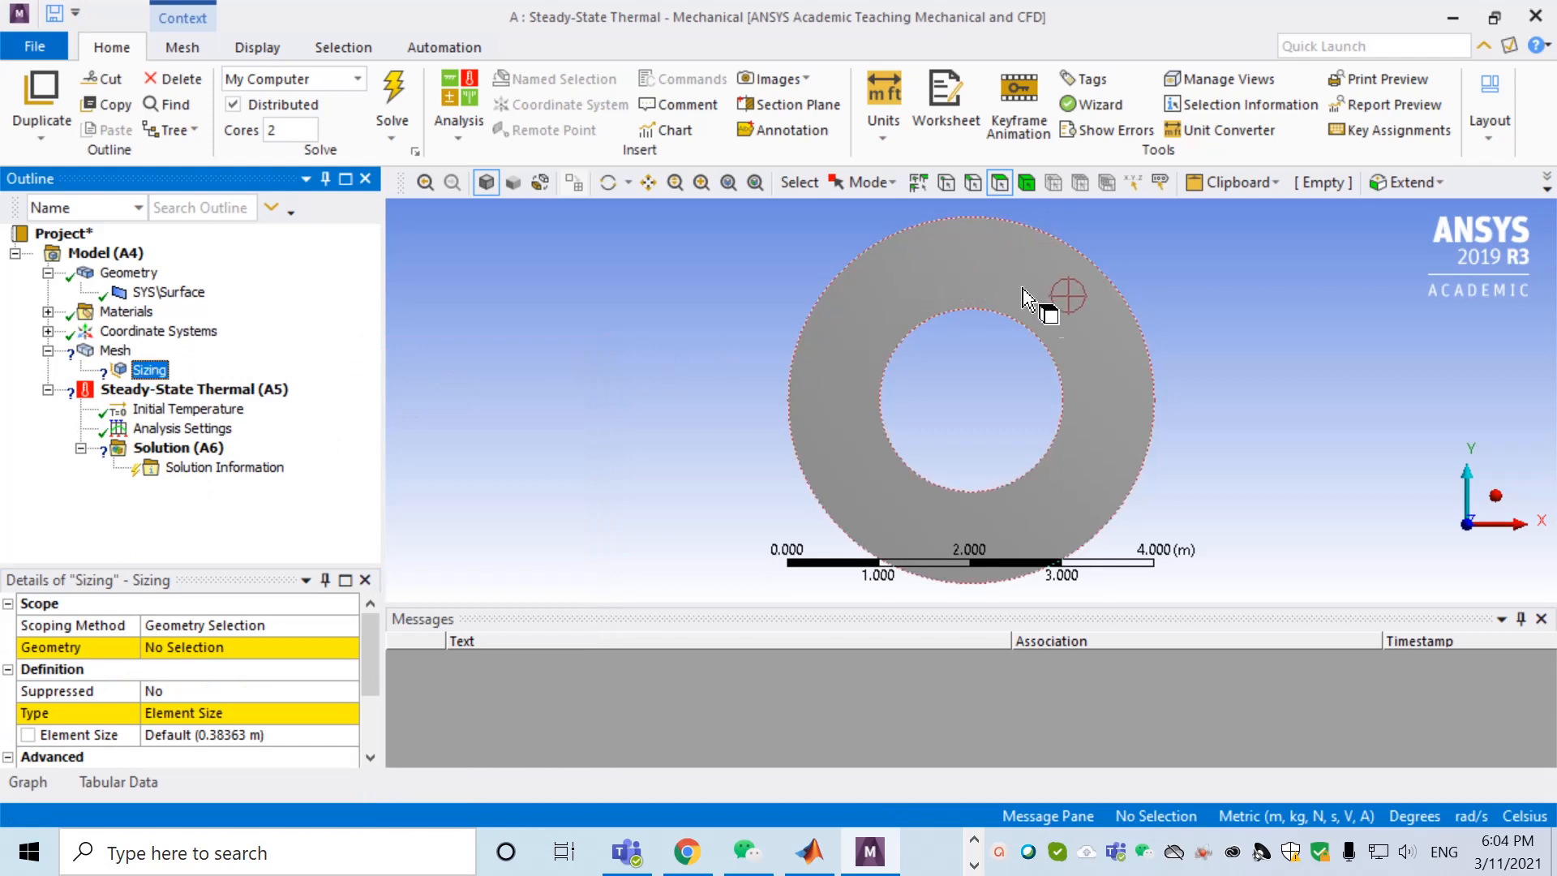
click(1046, 301)
click(175, 644)
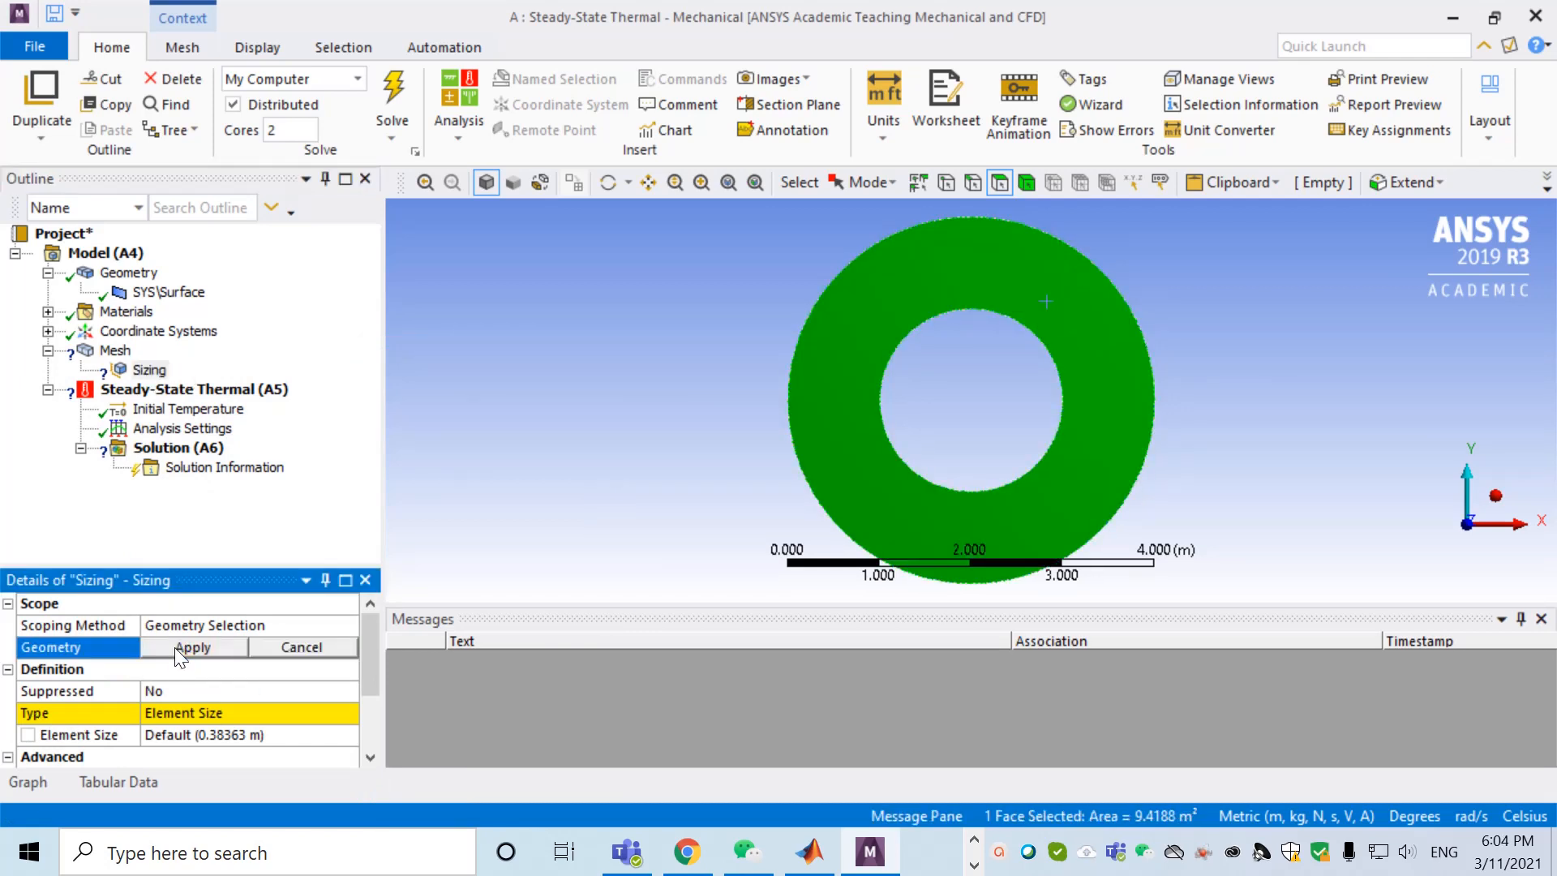
click(175, 647)
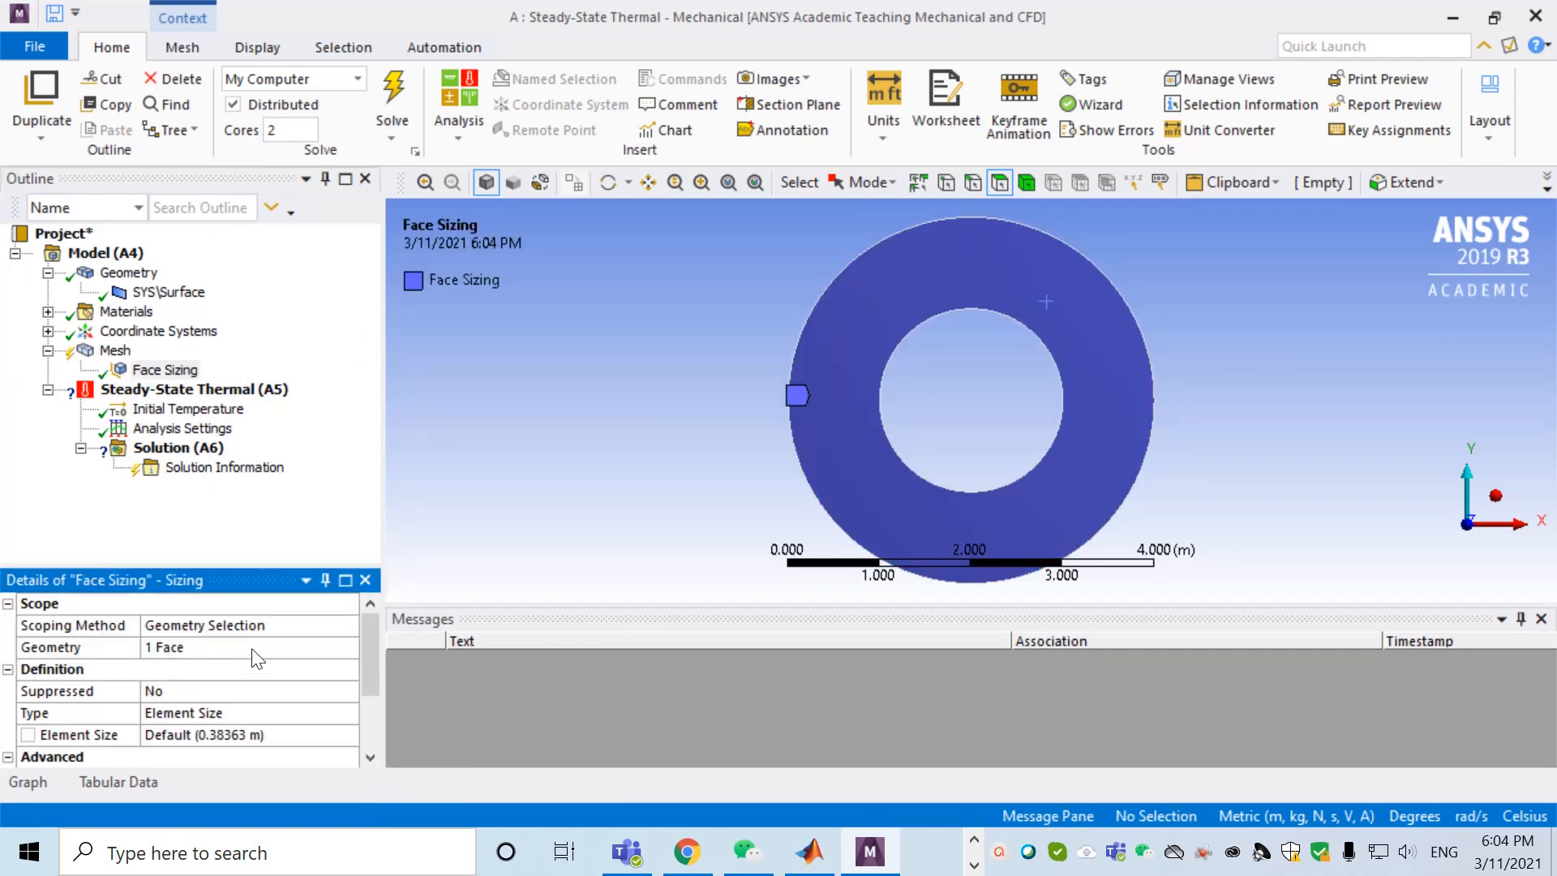
- Set the face sizing's element size to 0.05 m and generate the mesh
click(214, 735)
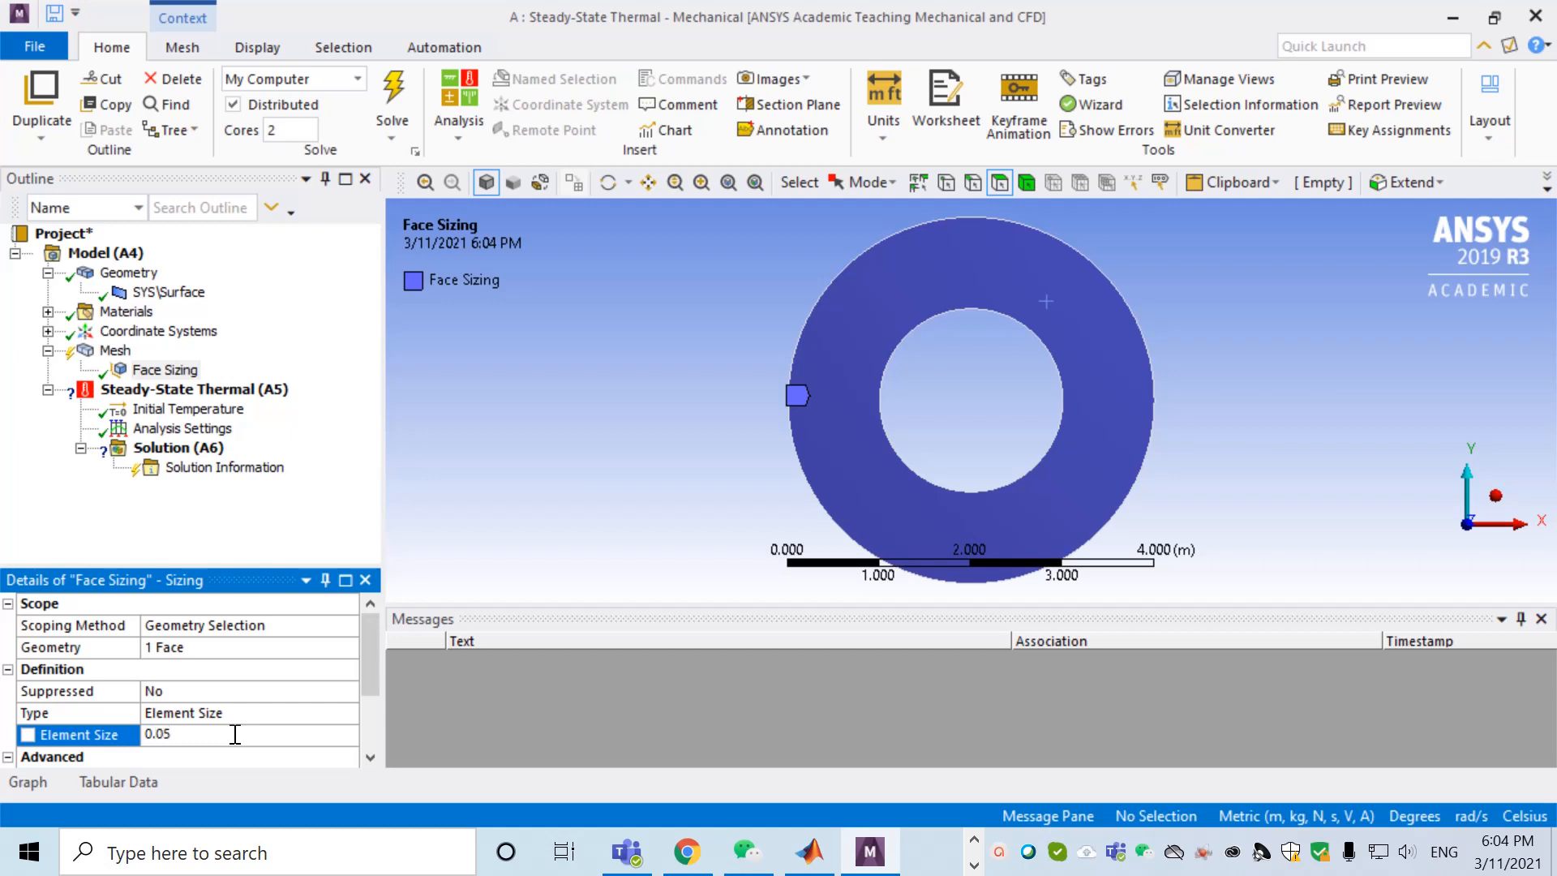
key(Return)
click(120, 353)
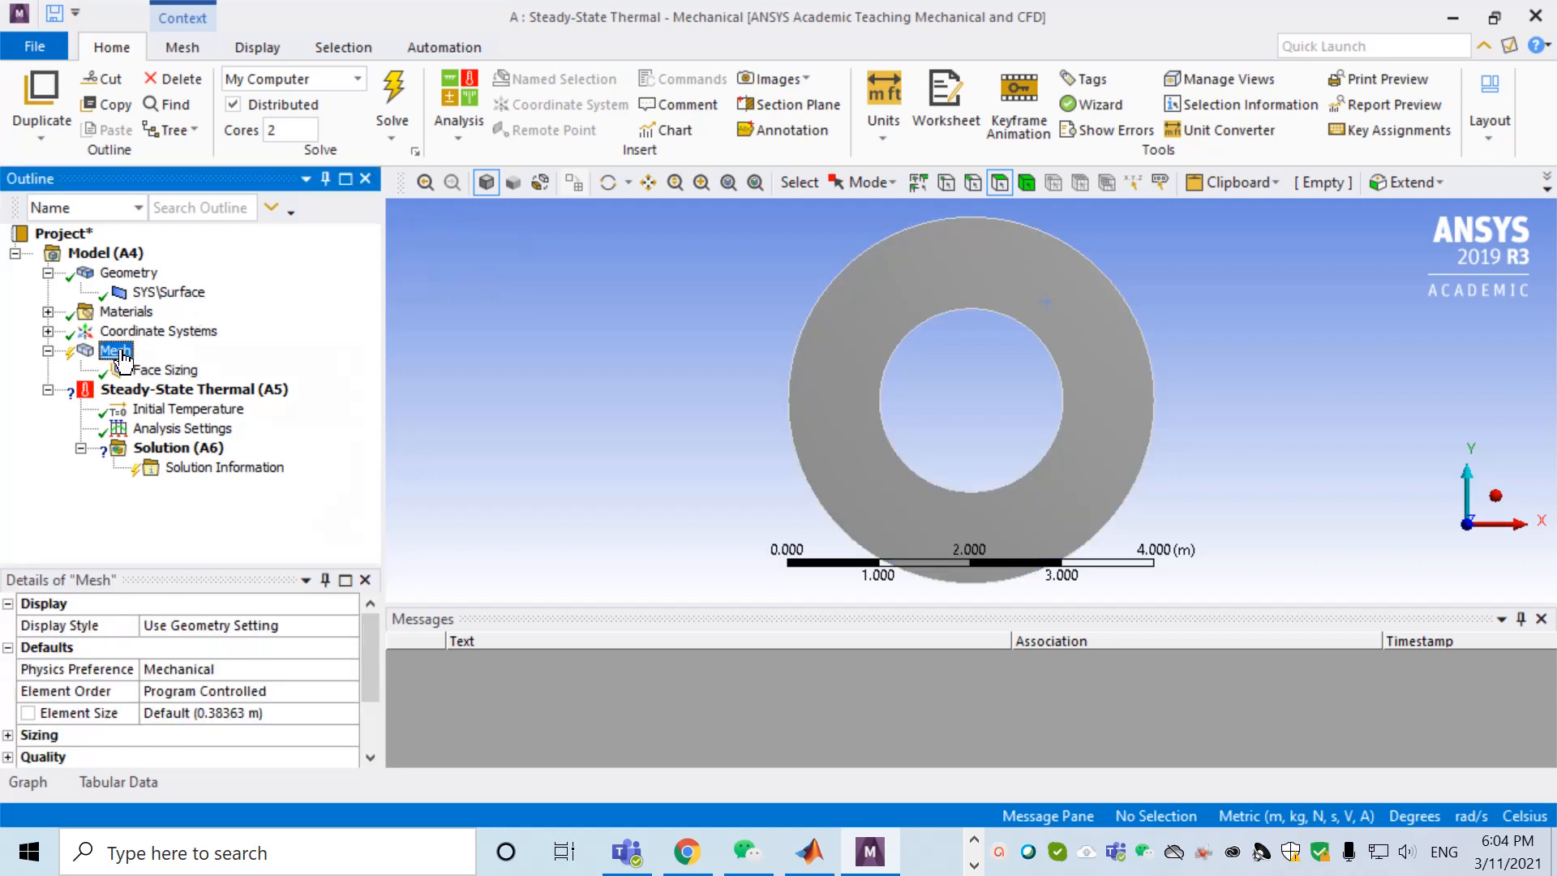
right_click(122, 353)
click(200, 415)
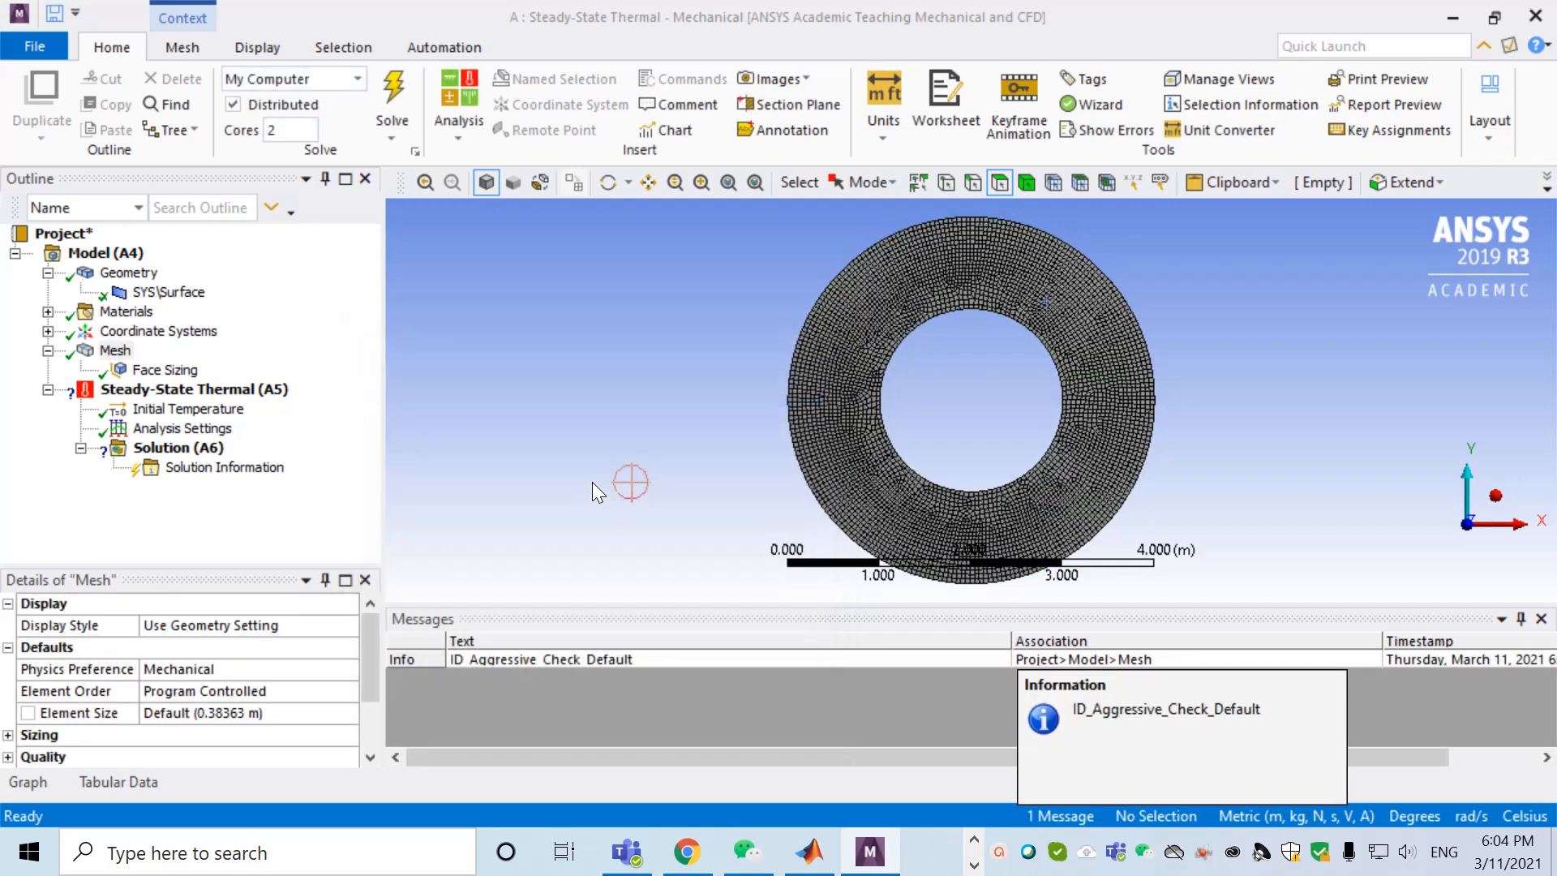
click(370, 703)
drag(369, 703, 368, 659)
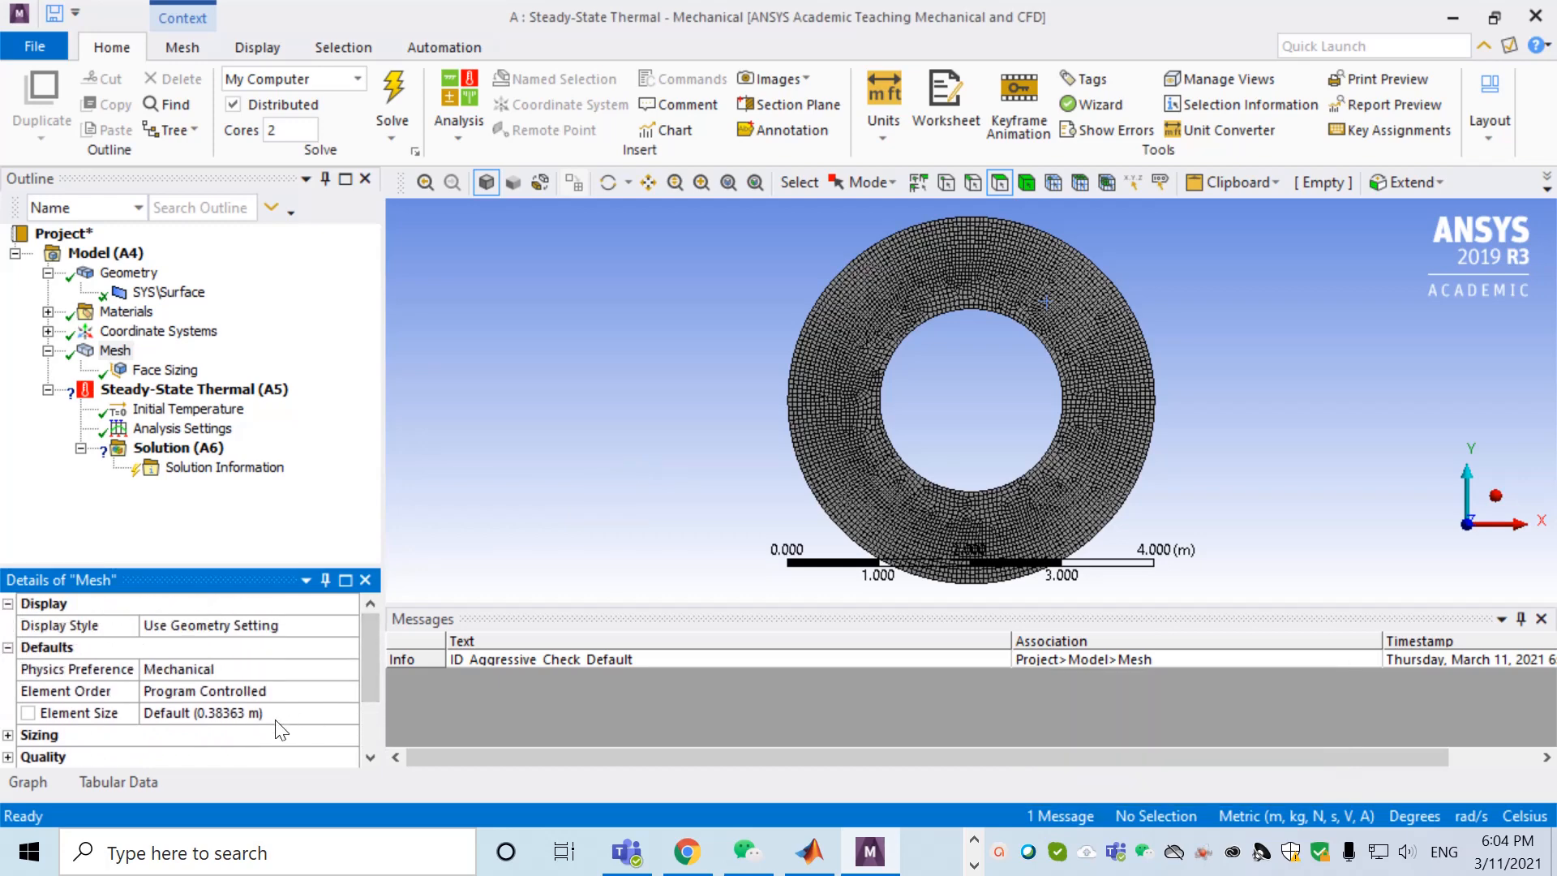
- Set the face sizing's element size to 0.1 m and regenerate the mesh
click(165, 370)
click(223, 735)
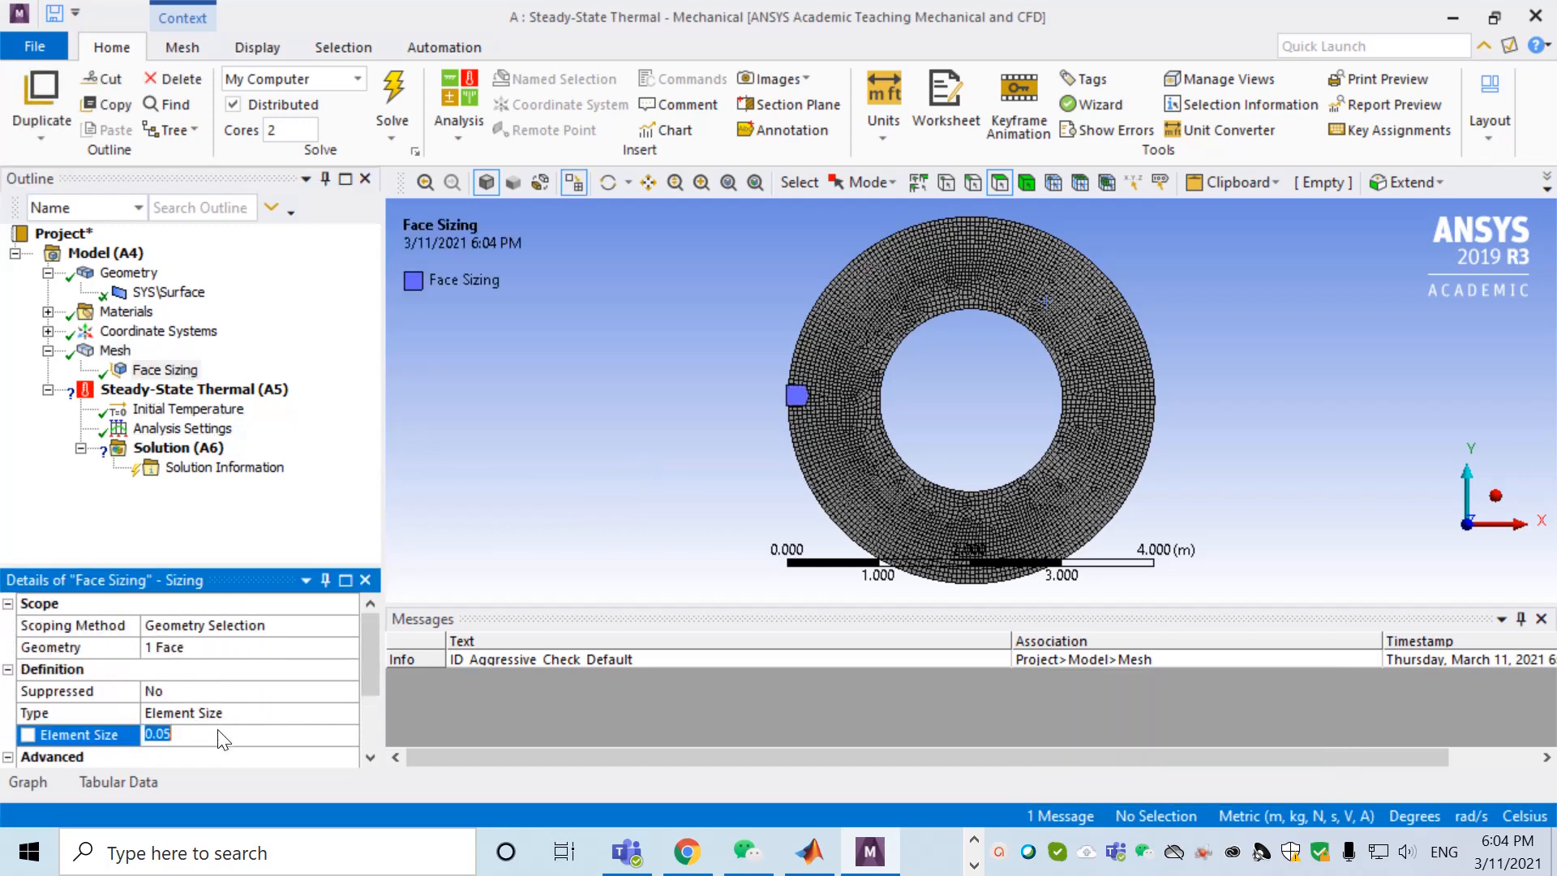
click(213, 736)
key(Return)
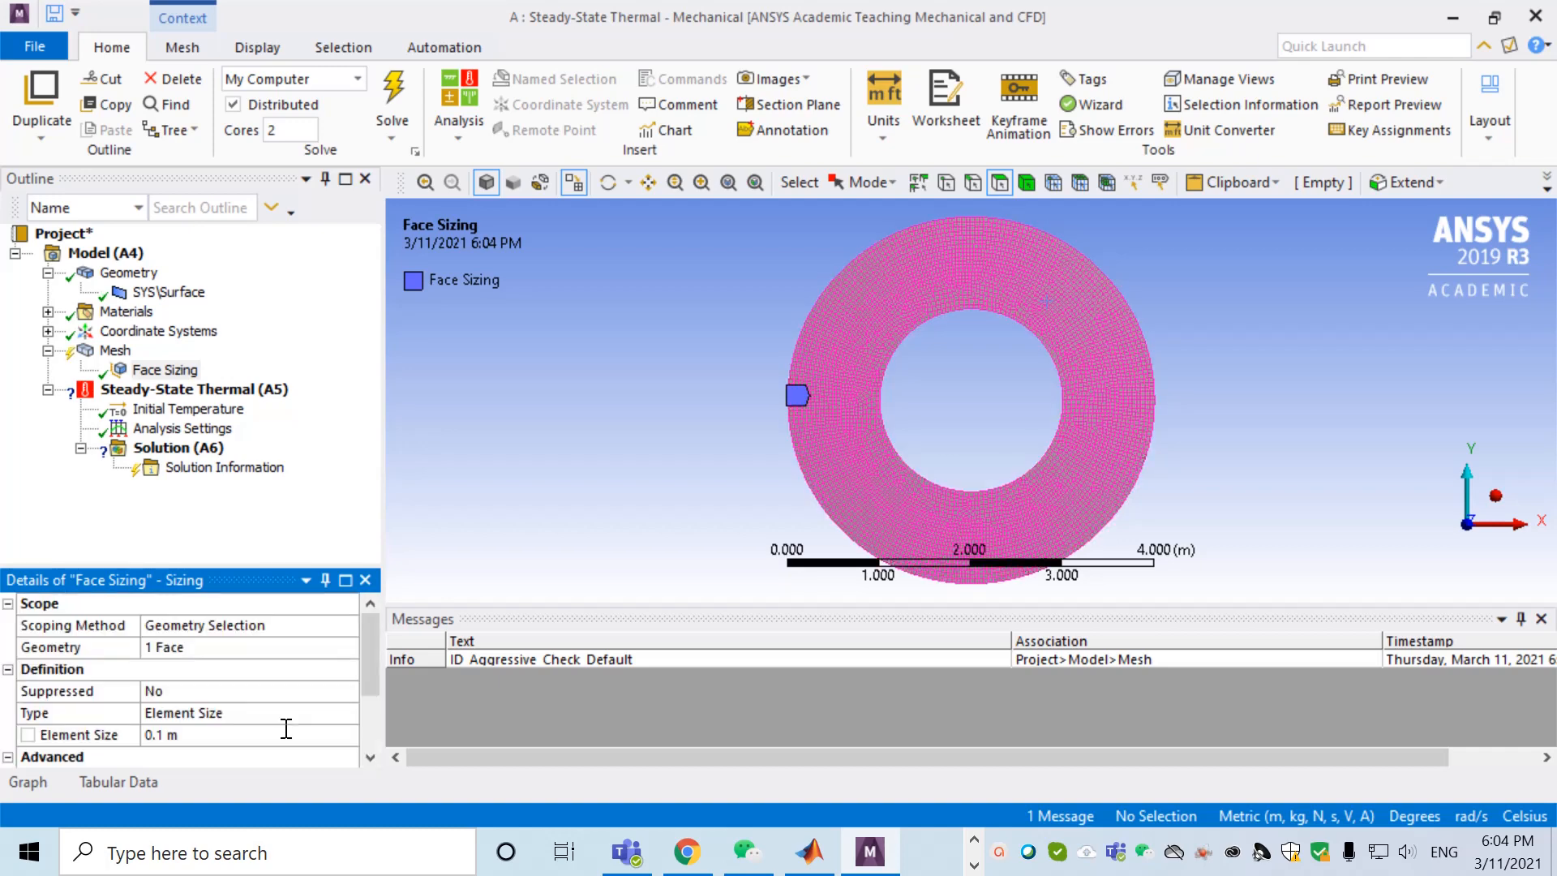
right_click(128, 360)
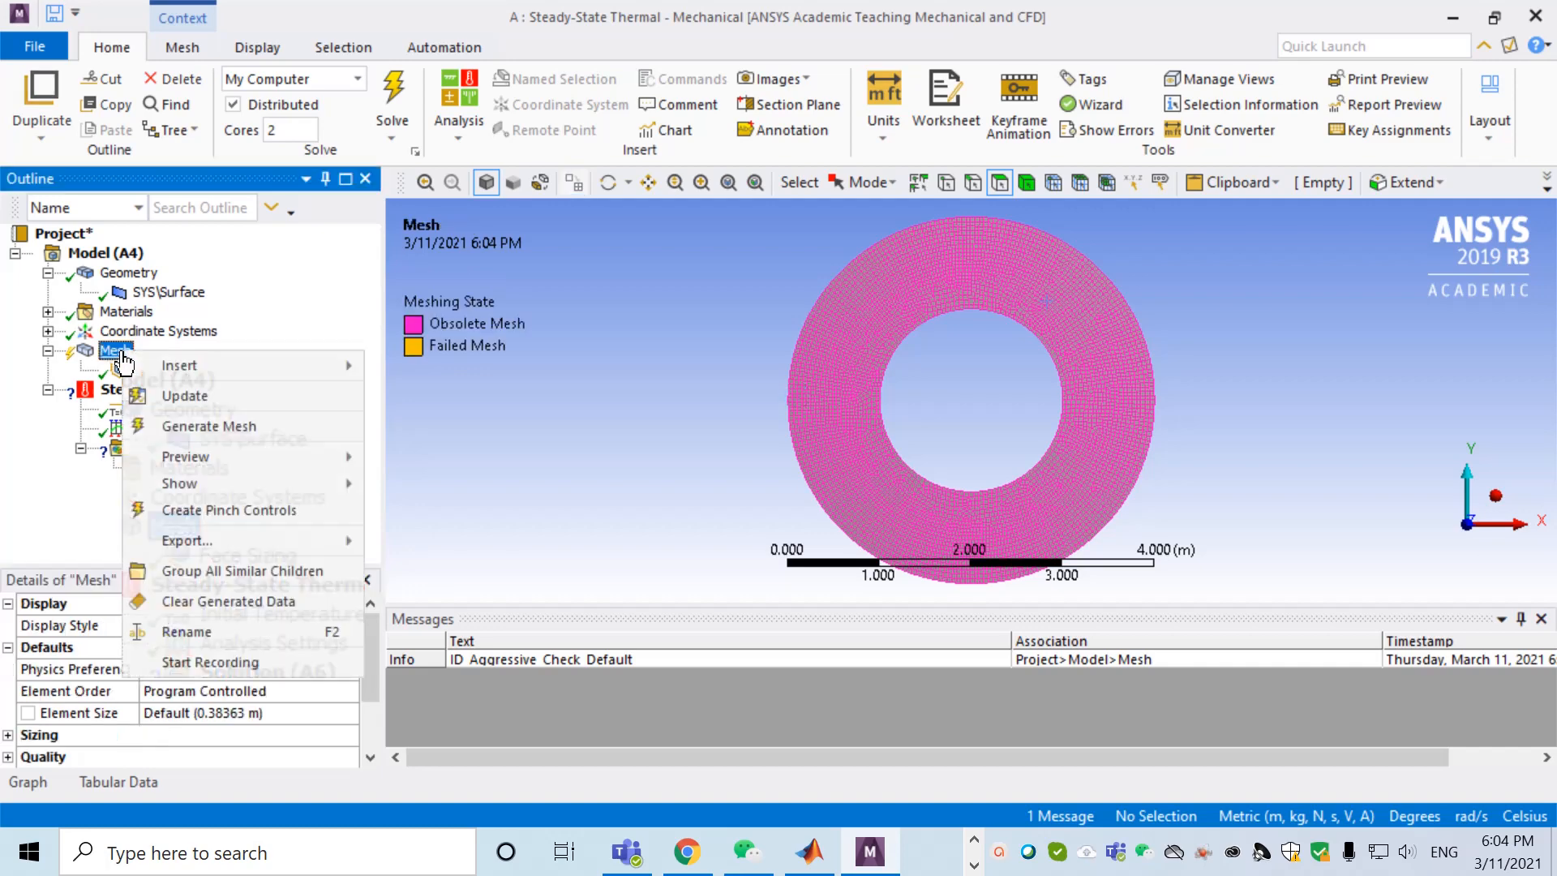
click(193, 427)
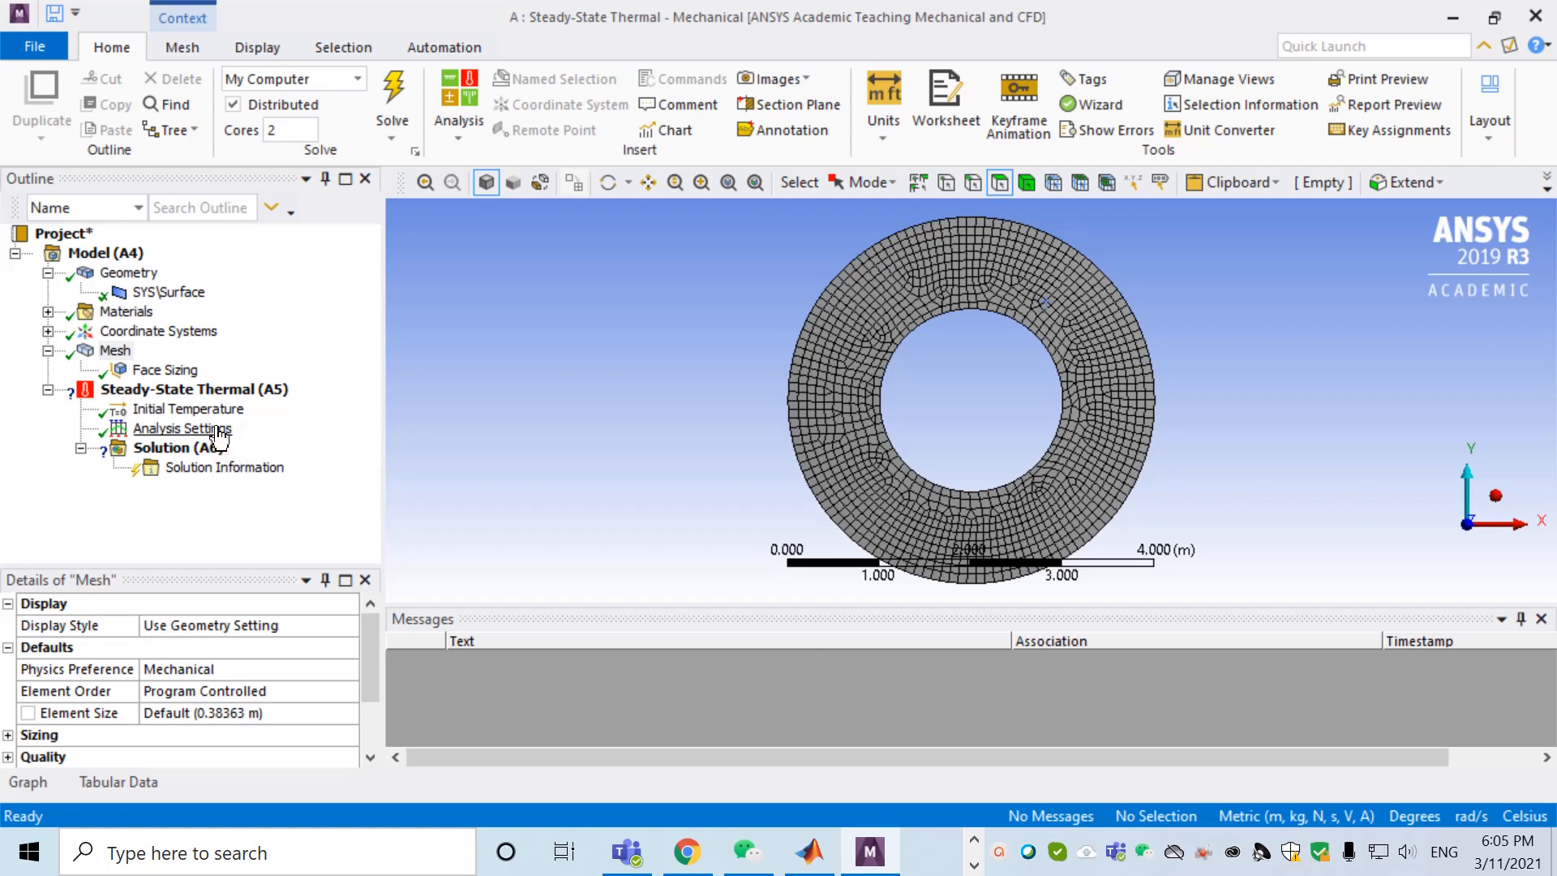
- Apply a temperature boundary condition of 100 °C to the ring's inner circular edge
right_click(197, 393)
mouse_move(257, 410)
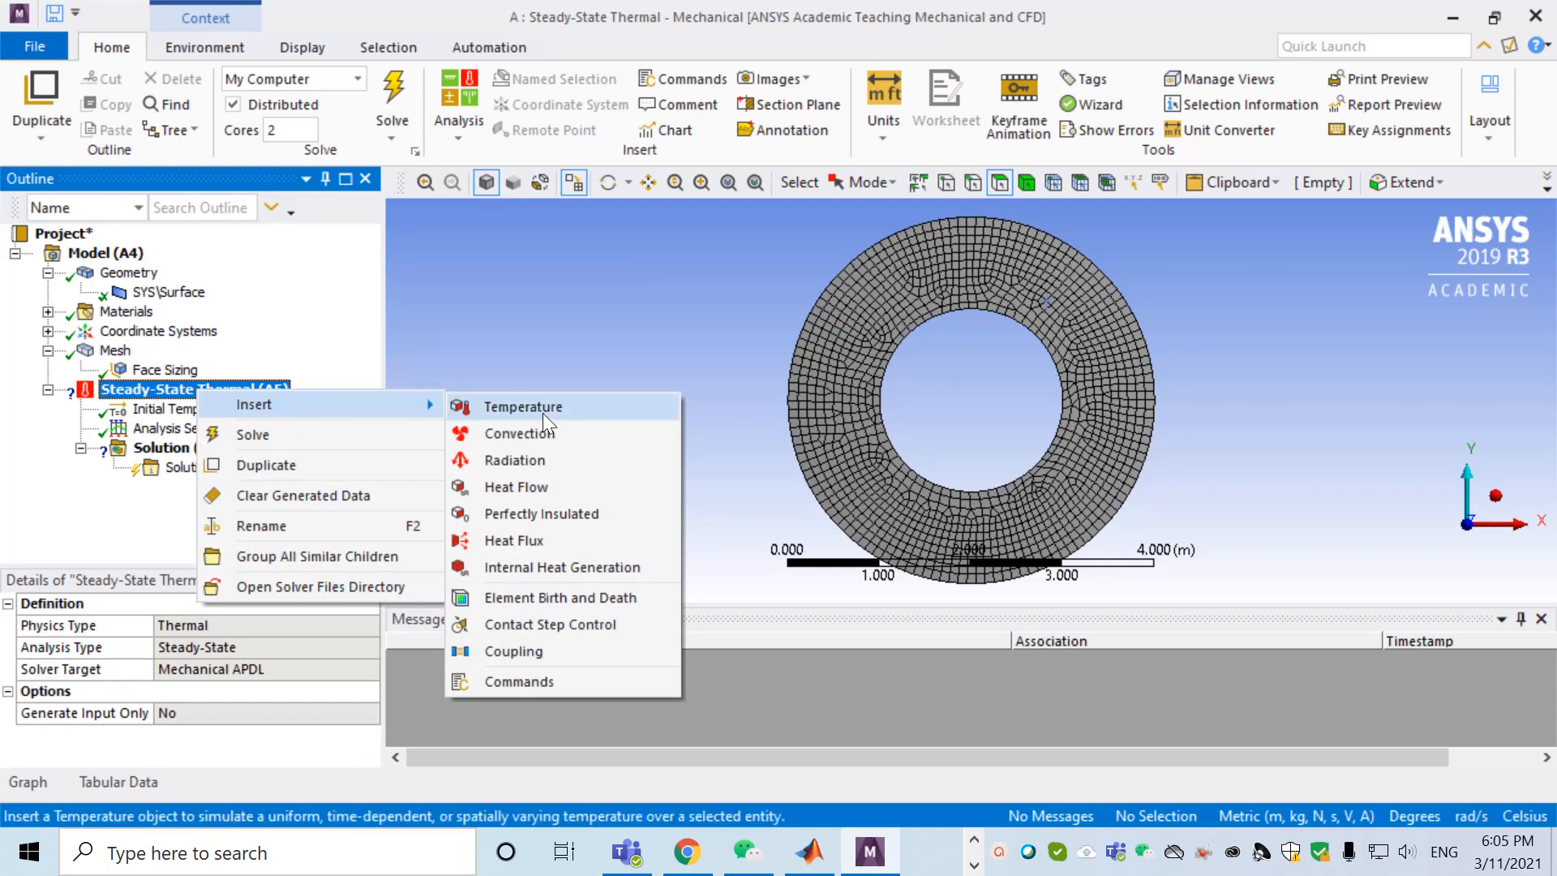
click(562, 403)
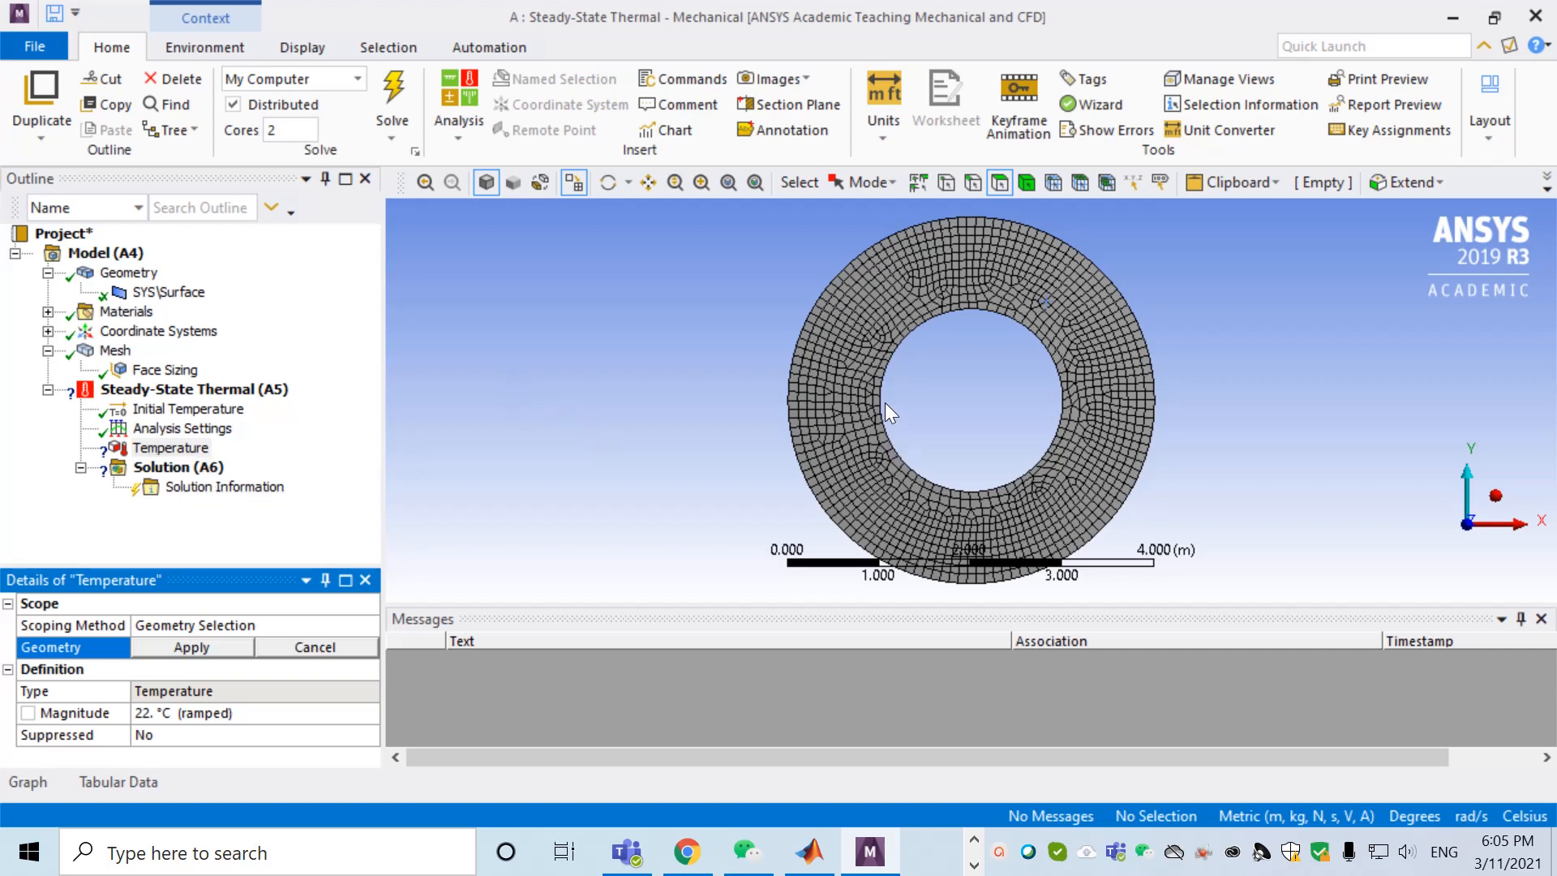
click(972, 181)
click(886, 367)
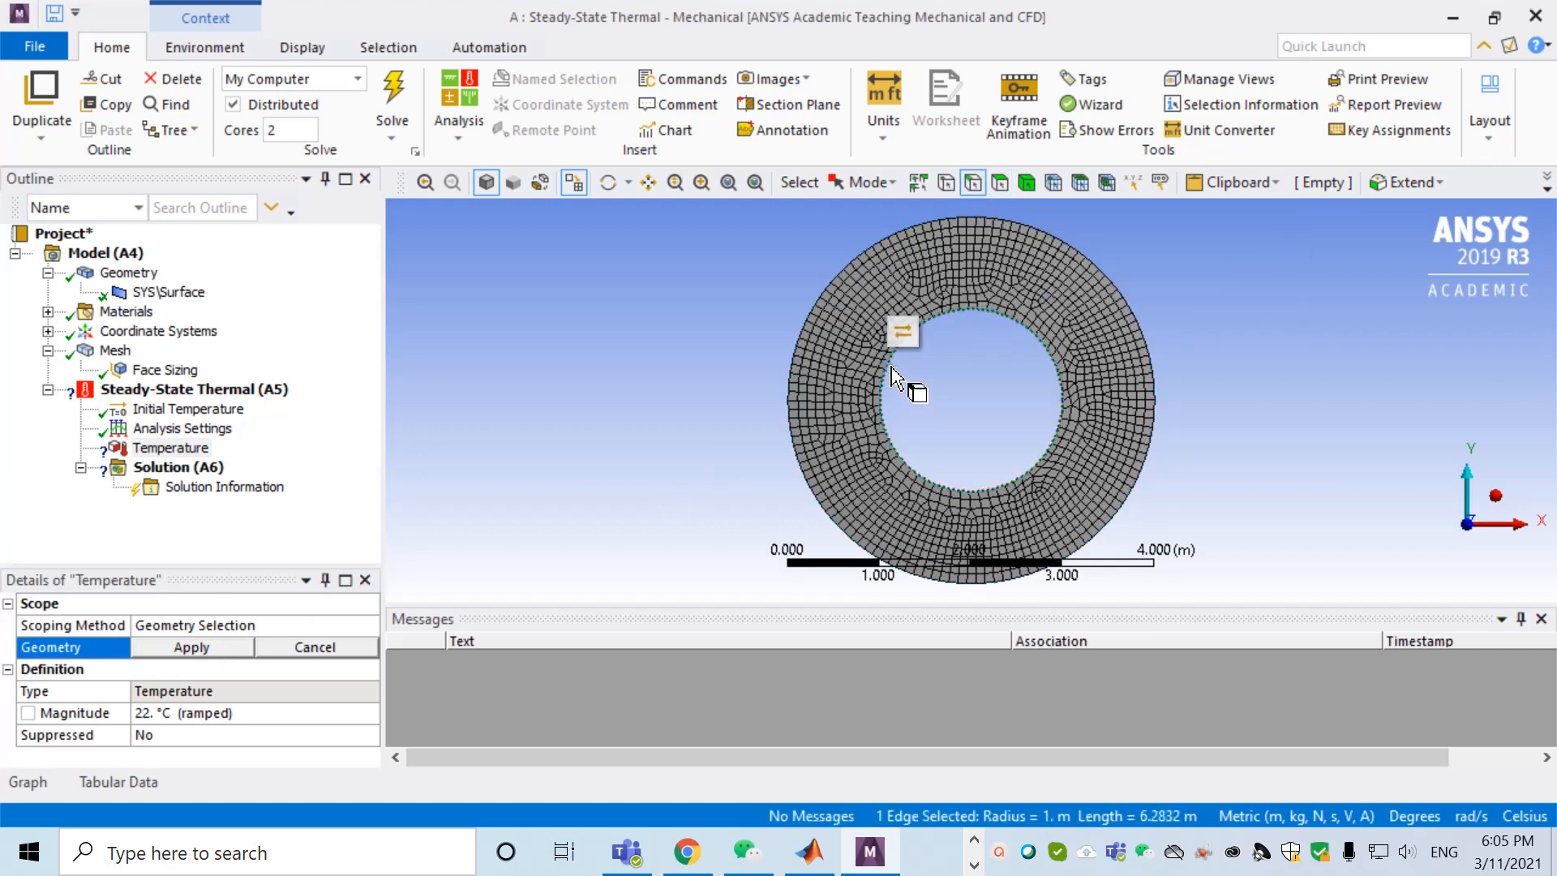
click(192, 647)
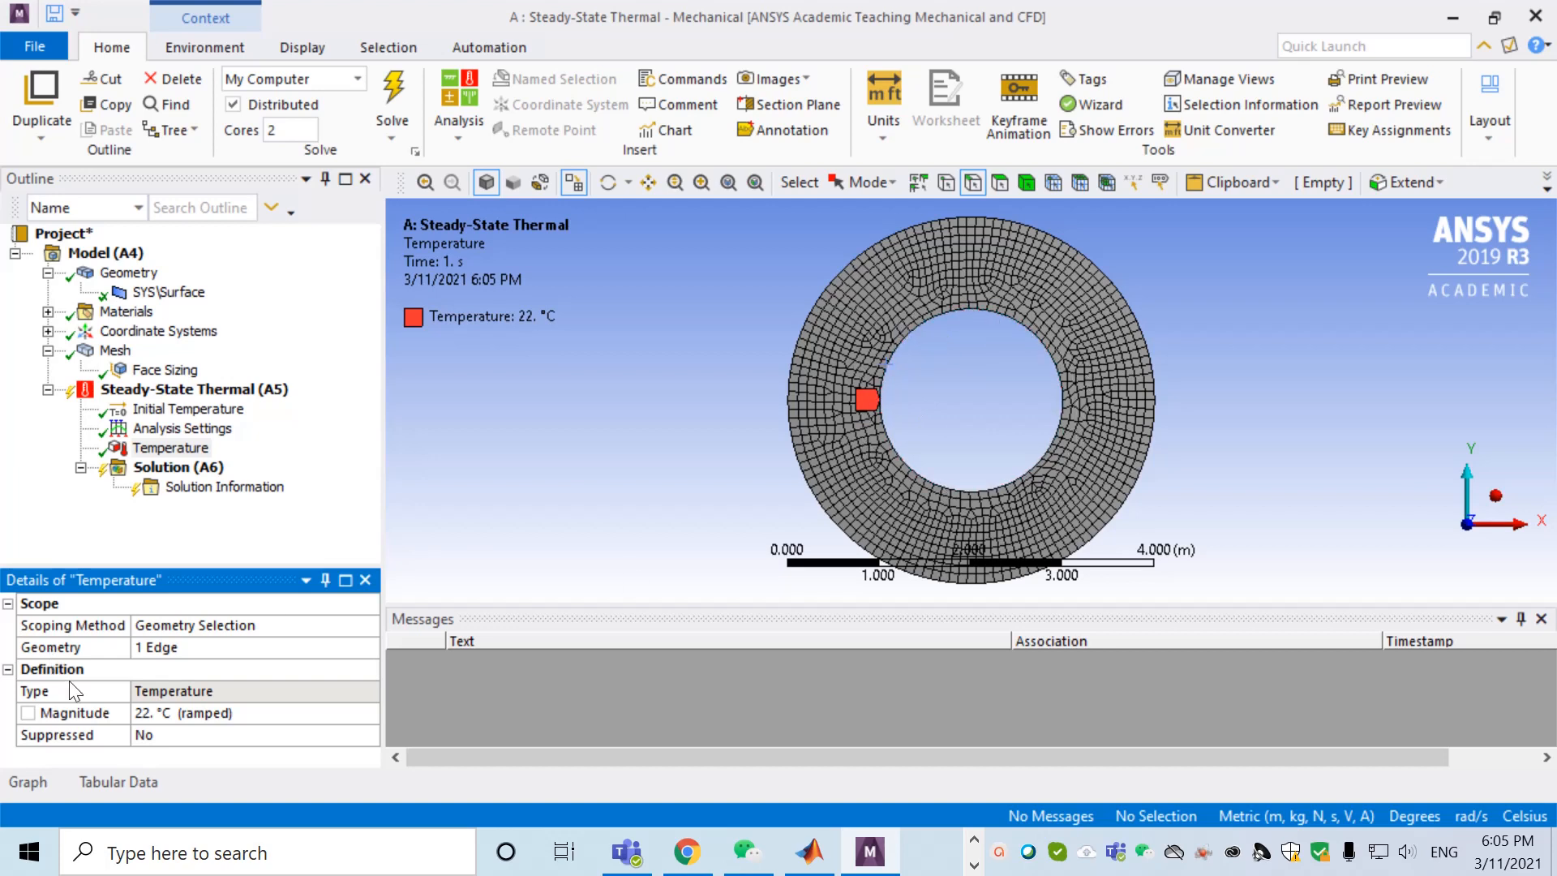
click(169, 721)
text(100)
key(Return)
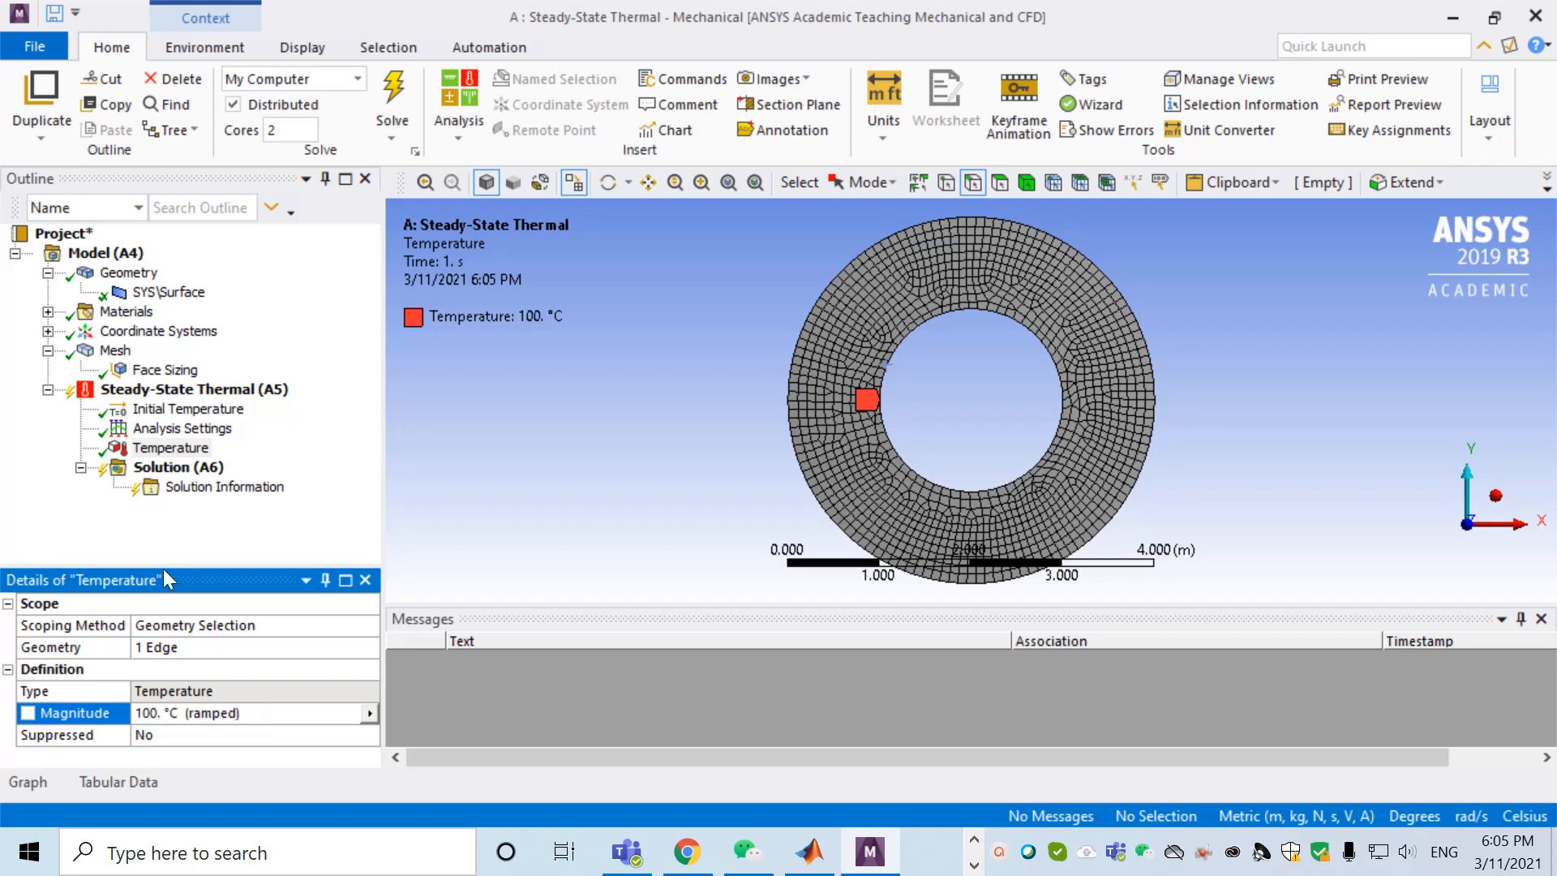
- Apply a heat flux of 200 W/m² to the ring's outer circular edge
right_click(201, 391)
mouse_move(339, 397)
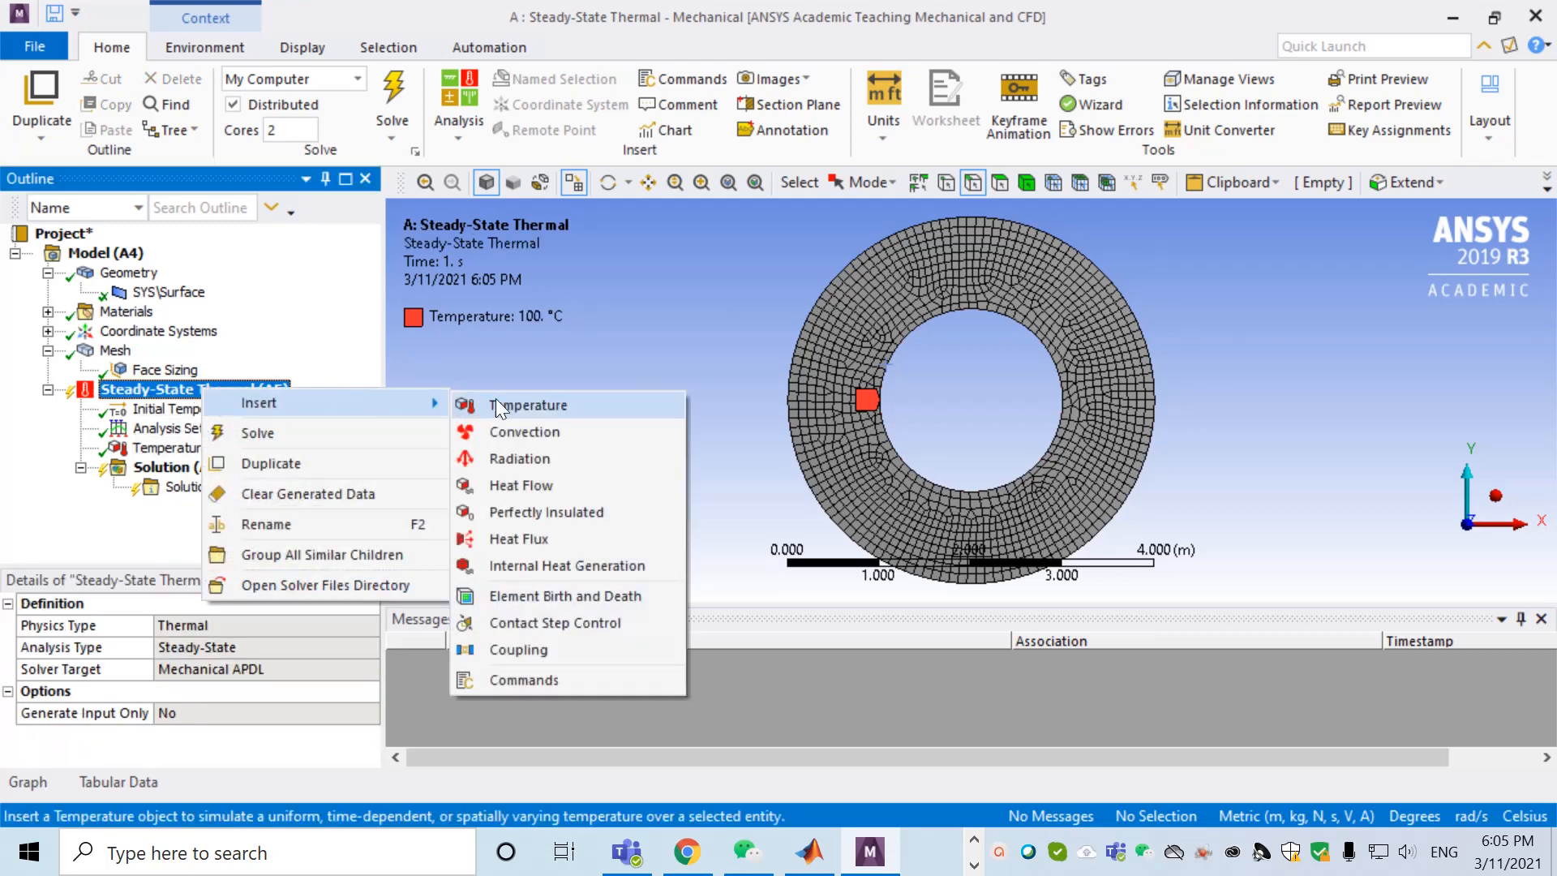
click(529, 540)
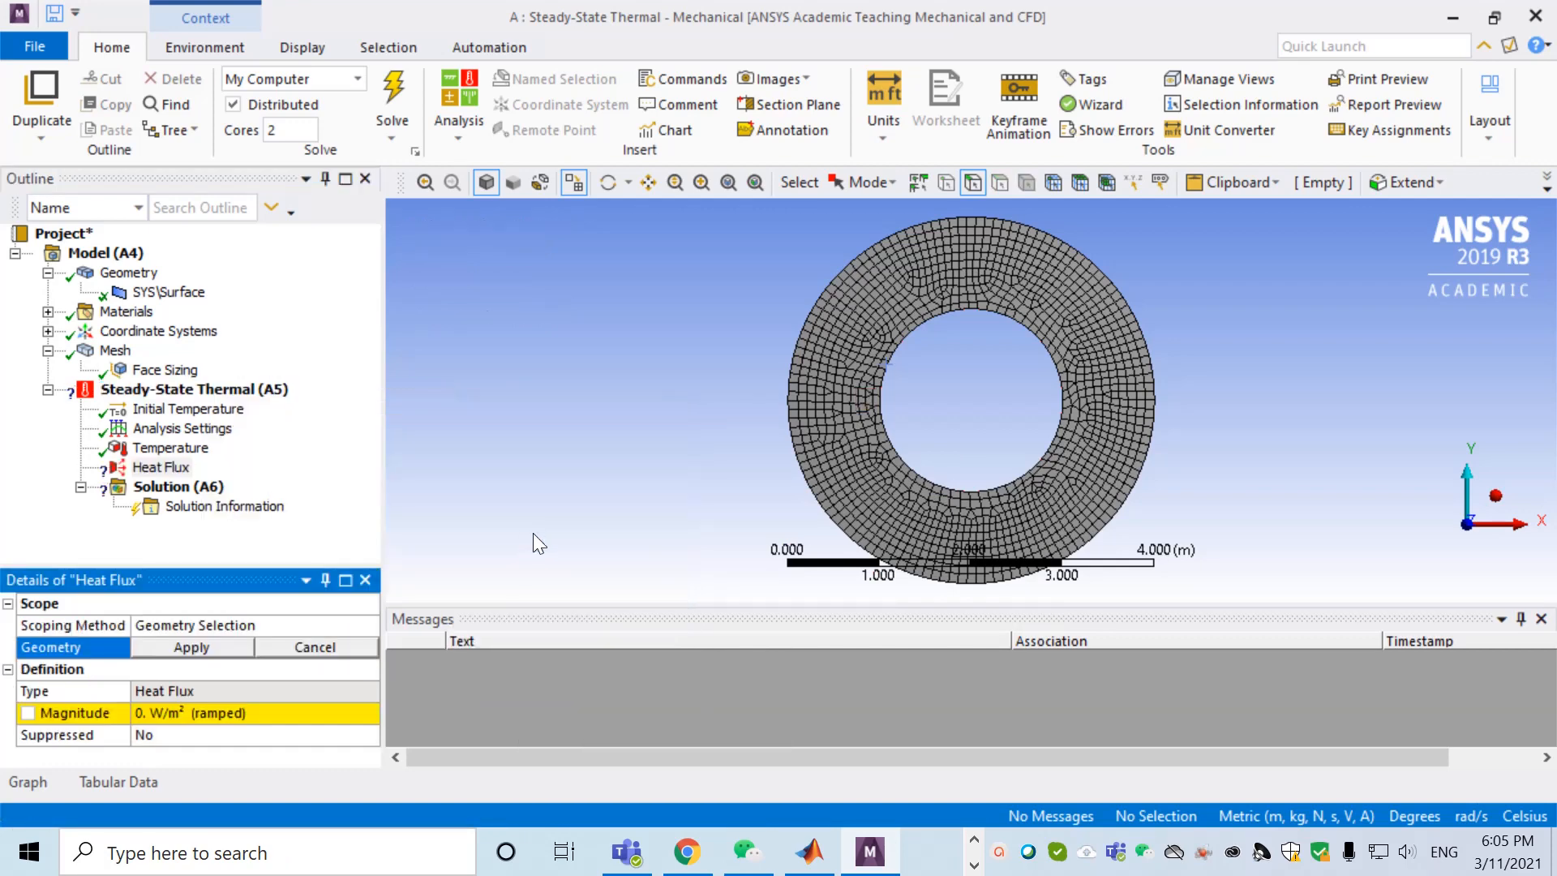
click(170, 716)
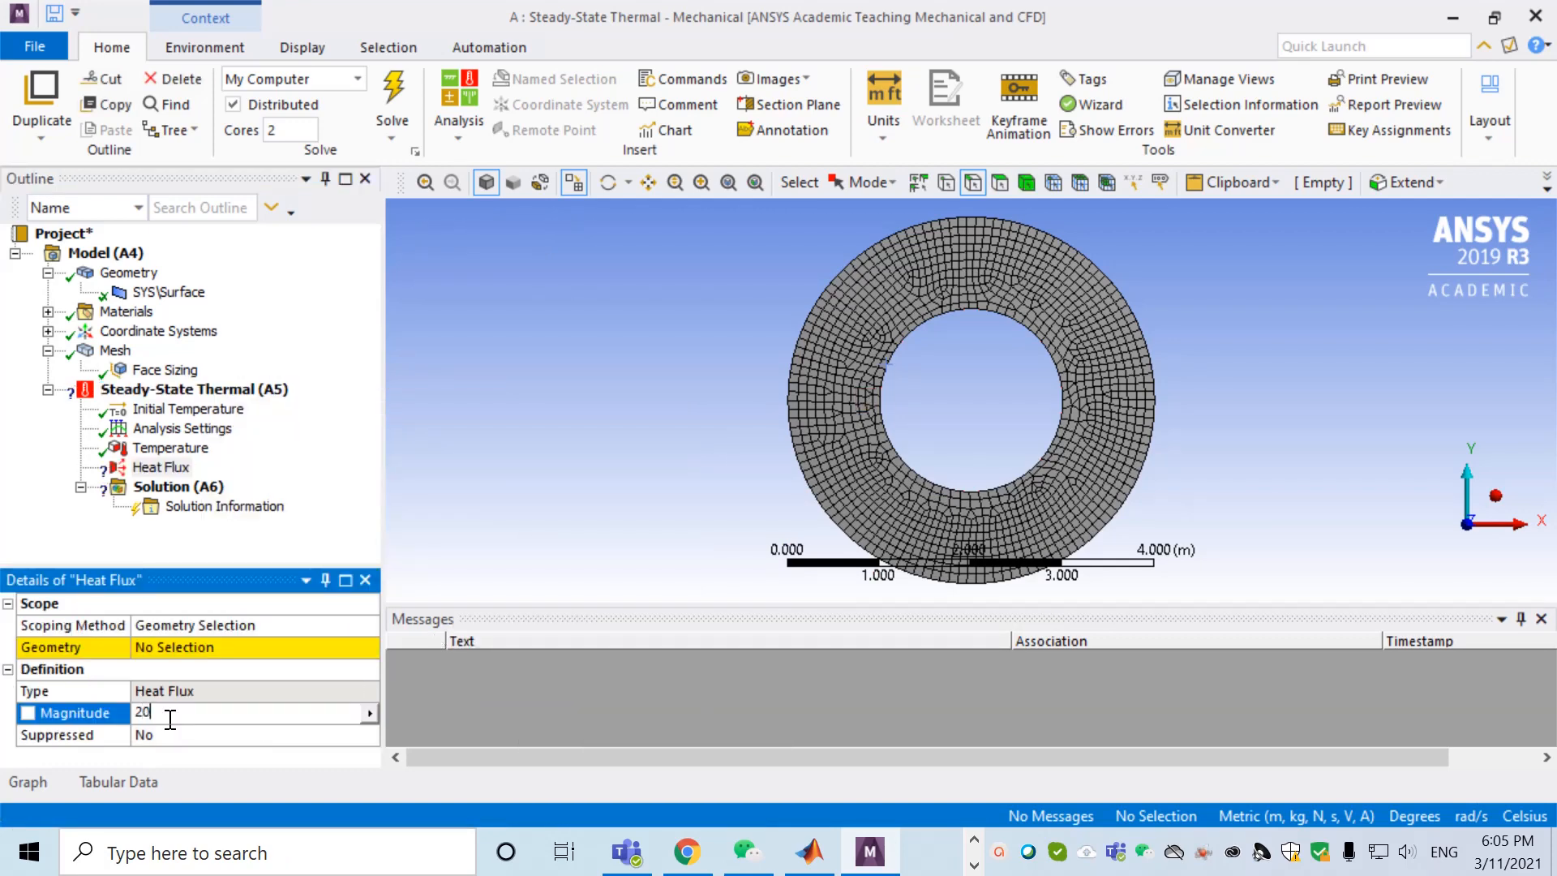
key(Return)
click(153, 644)
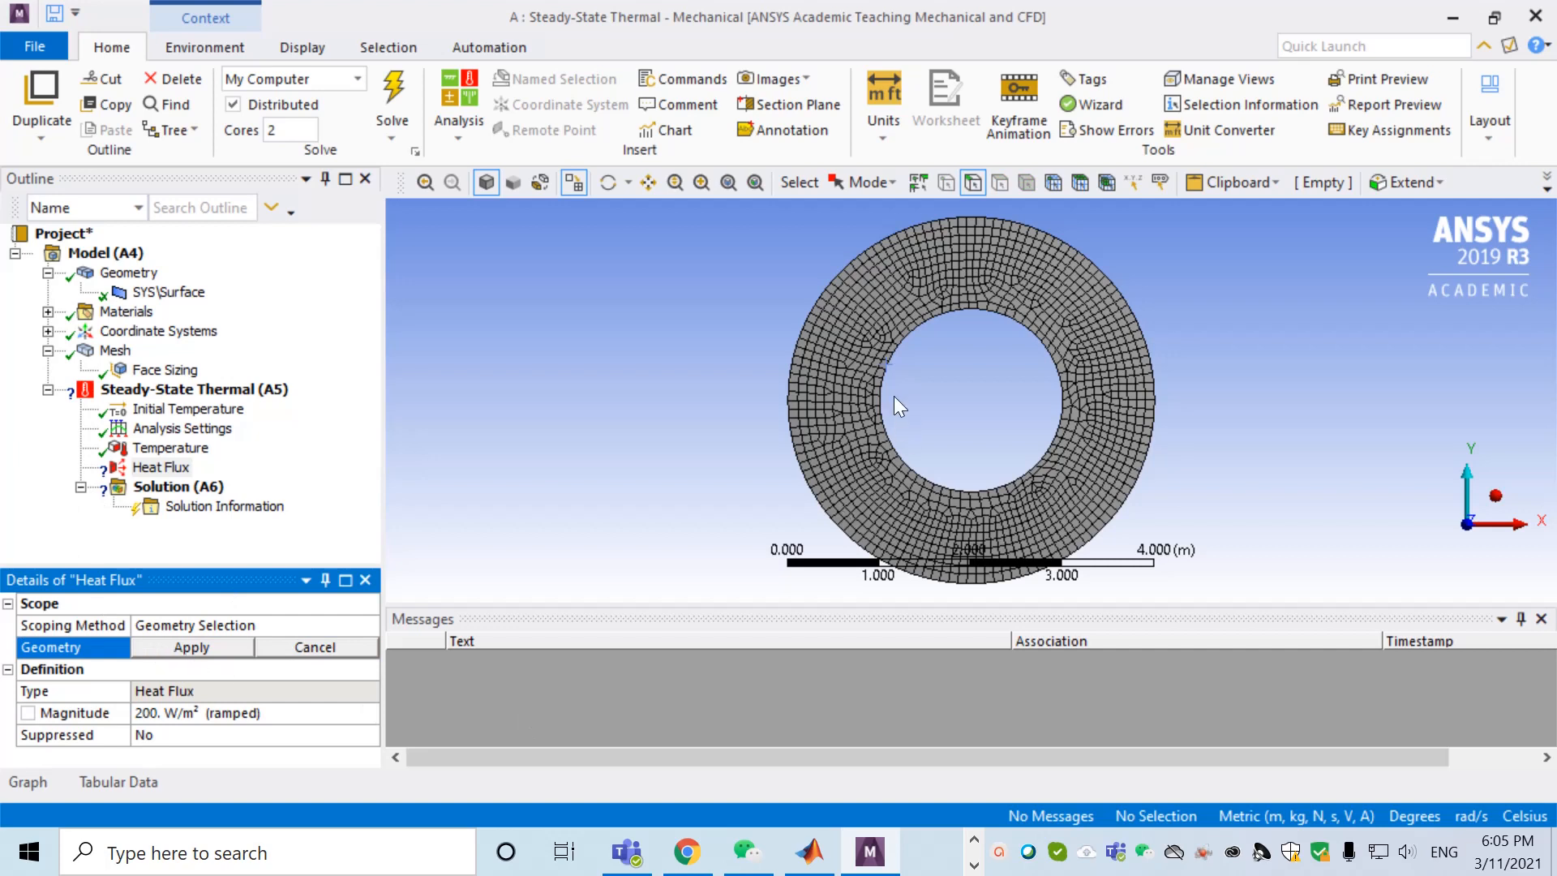
click(790, 362)
click(216, 647)
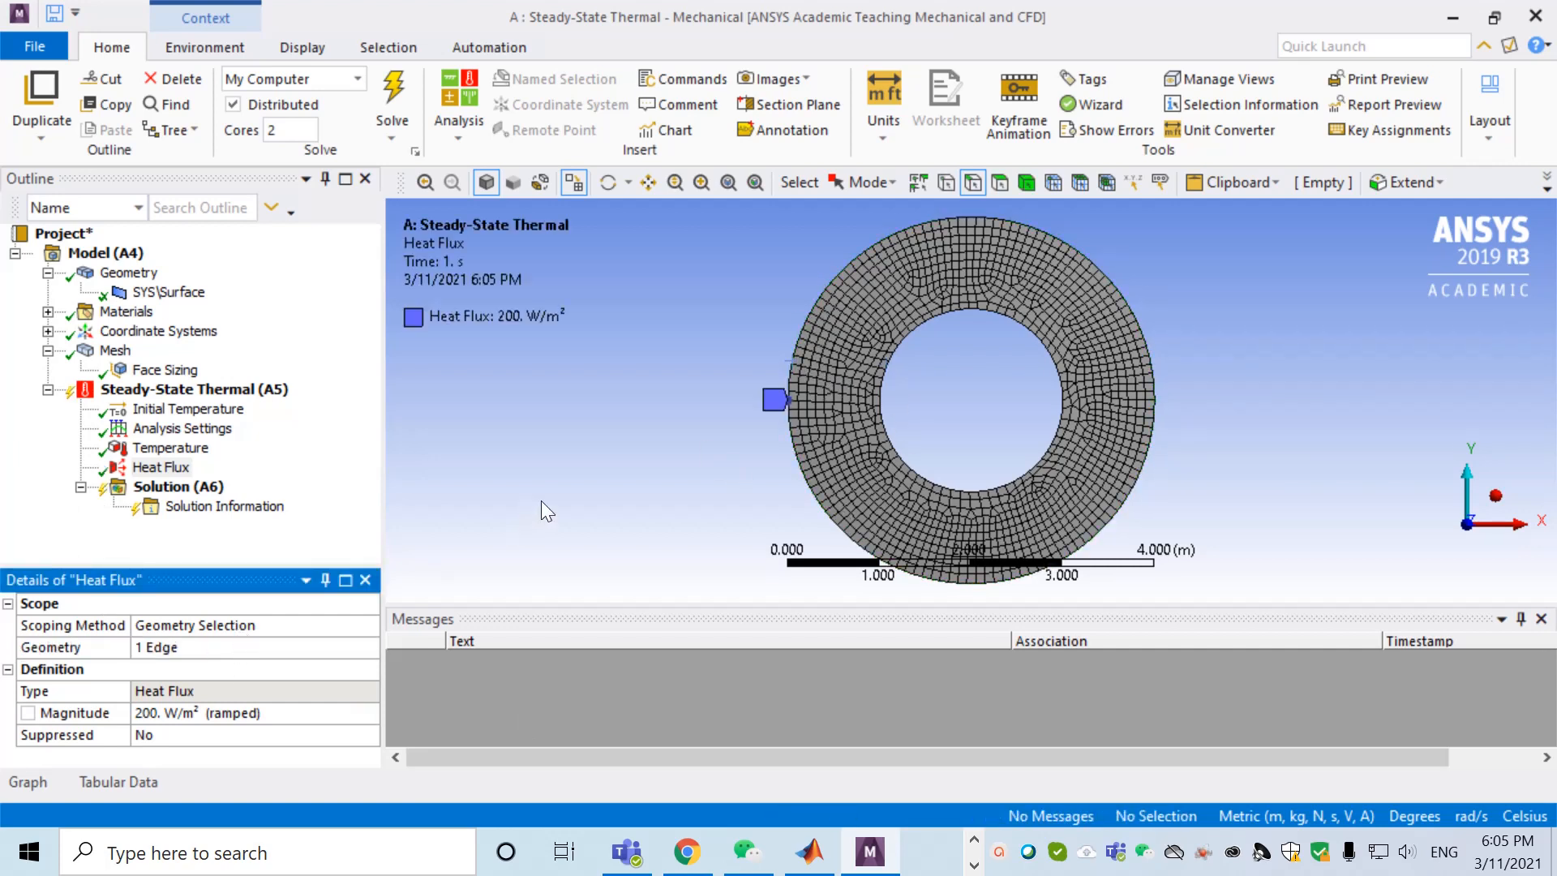
- Add Temperature and Total Heat Flux results to the solution for all bodies
right_click(179, 486)
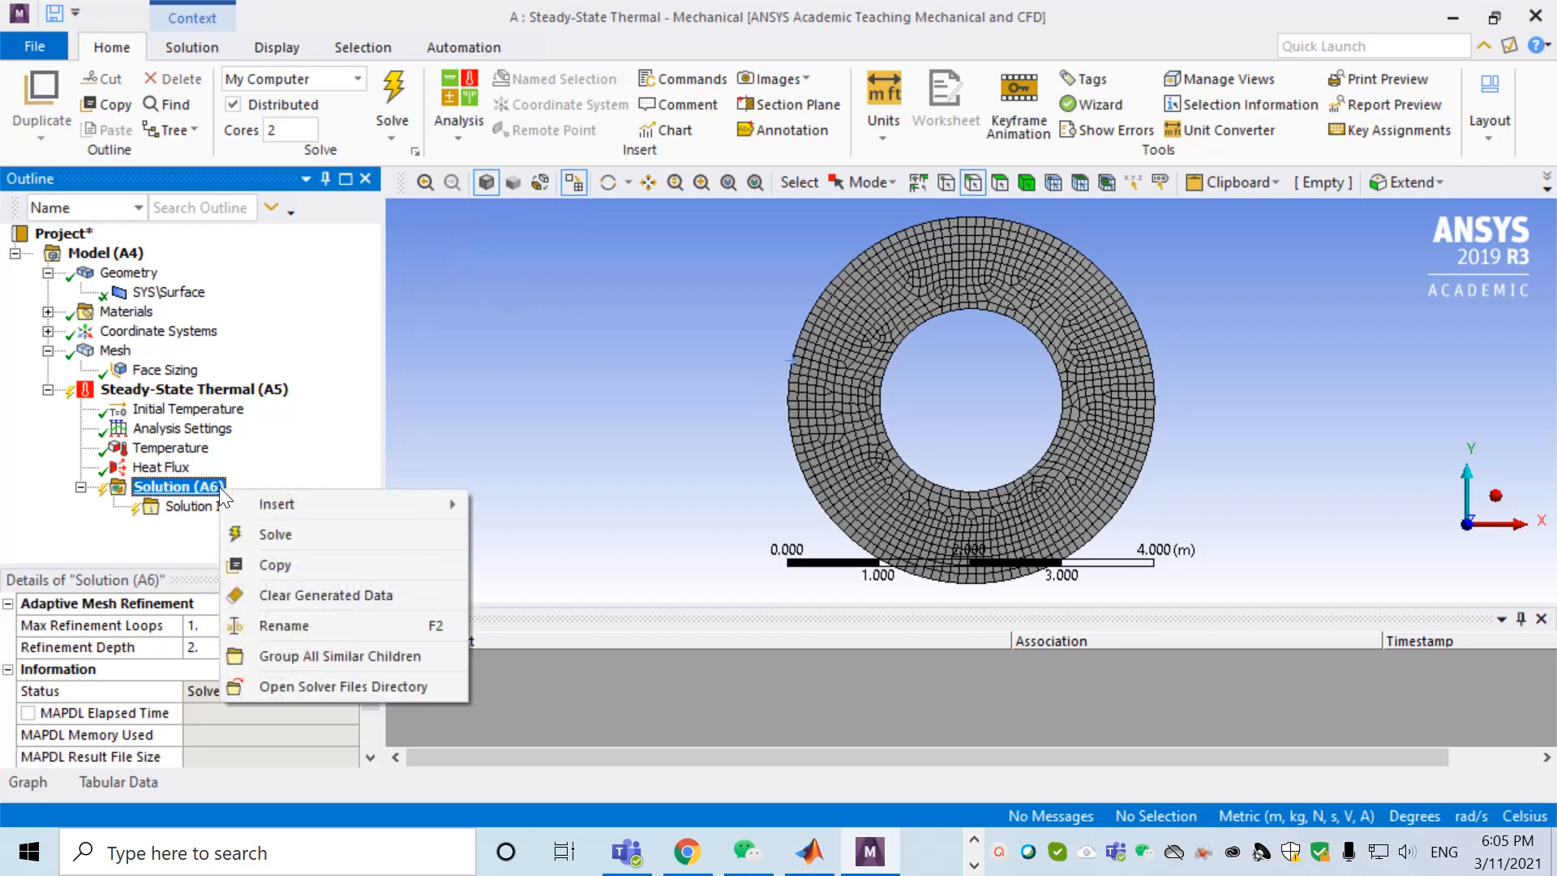
mouse_move(365, 505)
mouse_move(566, 505)
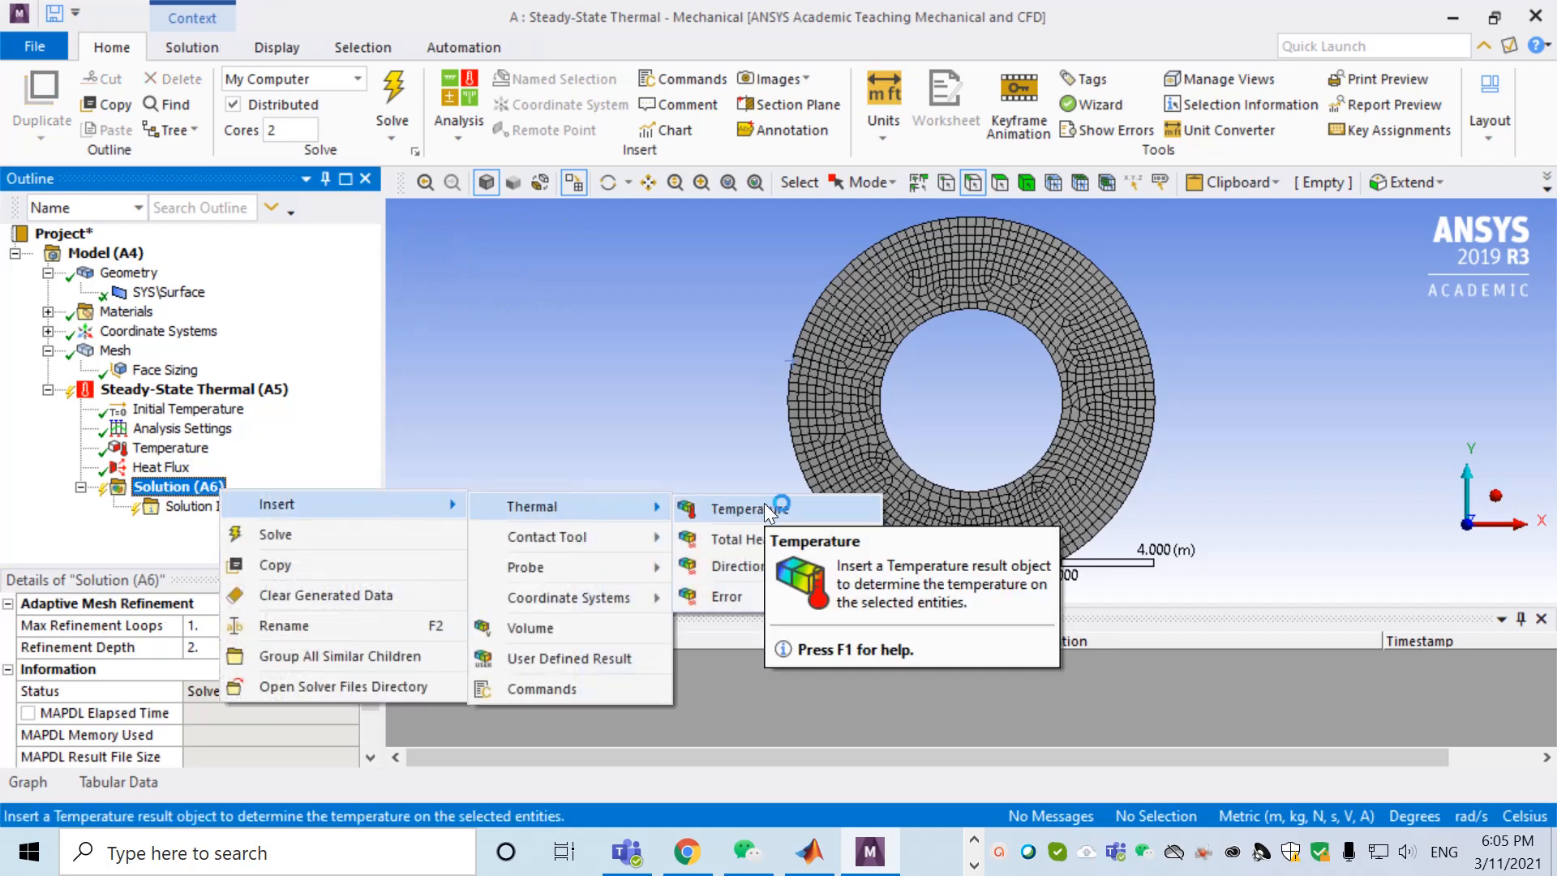
click(765, 510)
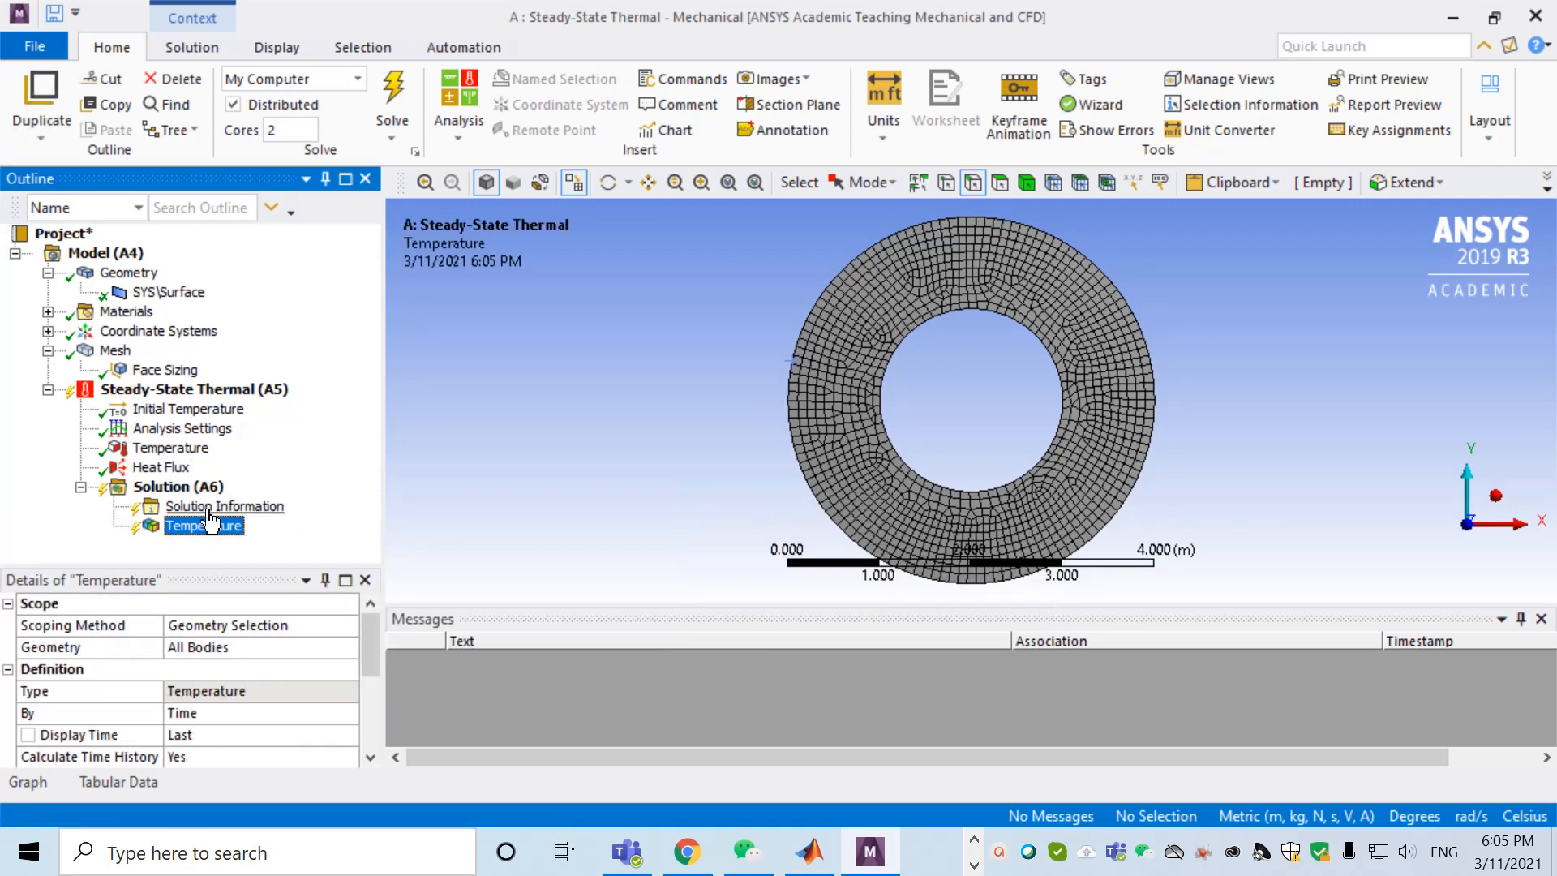
right_click(198, 489)
mouse_move(257, 499)
mouse_move(511, 507)
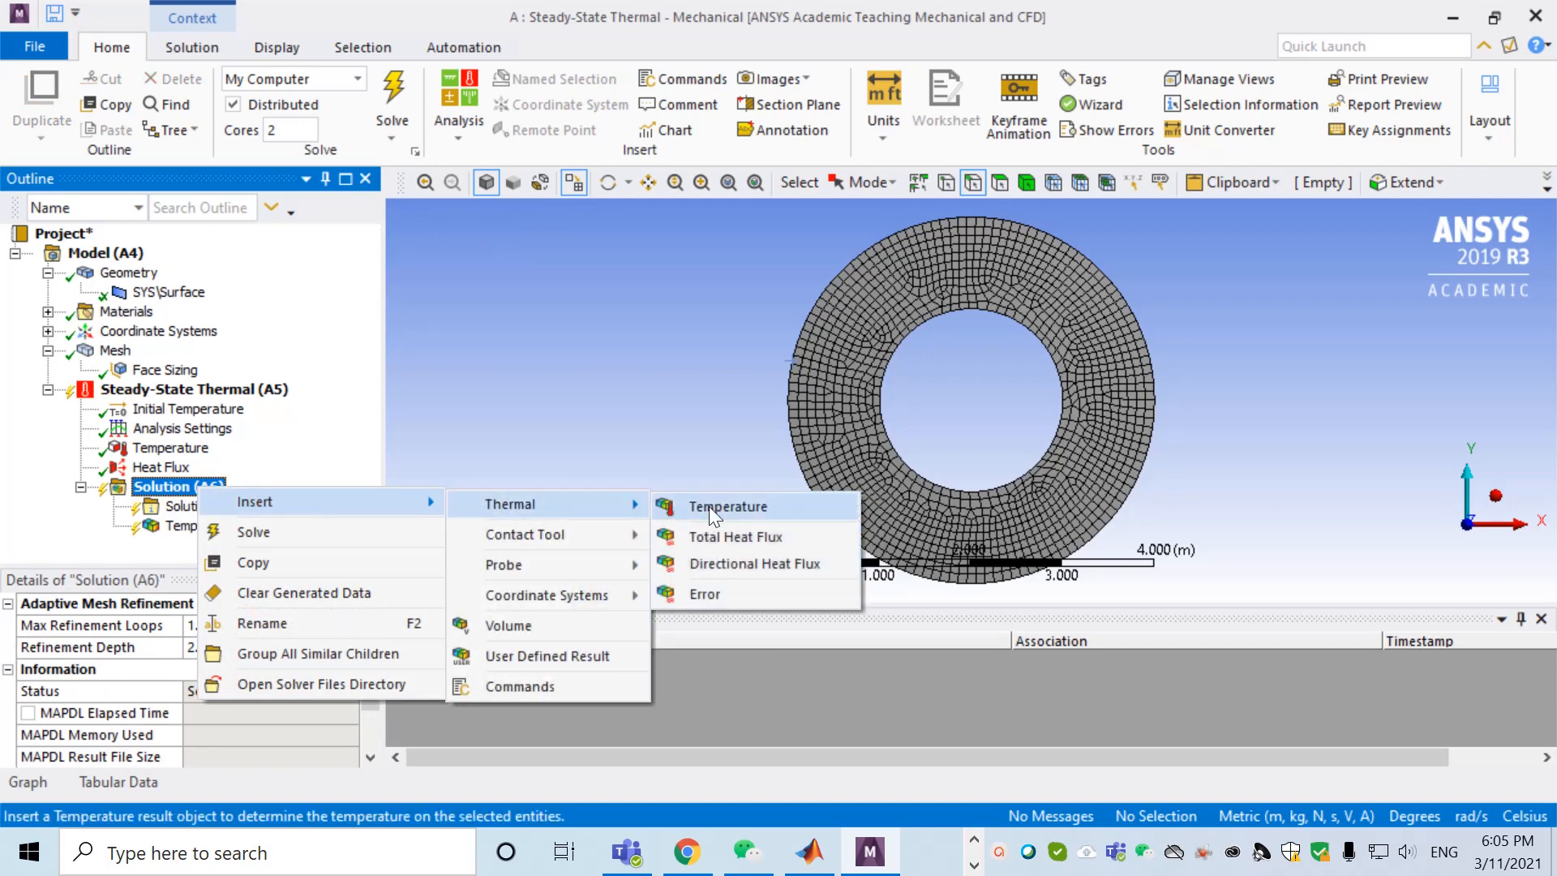
click(787, 536)
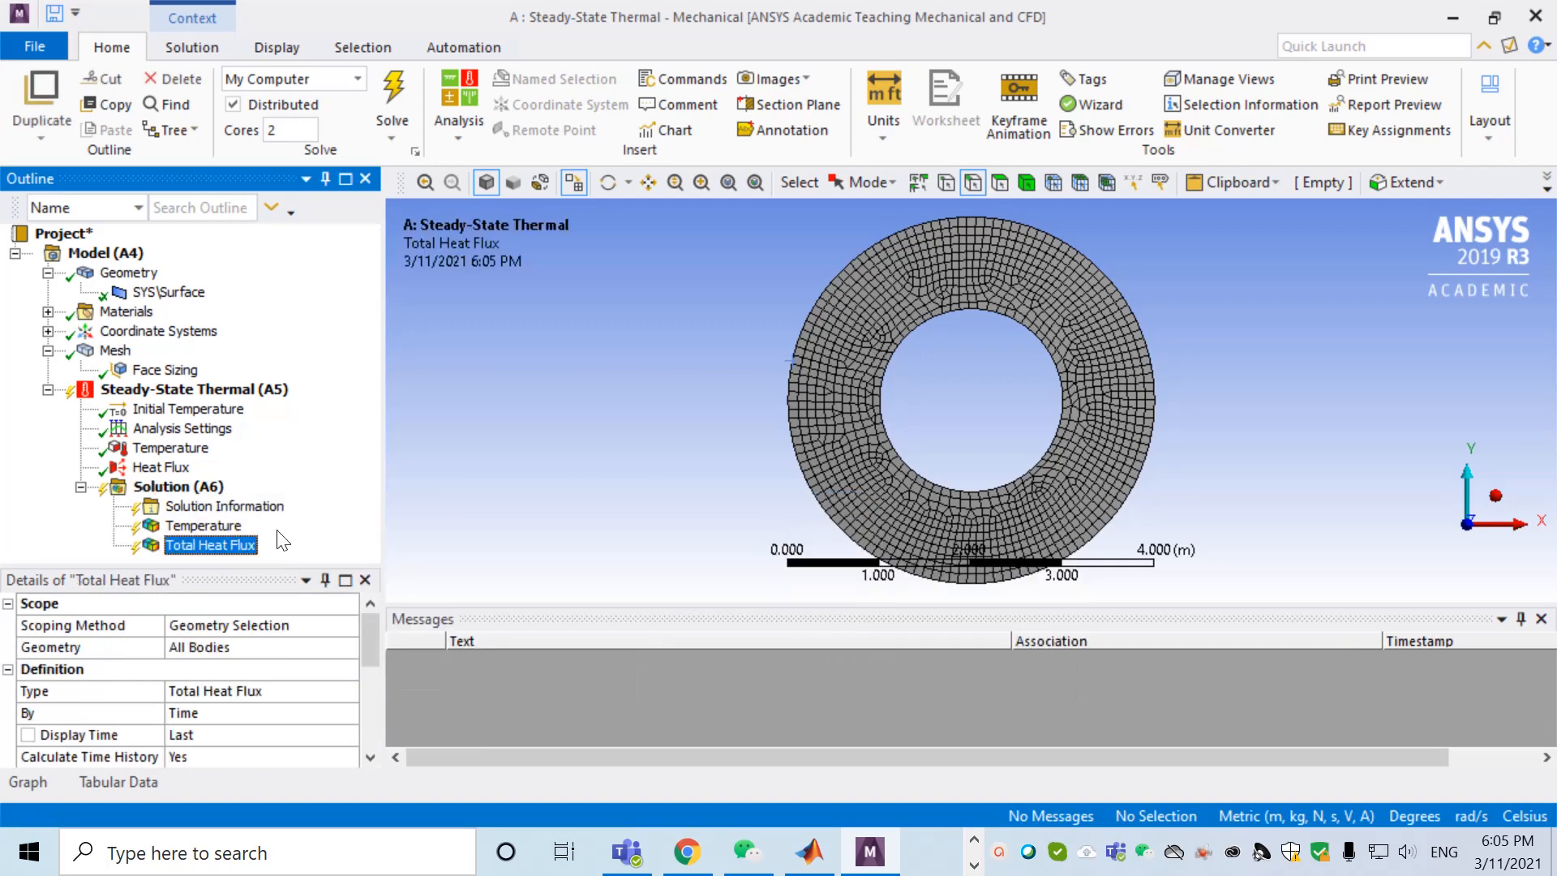
- Solve the steady-state thermal analysis and display the temperature result on the ring
click(188, 489)
right_click(188, 489)
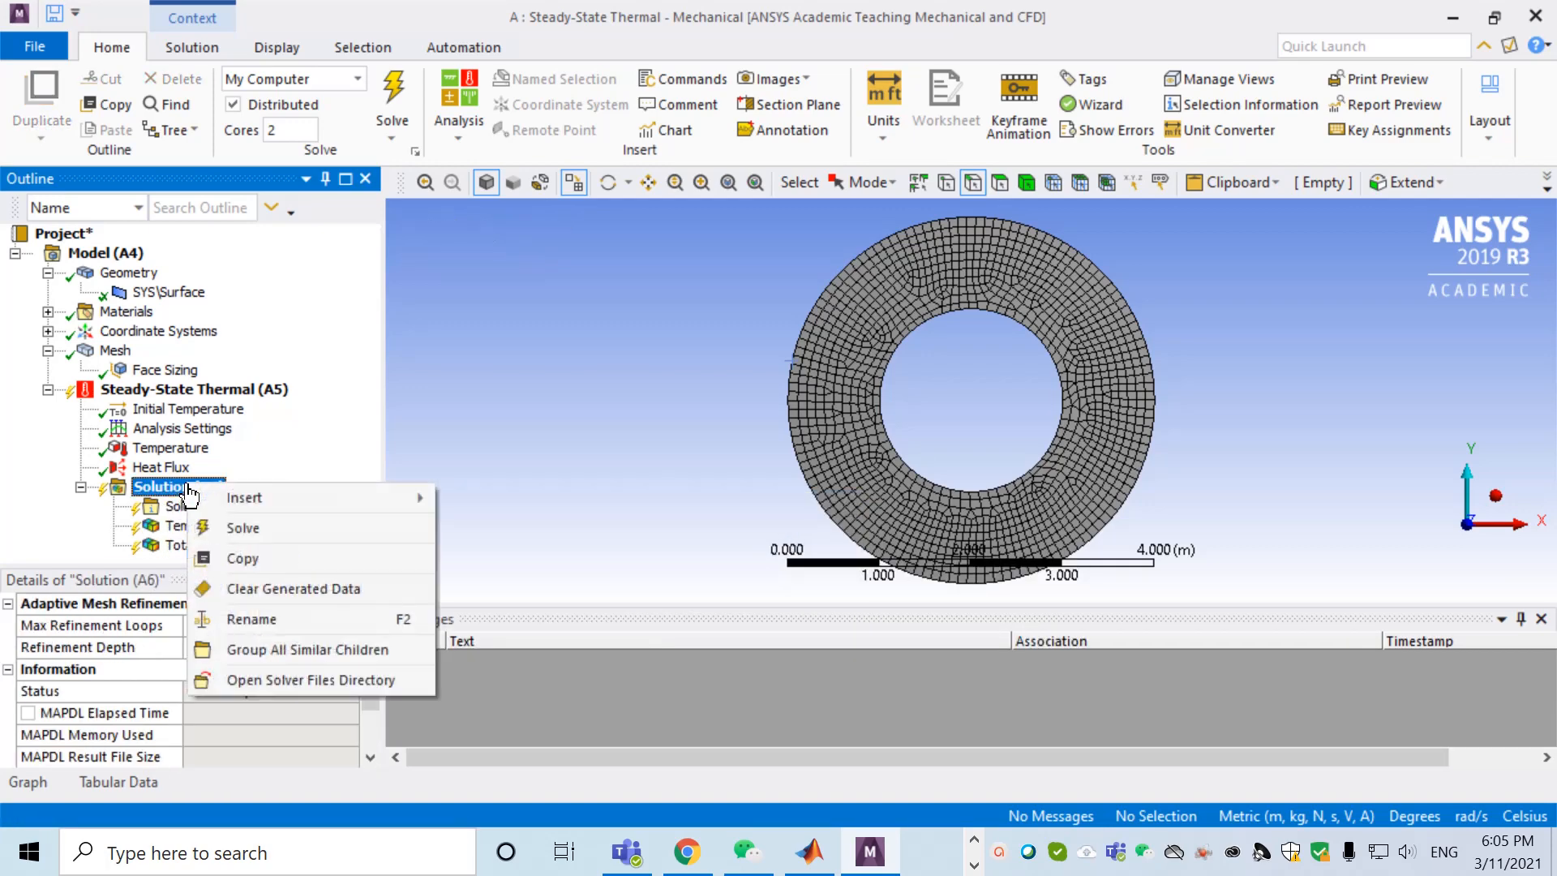
click(243, 528)
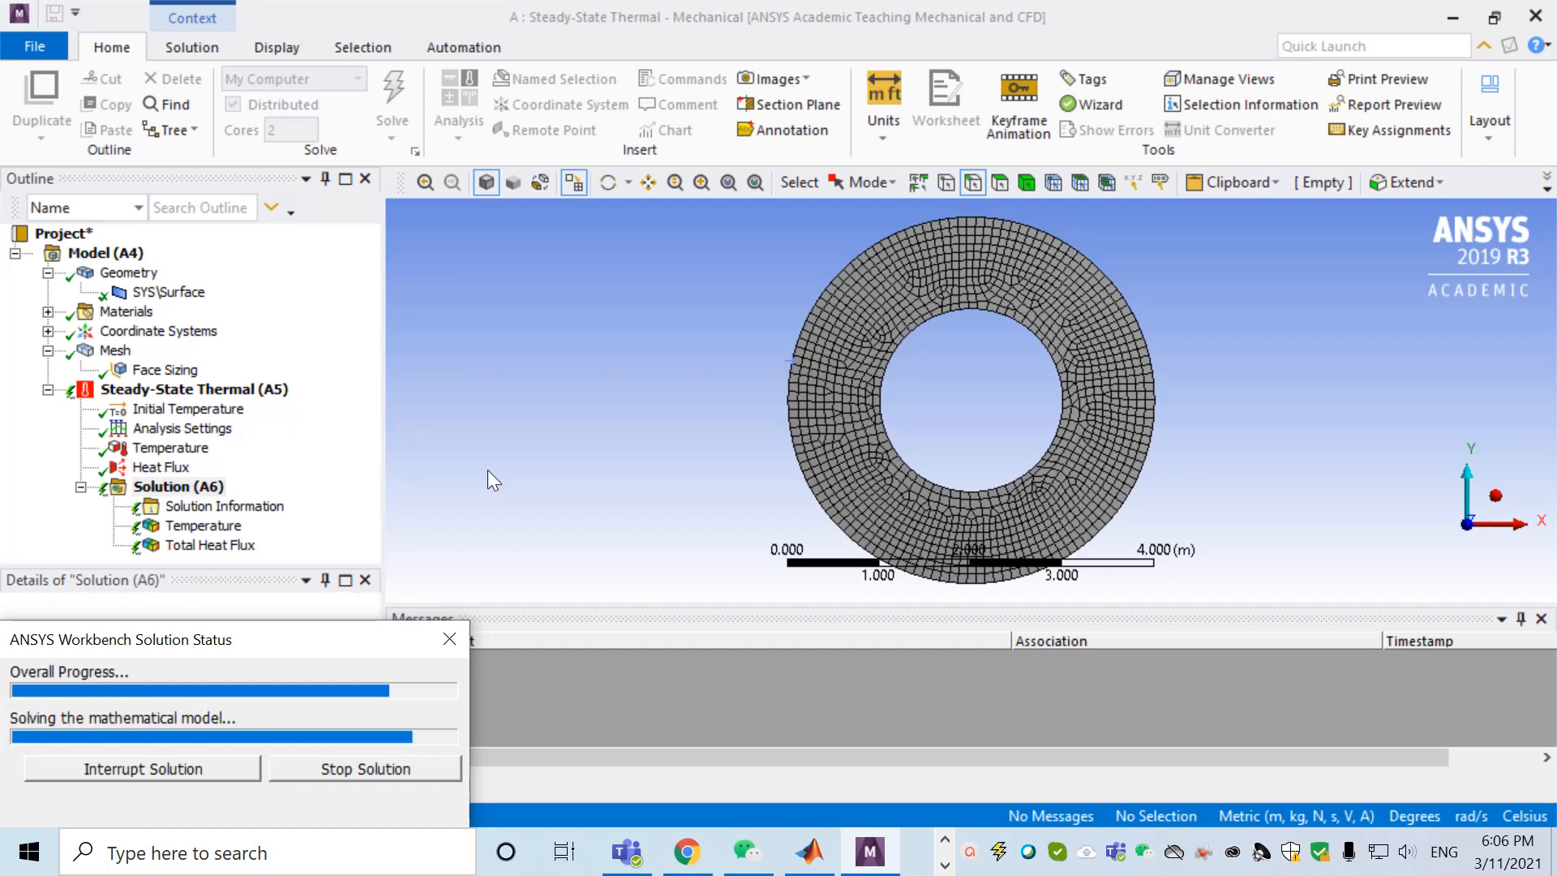
click(203, 525)
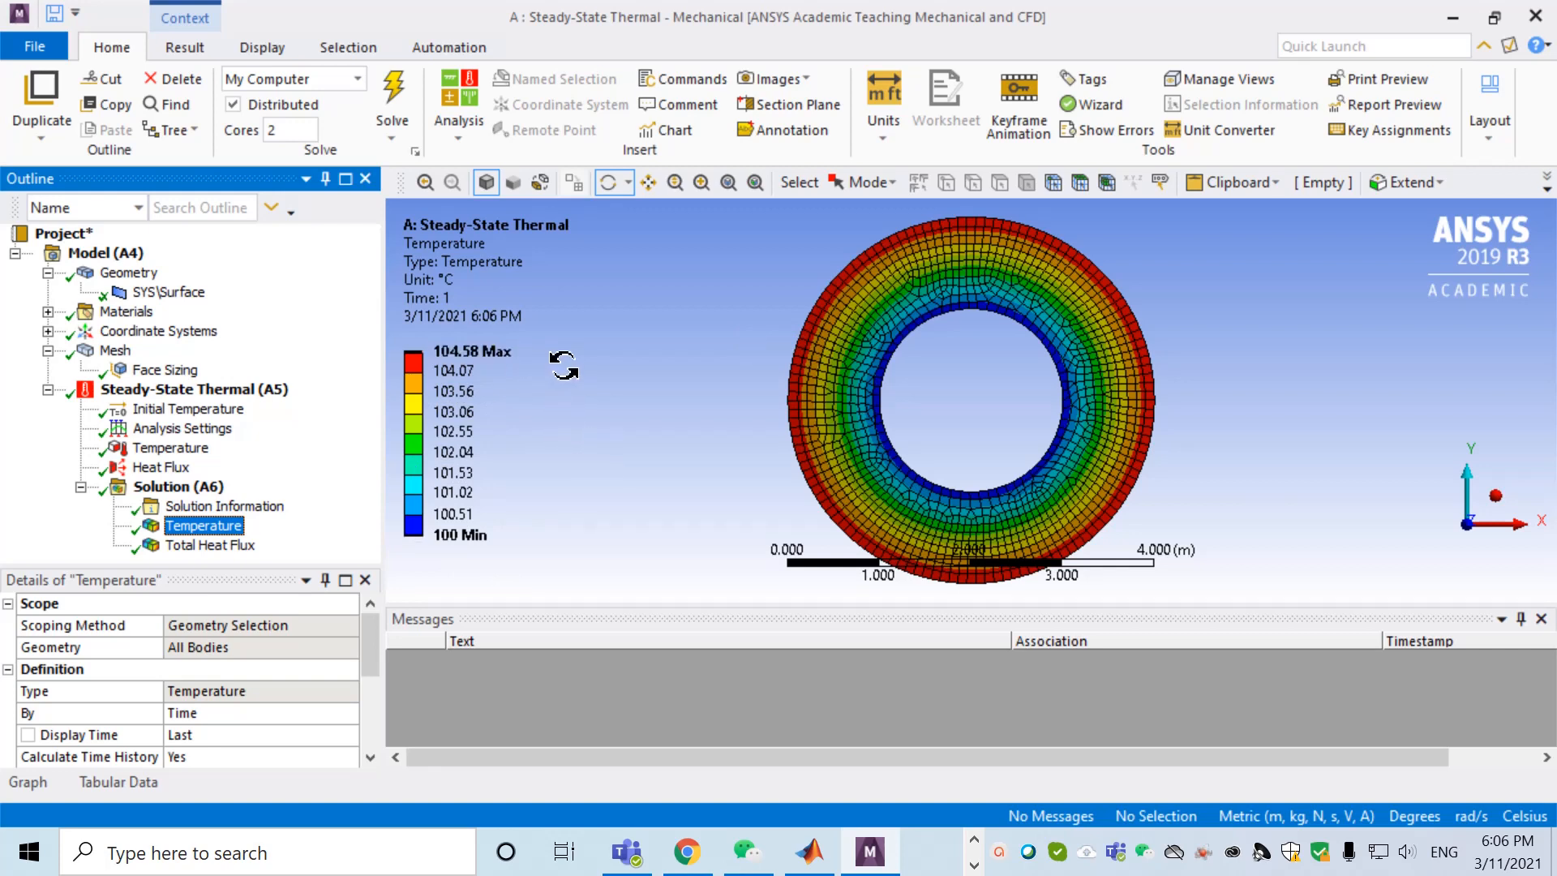
- Display the total heat flux result as vectors and examine the arrows across the ring
click(188, 545)
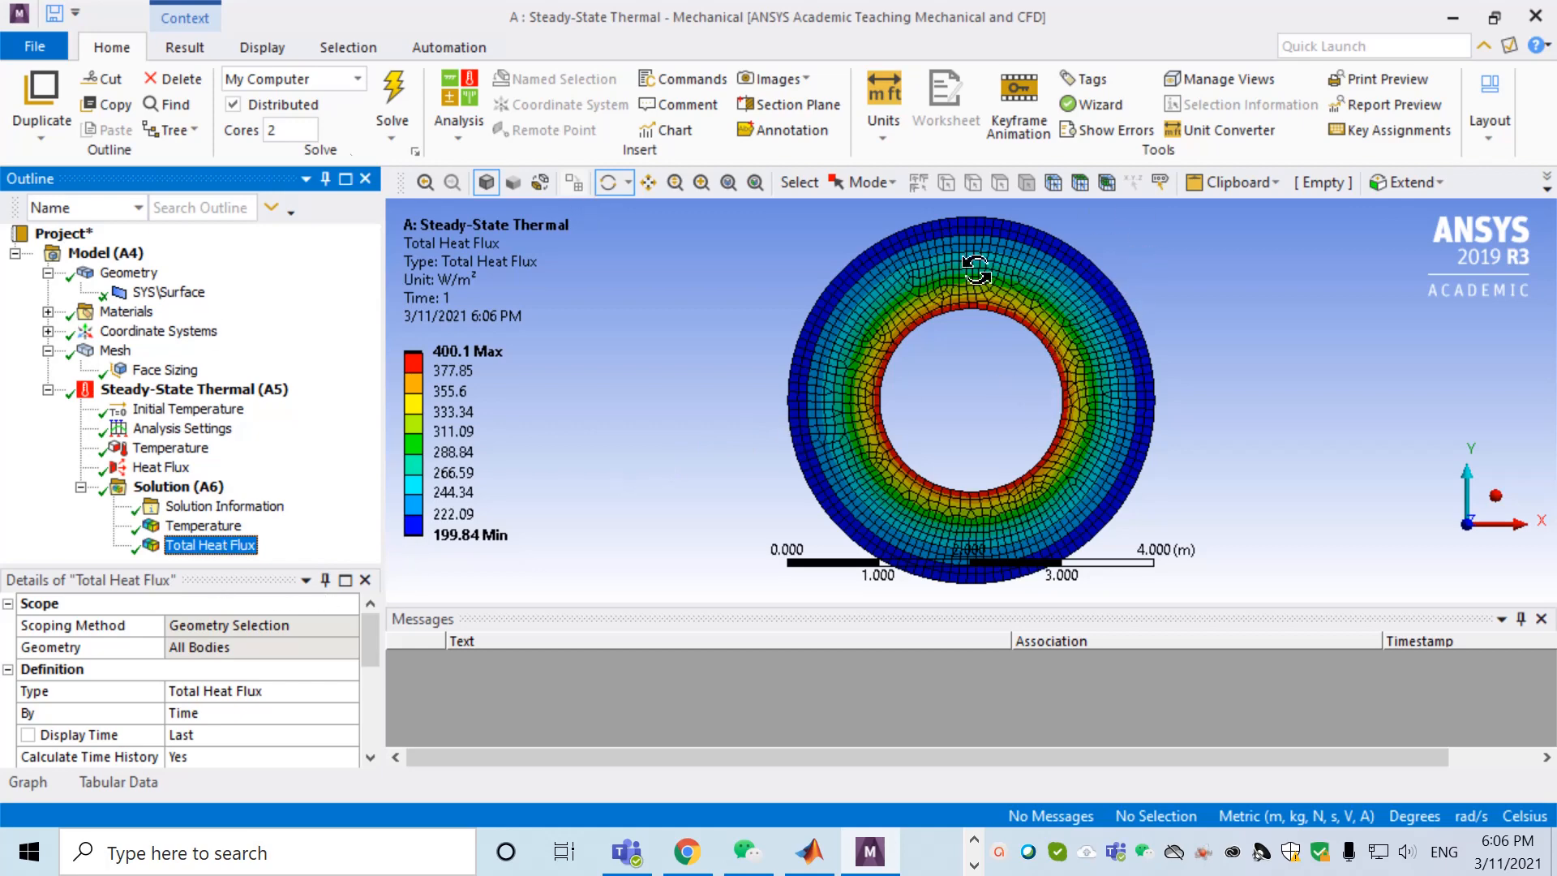
click(180, 49)
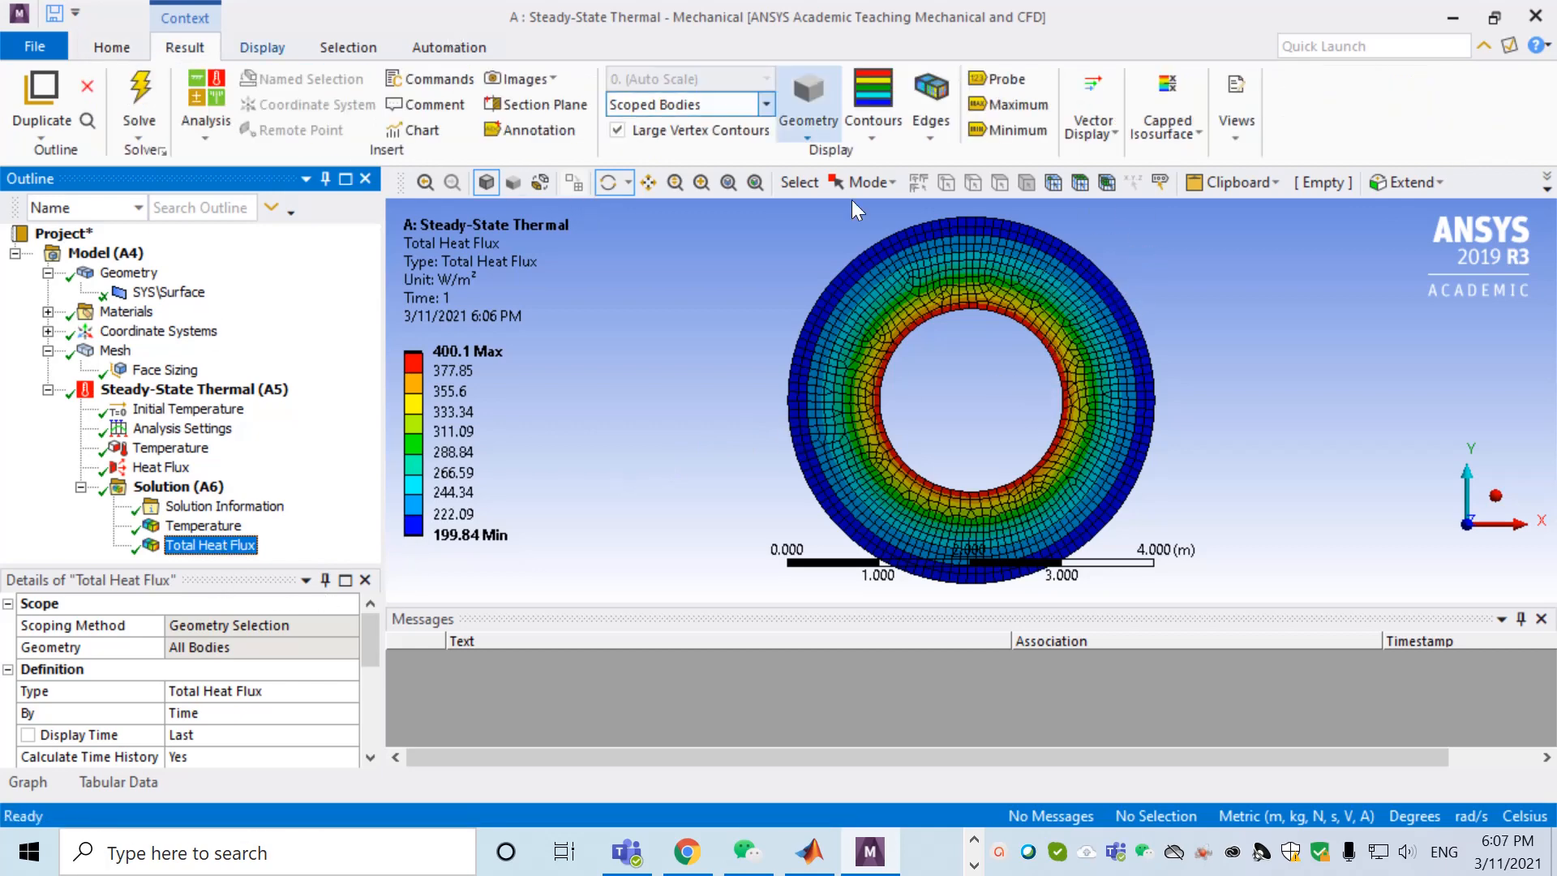
click(1105, 130)
click(1093, 193)
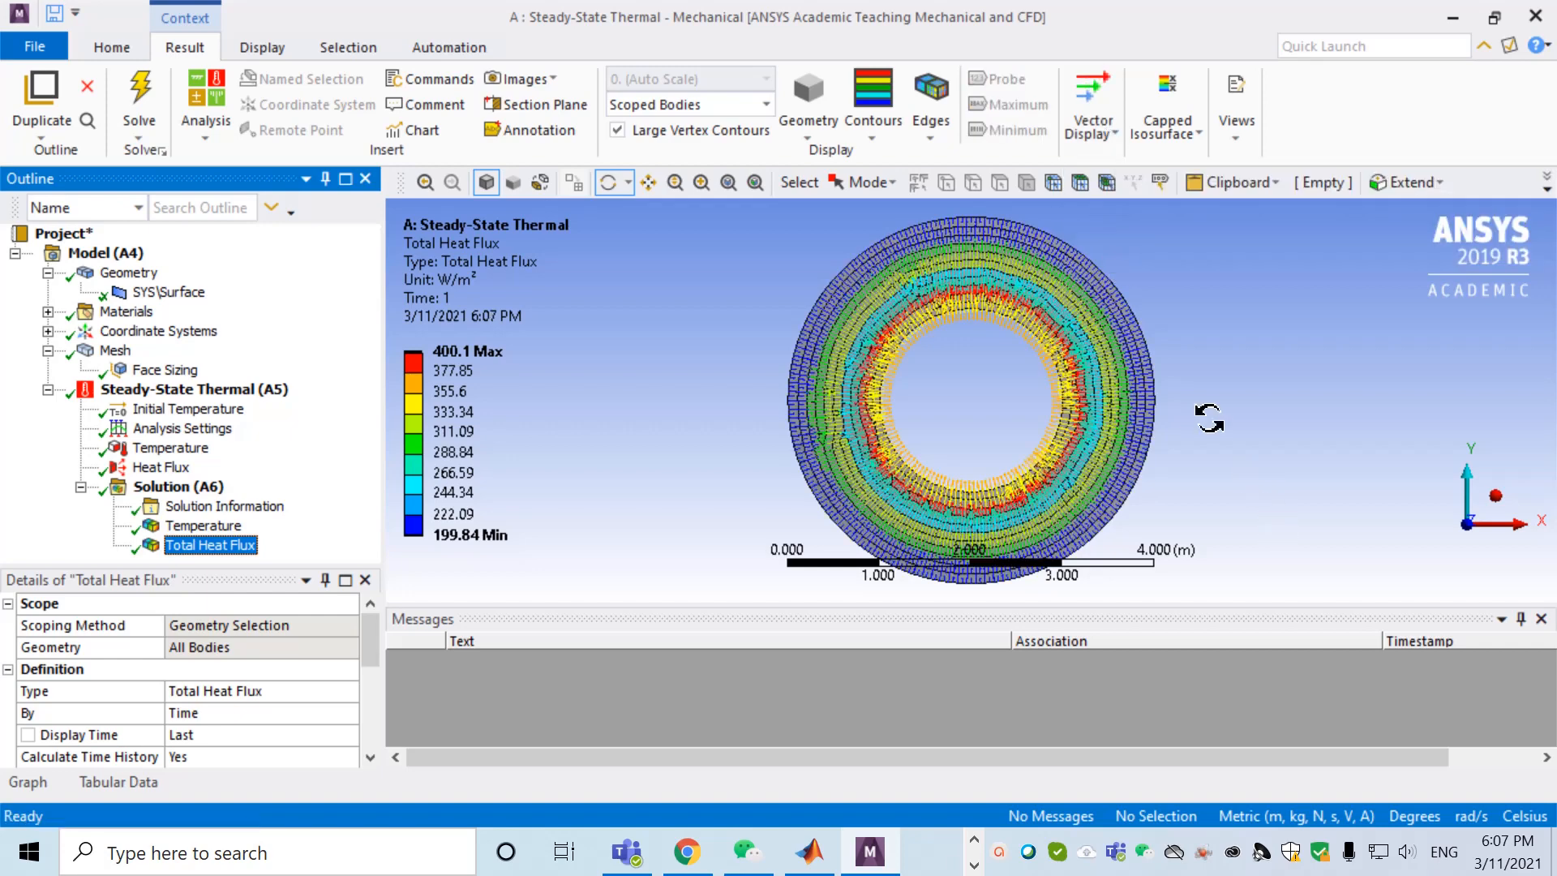
scroll(1105, 386, up, 5)
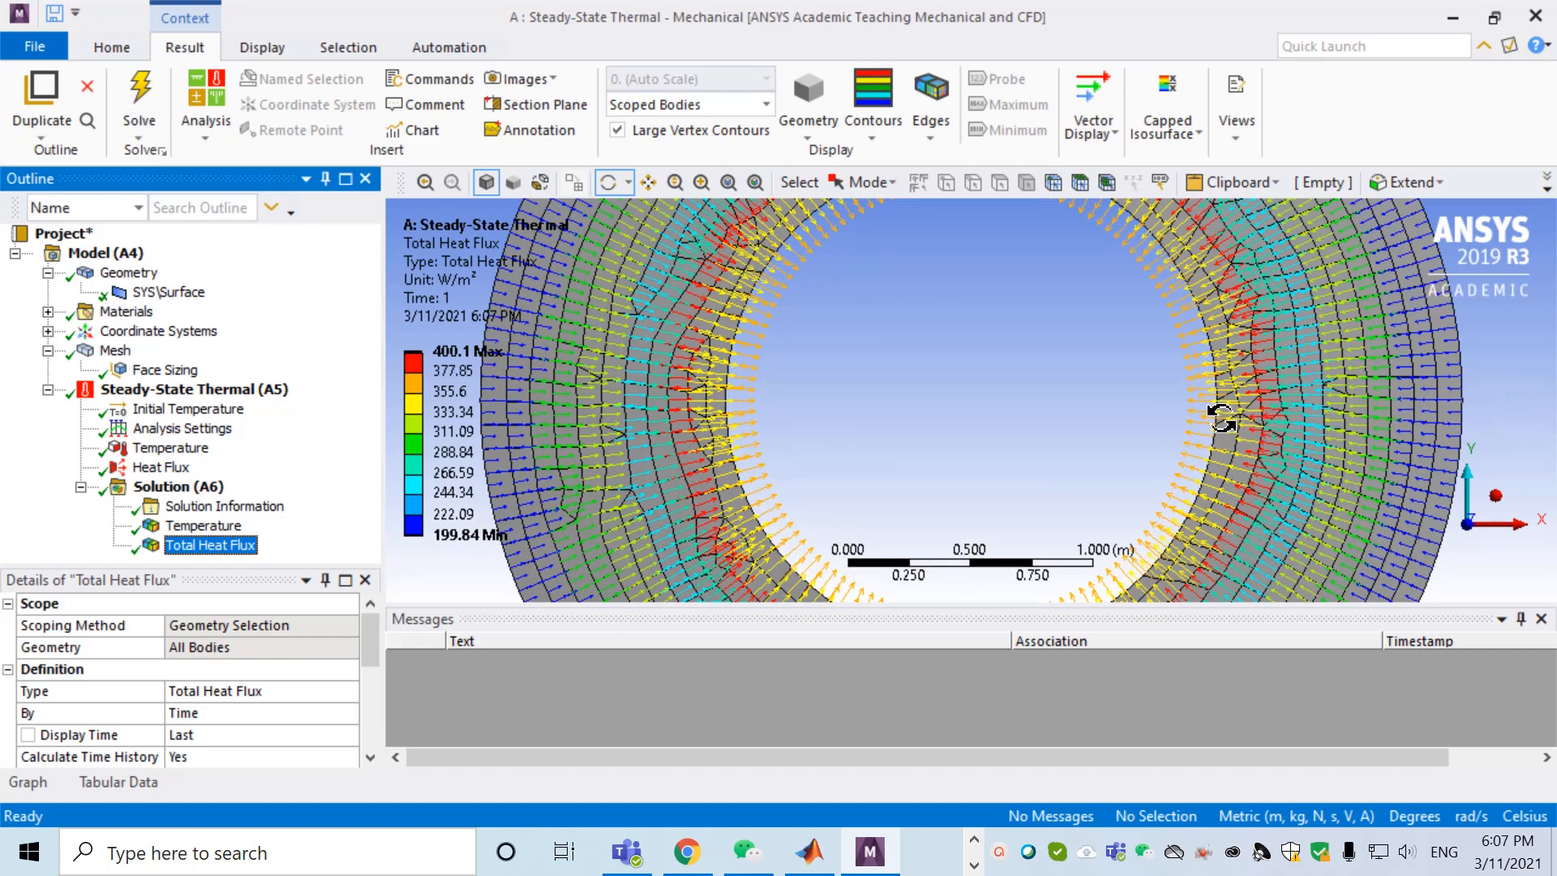
scroll(886, 405, down, 1)
scroll(886, 405, down, 5)
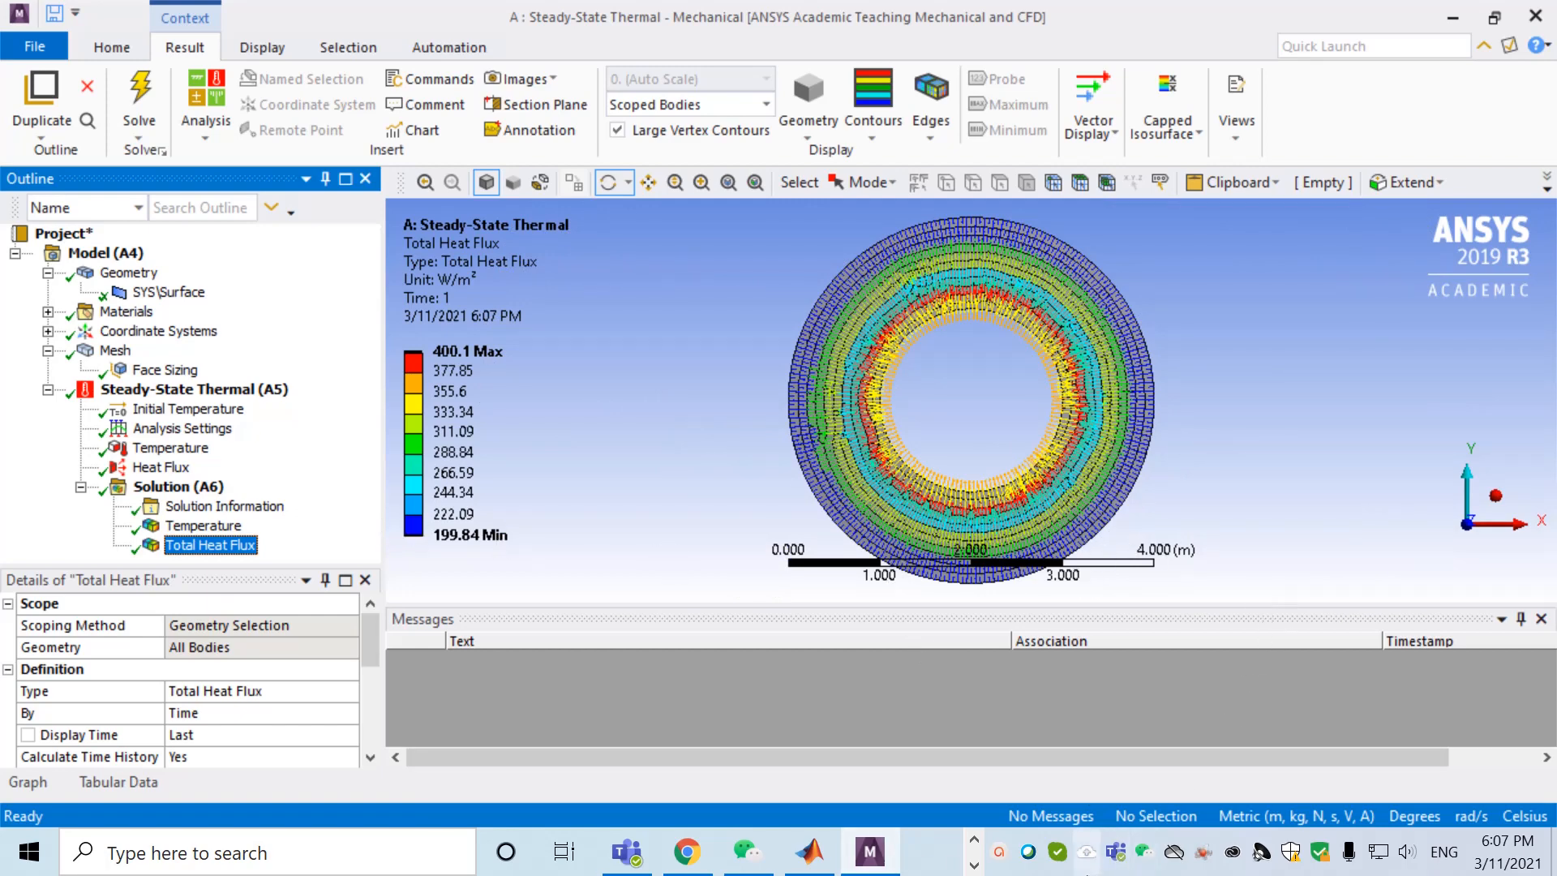
click(1001, 858)
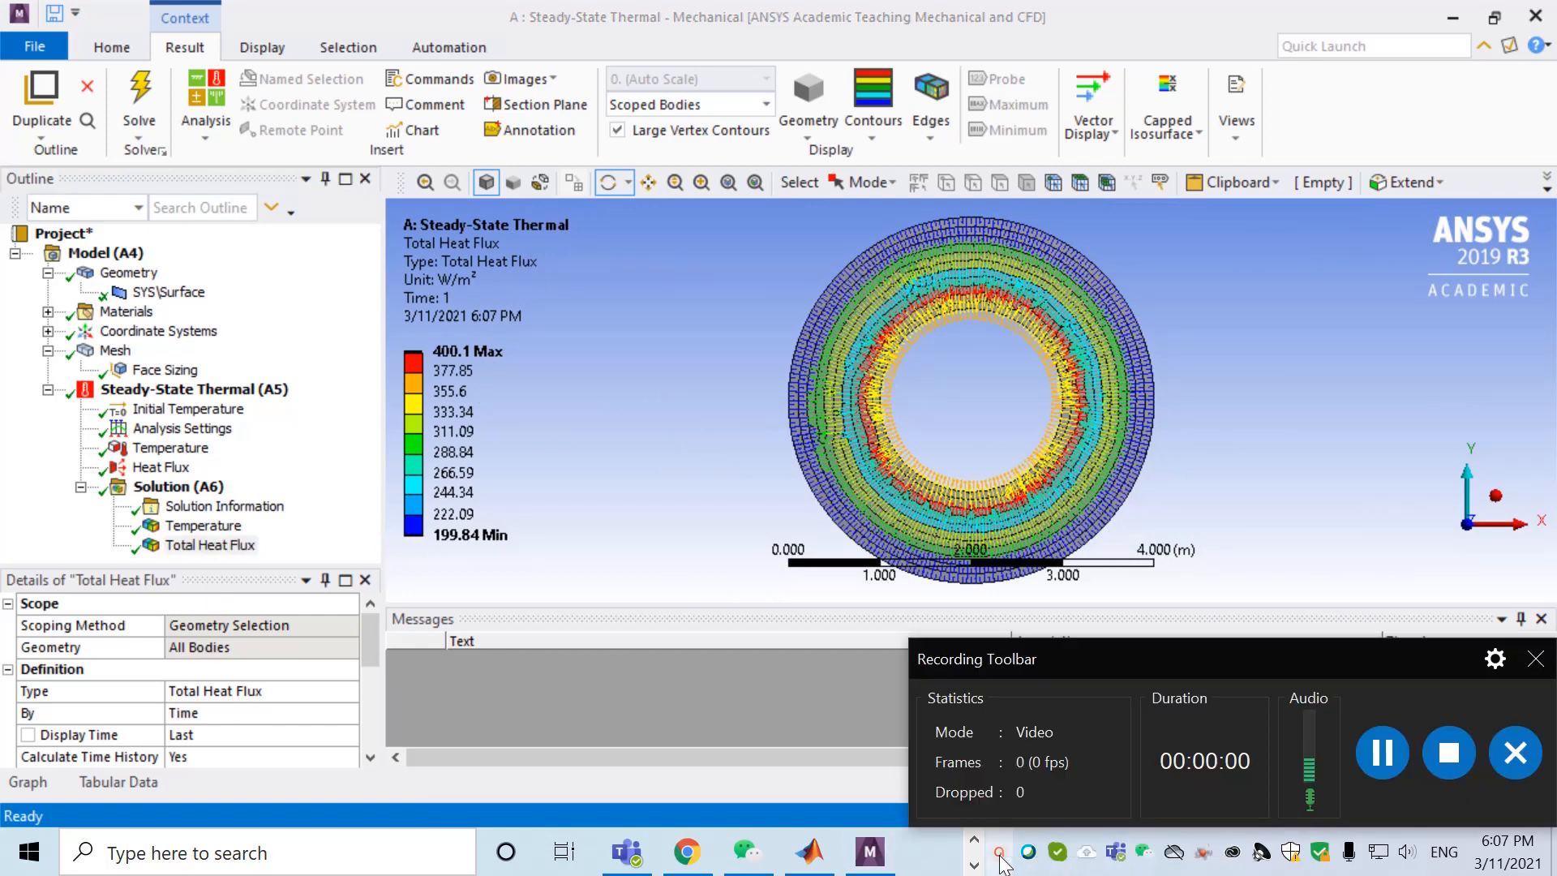